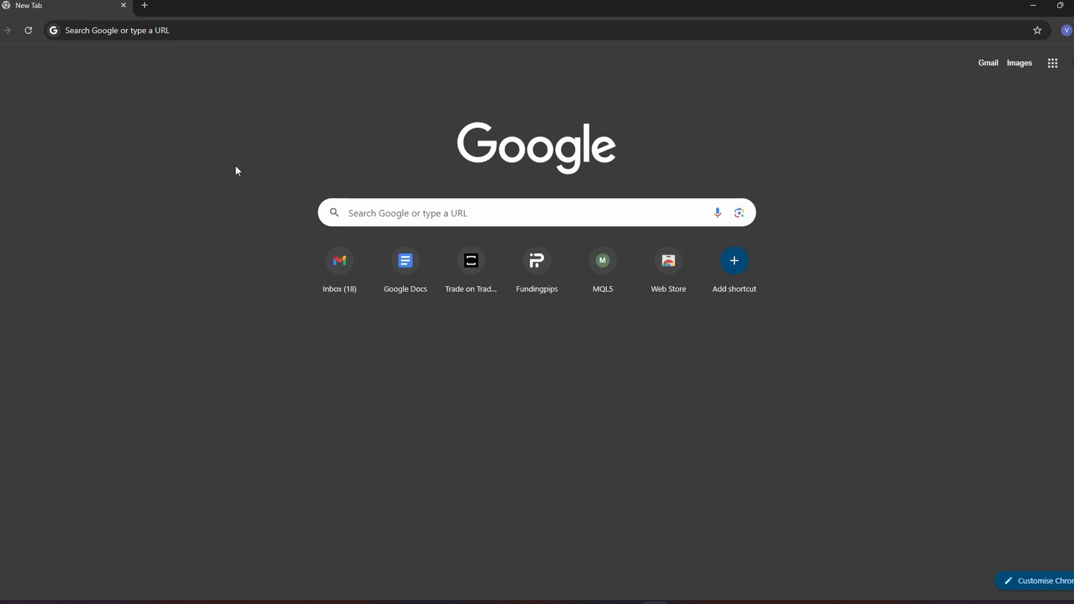
- Open Google Docs at docs.google.com and create a blank document
left_click(230, 30)
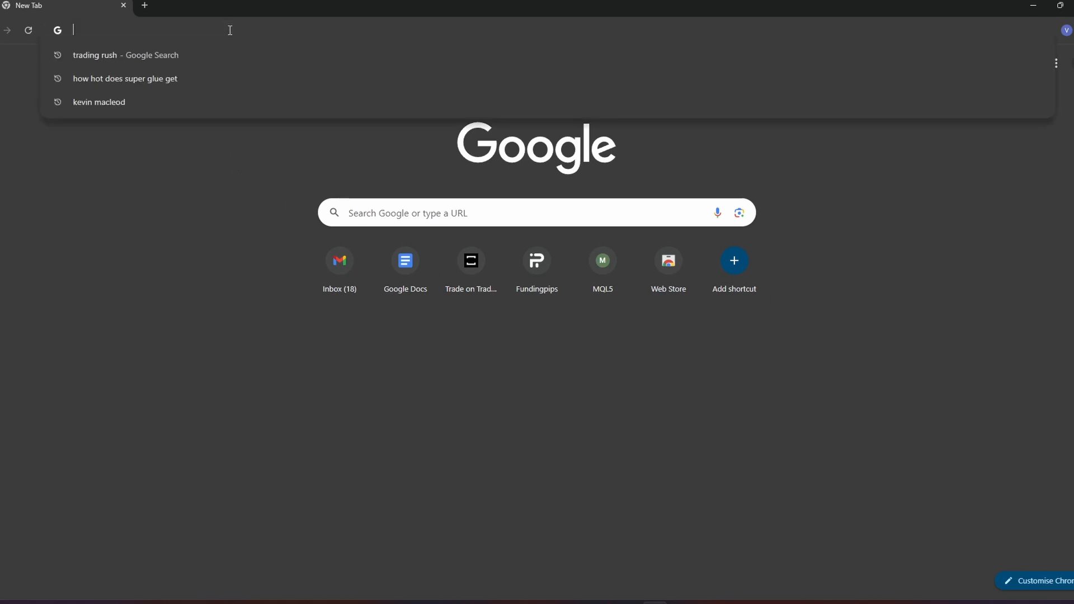
type("docs")
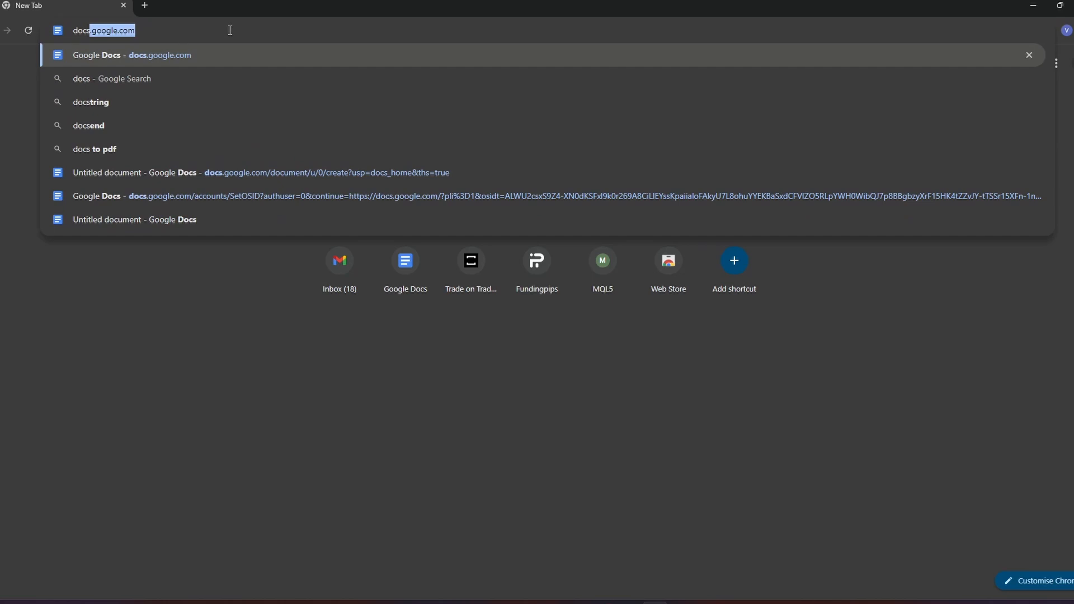
type(".google.com")
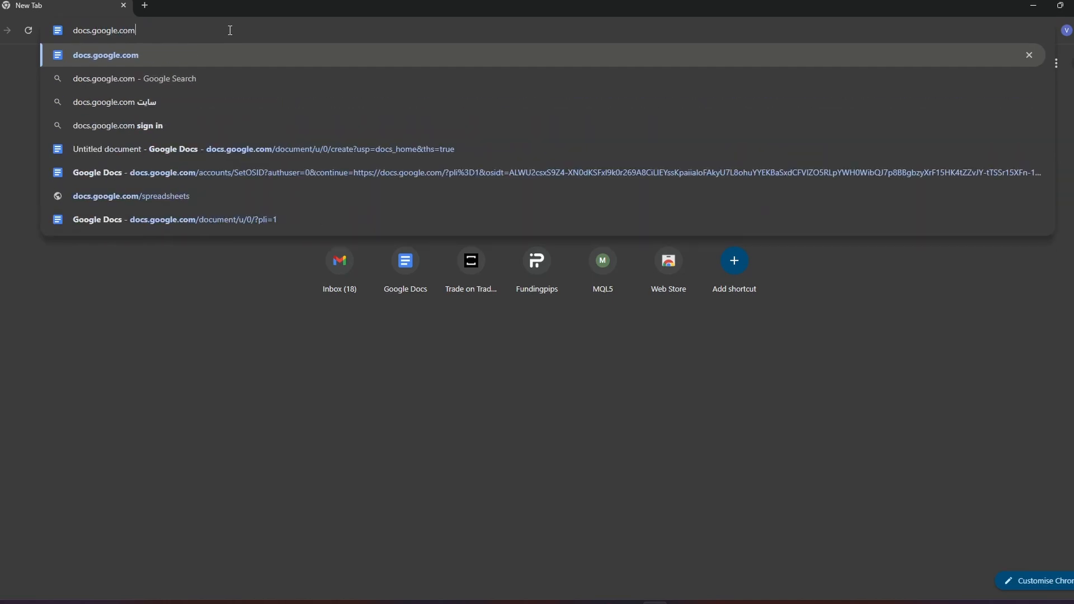
key("Return")
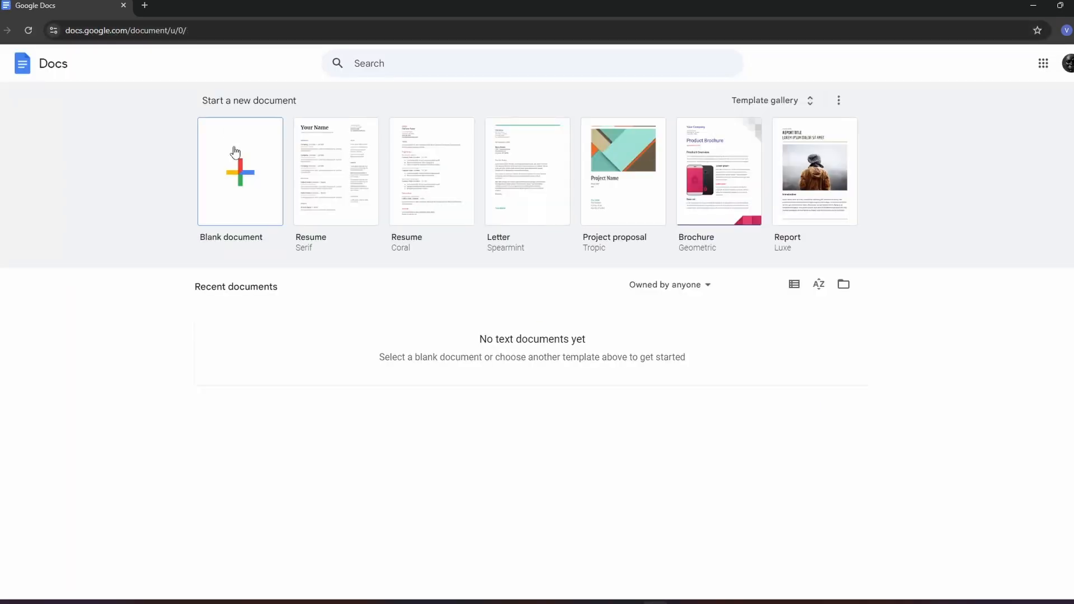
left_click(240, 172)
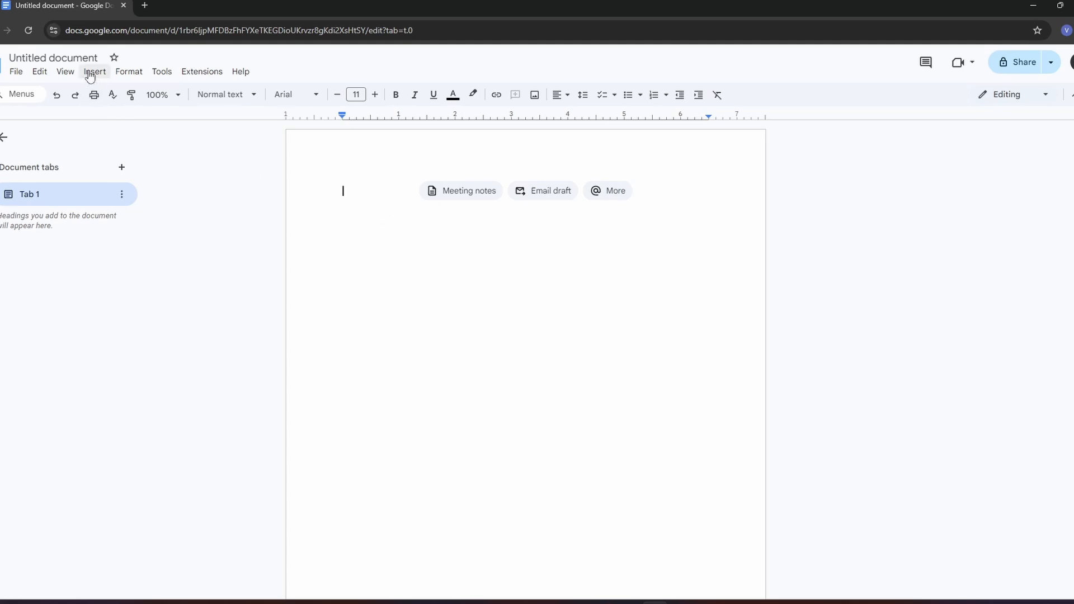
- Switch the document to Pageless format and dismiss the introductory notices
left_click(130, 73)
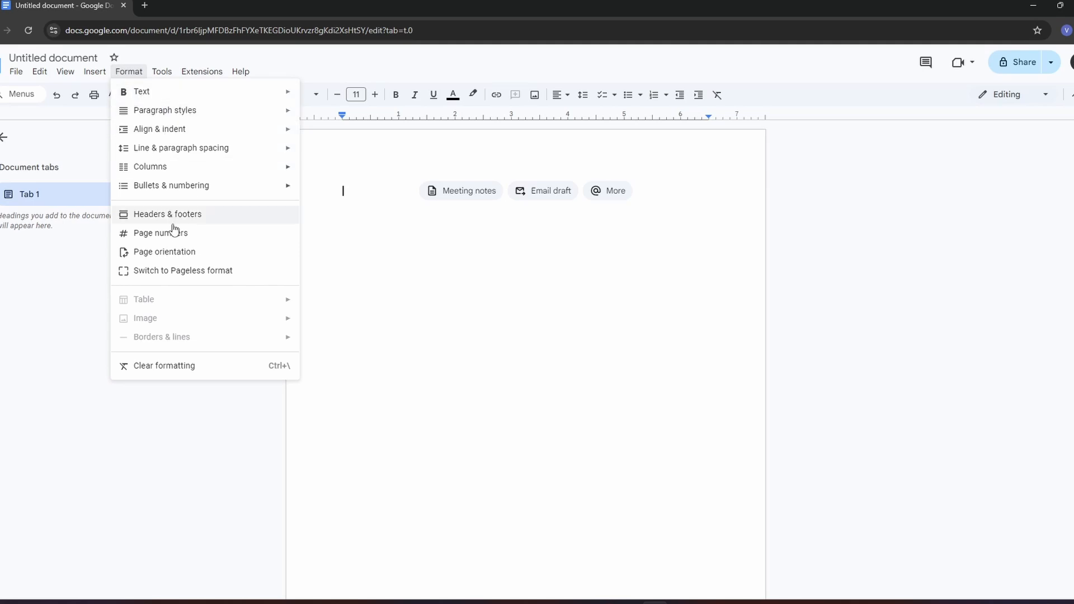
left_click(150, 271)
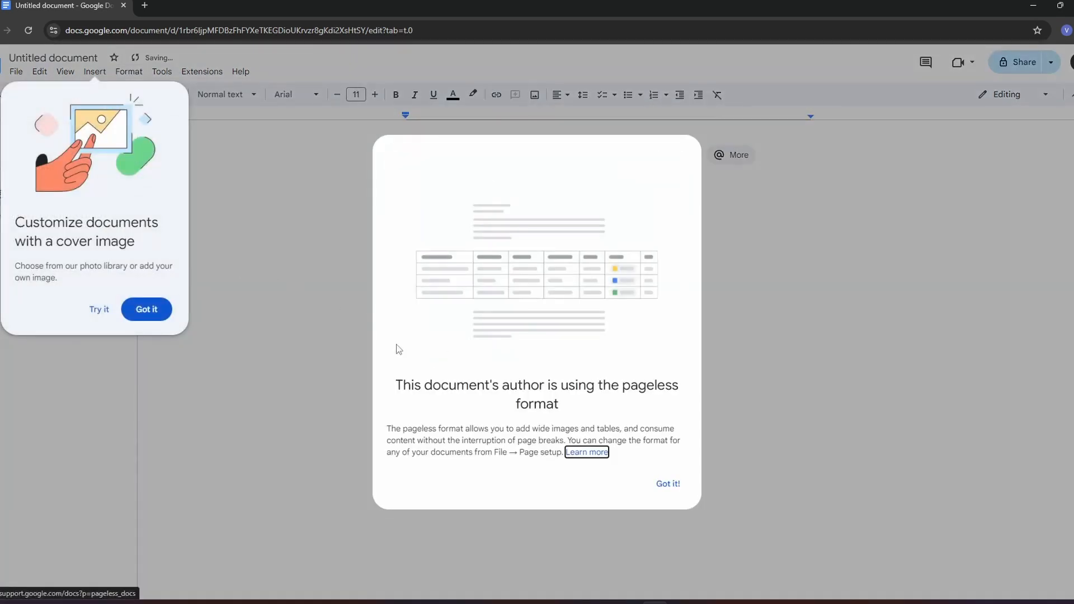
left_click(145, 309)
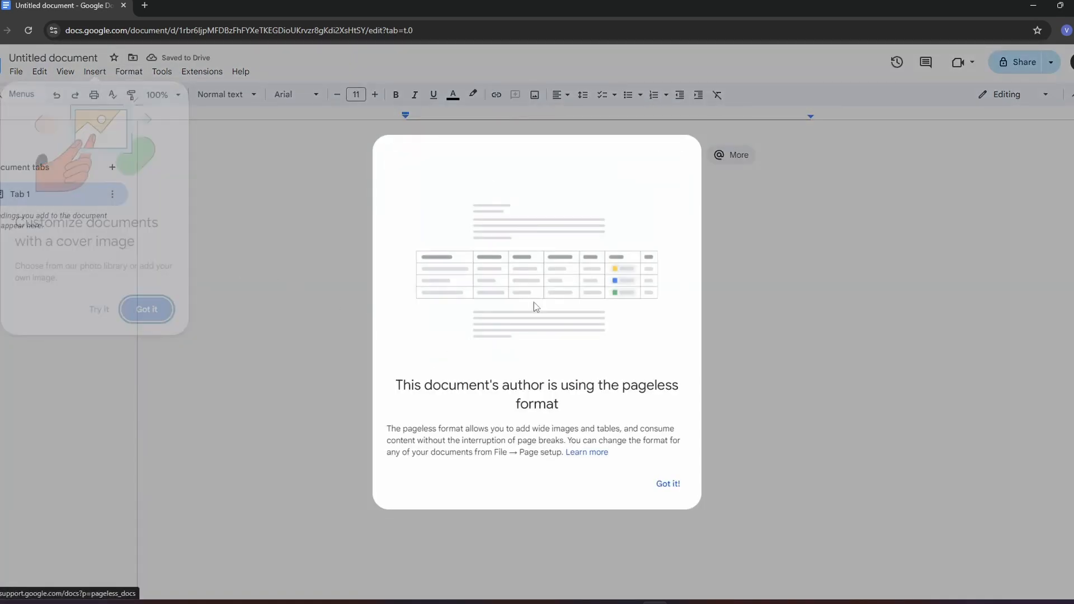
left_click(671, 482)
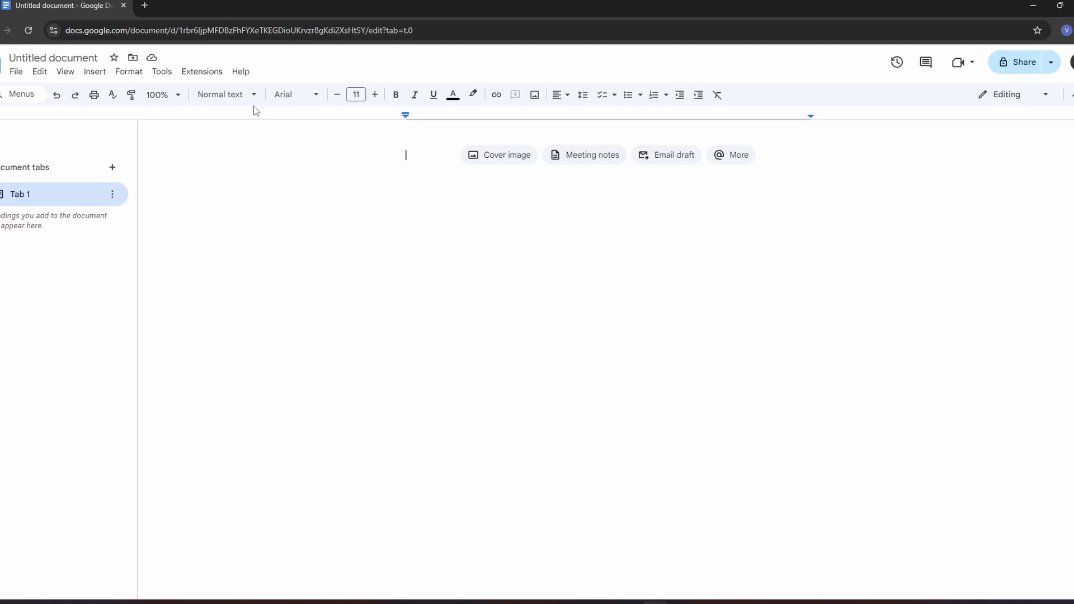
- Enter "My Trading Journal" as a centre-aligned Heading 2 title on the first line
left_click(234, 97)
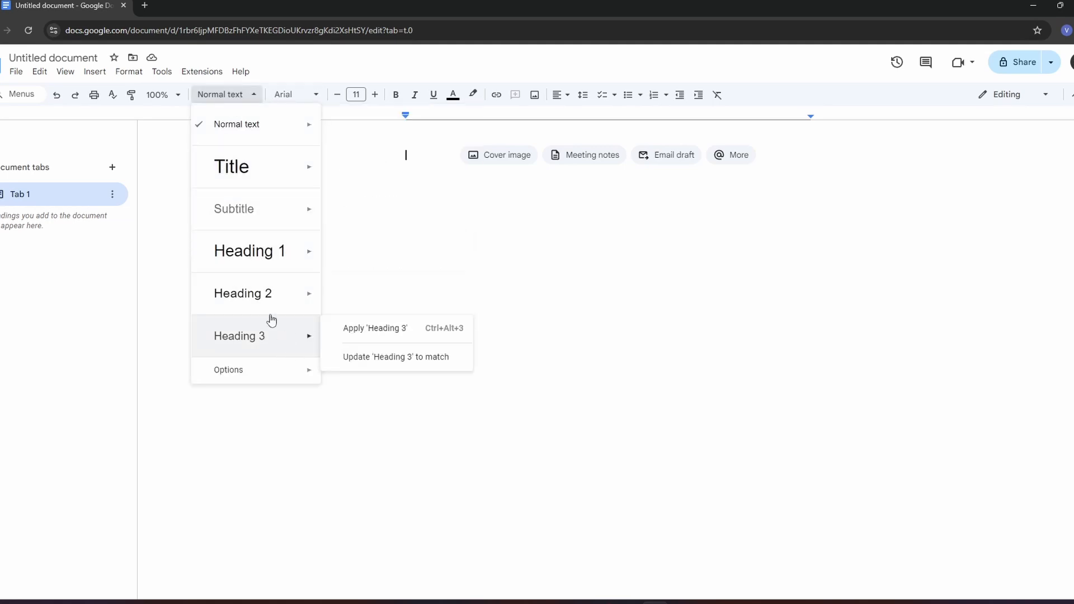
left_click(277, 294)
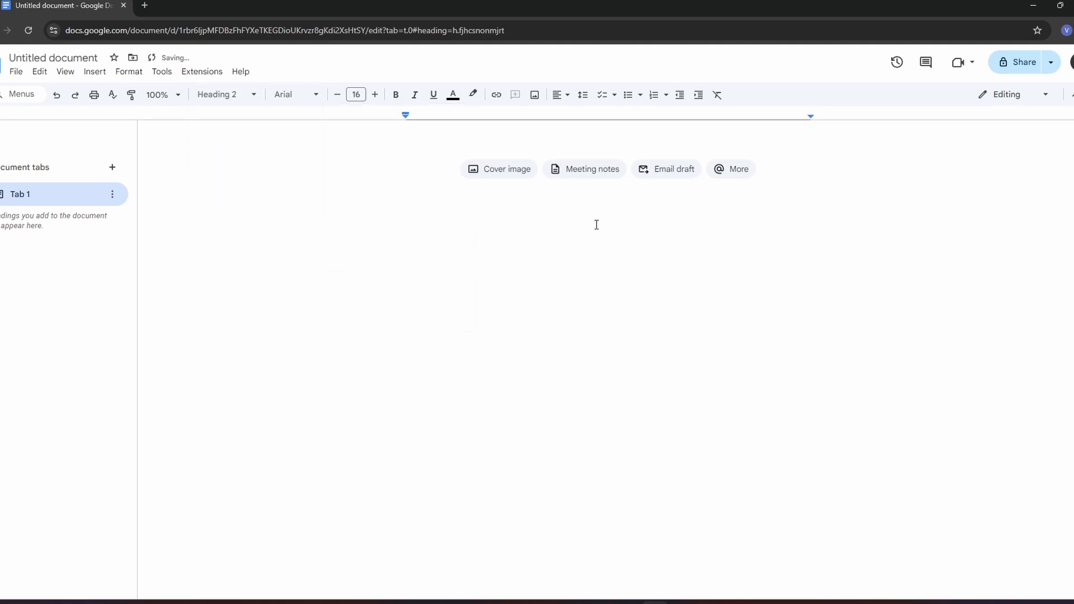
left_click(559, 96)
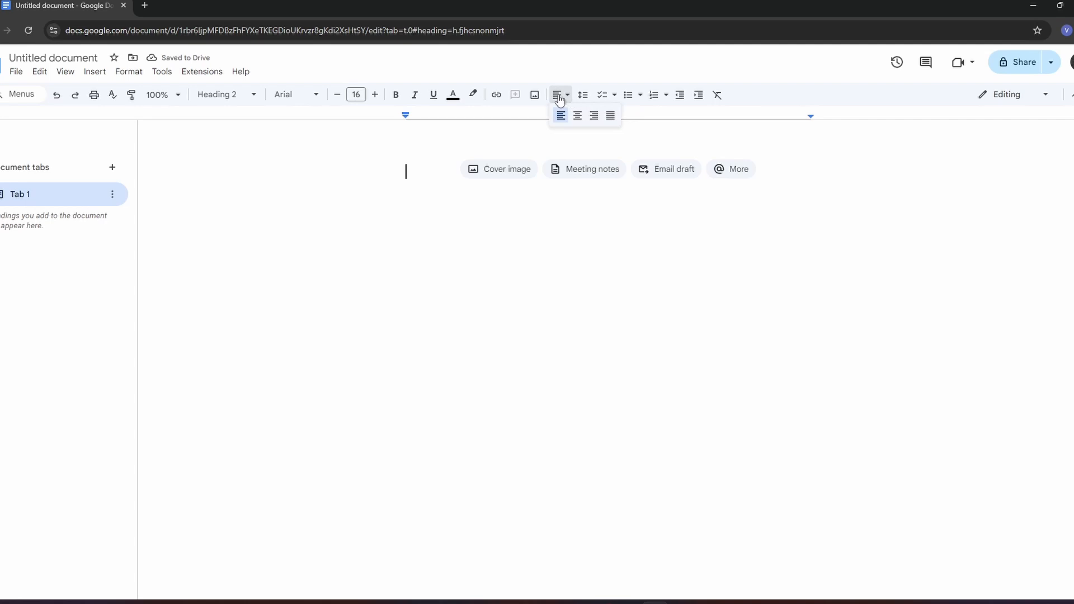
left_click(577, 116)
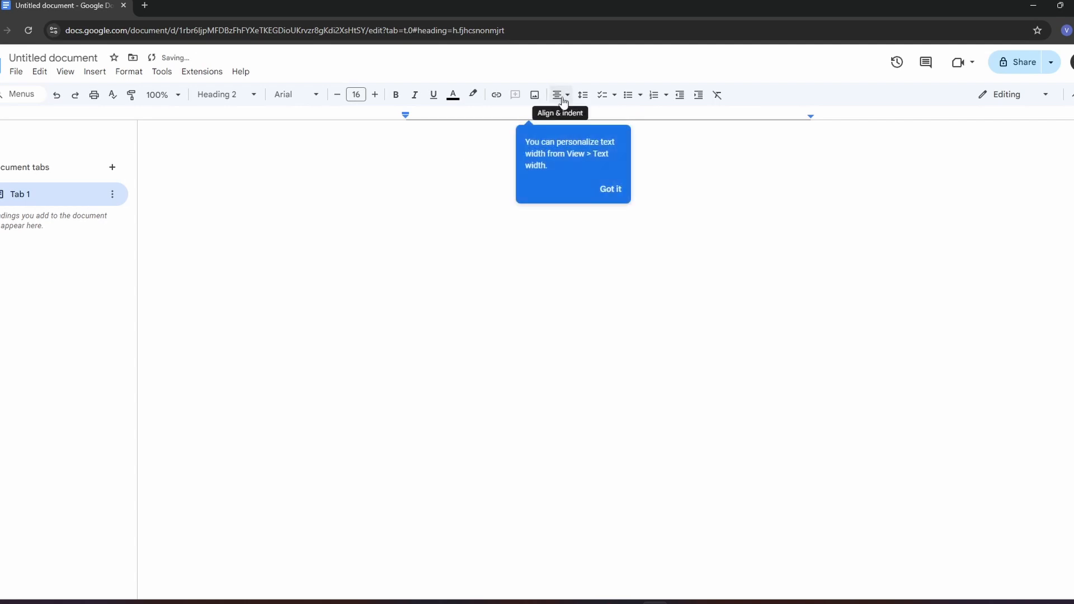
left_click(597, 190)
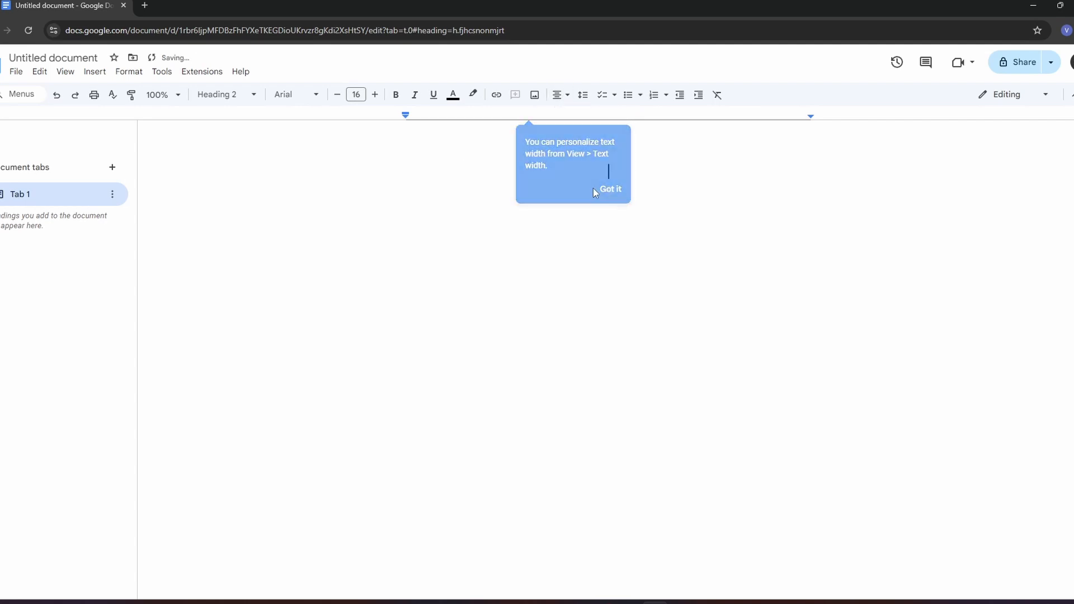
left_click(233, 100)
left_click(240, 293)
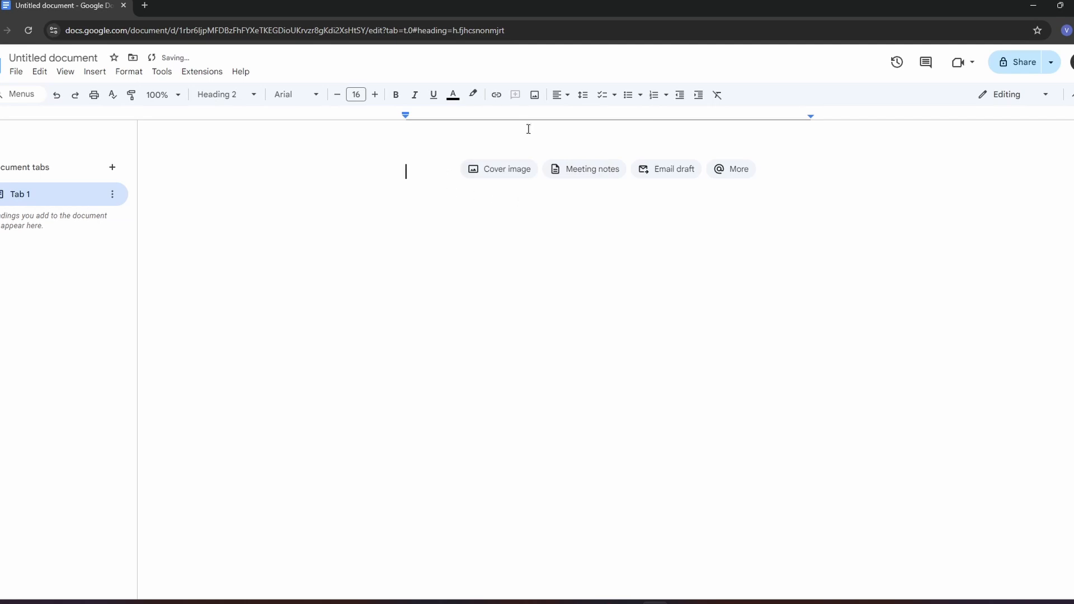
left_click(561, 95)
left_click(576, 117)
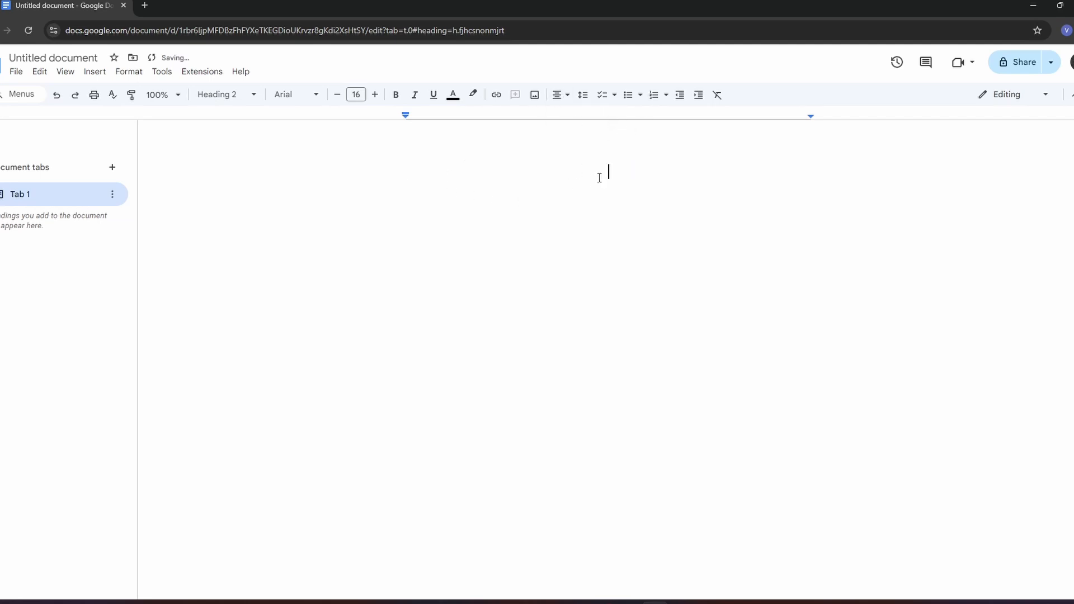
type("My Trading Journal")
- Format the "My Trading Journal" title as bold, underlined text in black
left_click_drag(668, 174, 546, 170)
left_click(450, 98)
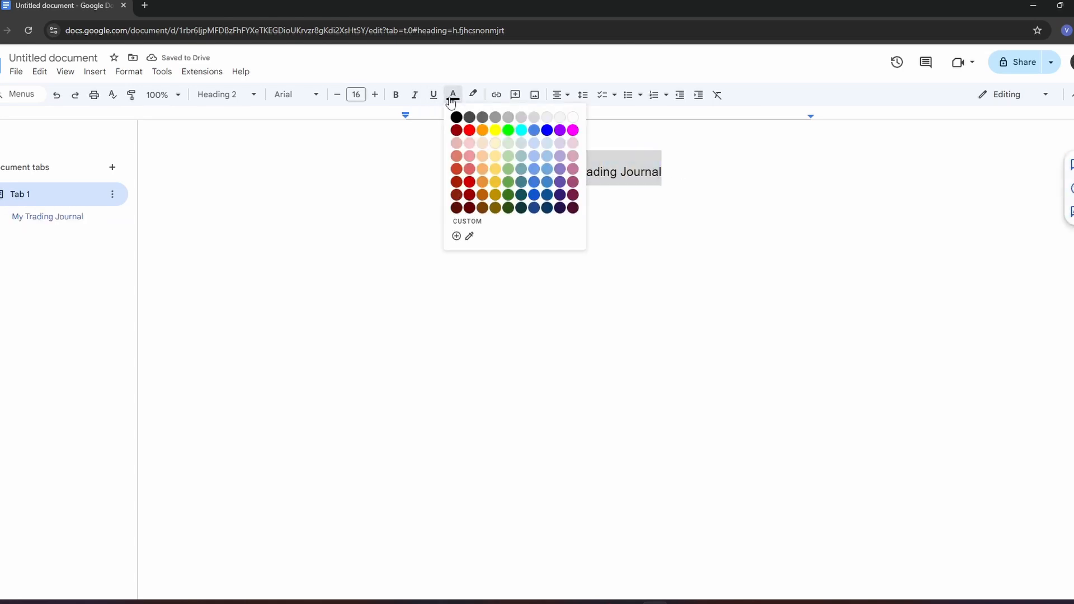
left_click(521, 131)
left_click(454, 99)
left_click(456, 118)
left_click(434, 95)
left_click(463, 175)
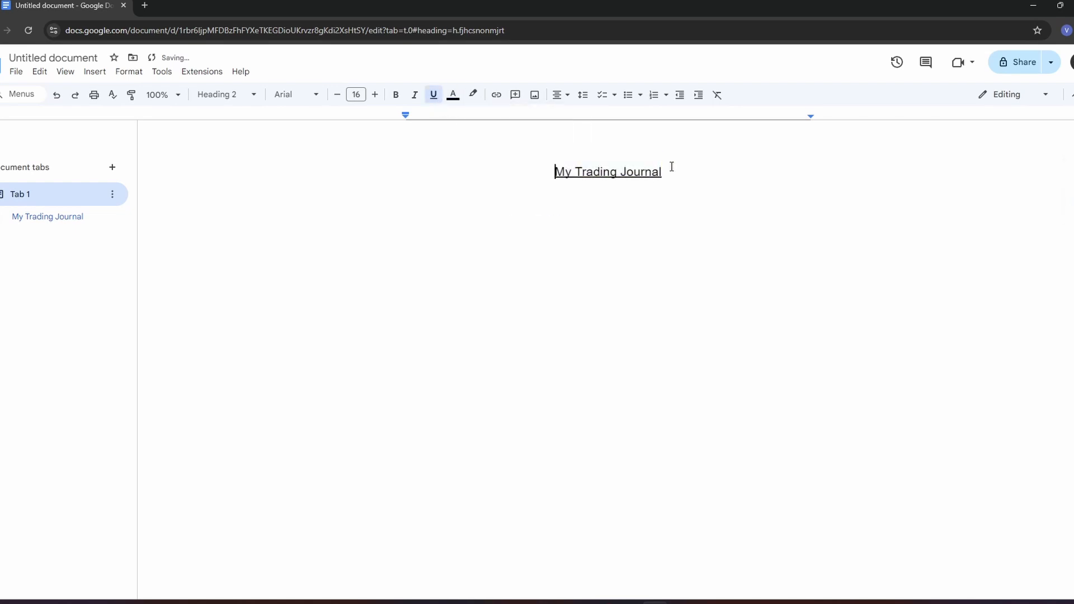
left_click_drag(672, 166, 542, 156)
key("ctrl+b")
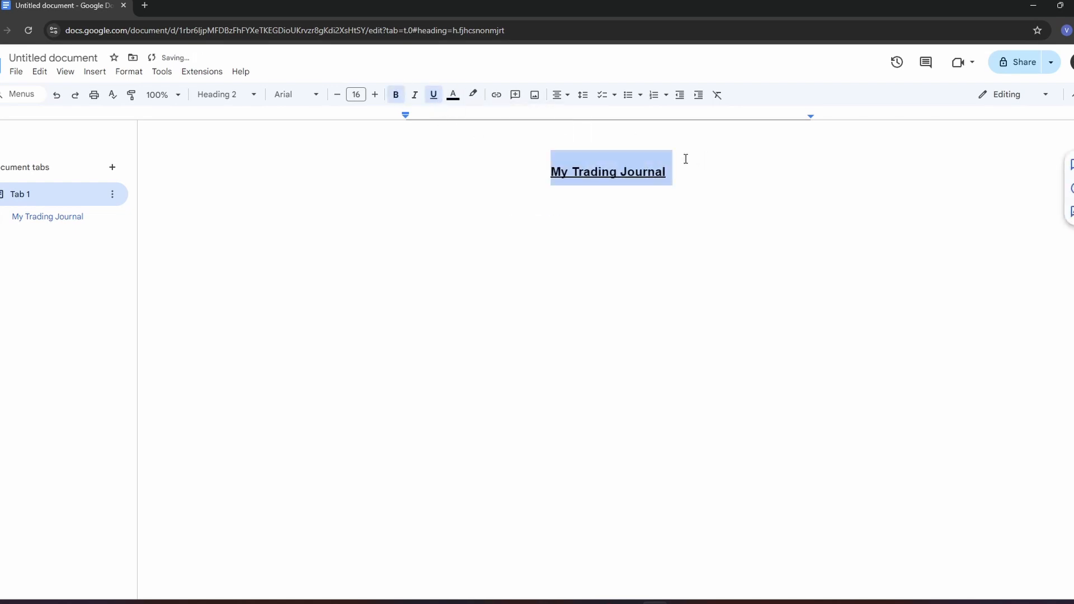
left_click(686, 159)
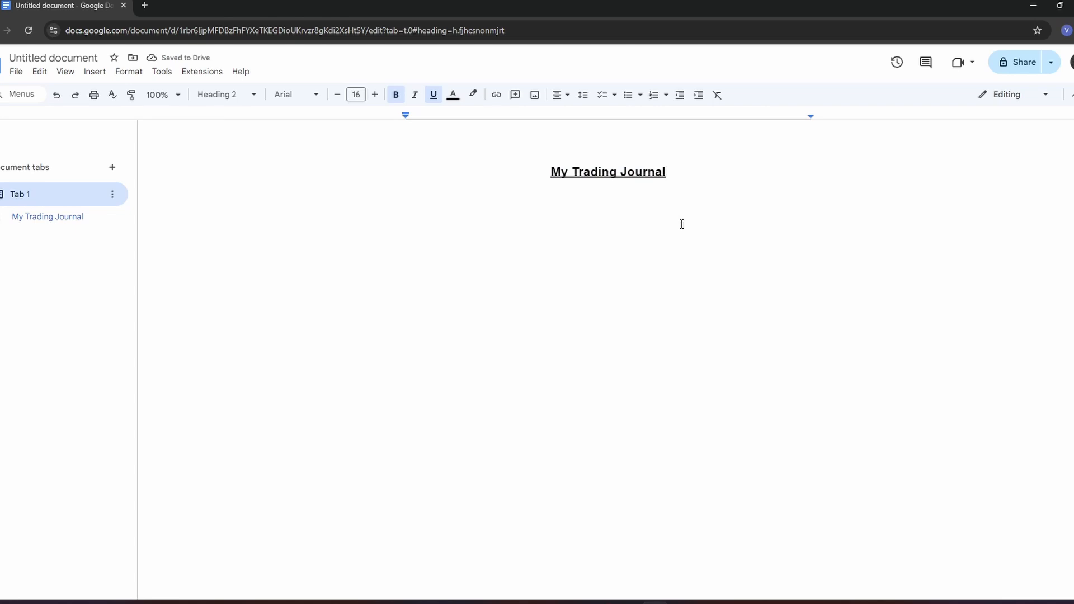
- Insert a table with 10 columns and 20 rows on a new line below the title
key("Return")
left_click(94, 76)
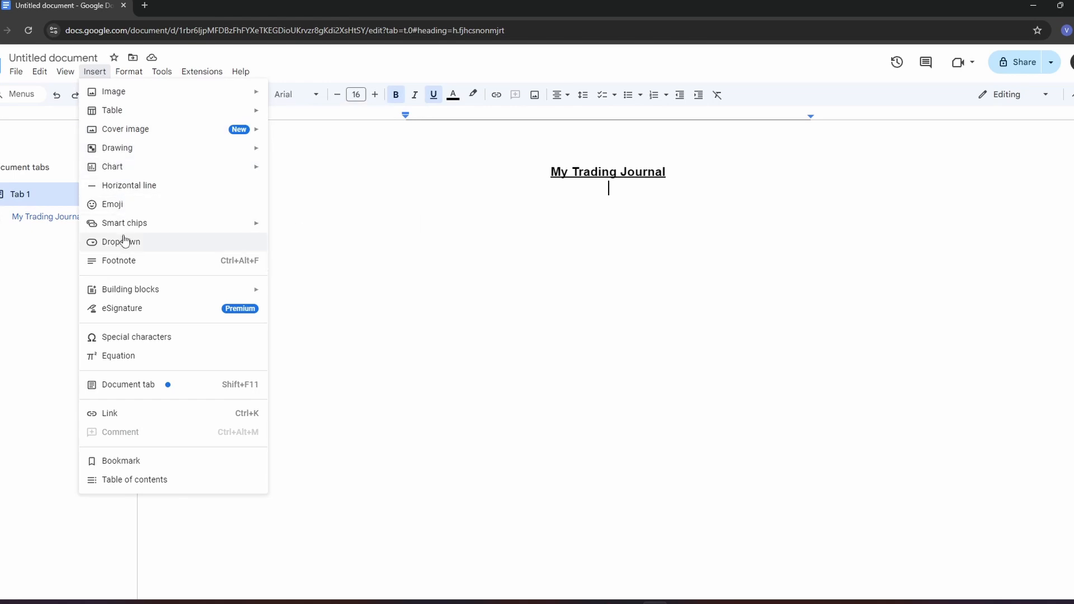
mouse_move(140, 115)
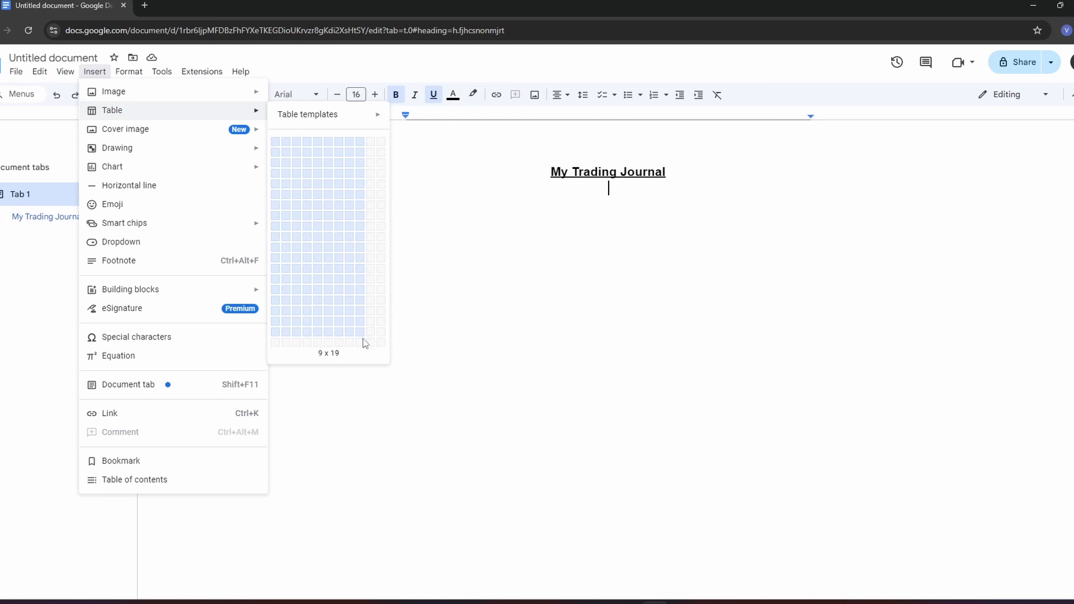
left_click(371, 345)
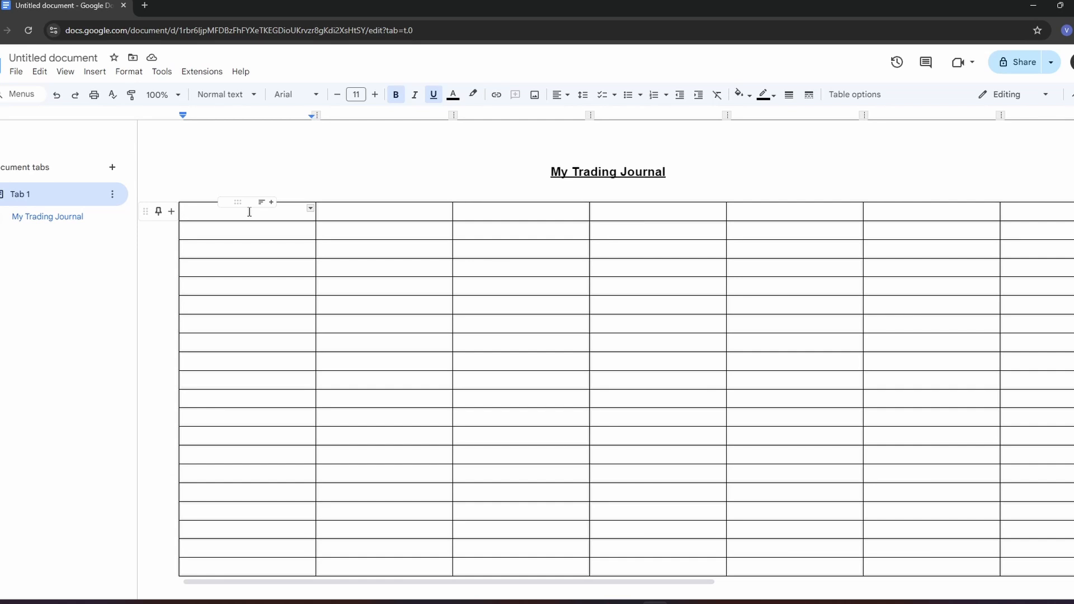
- Centre-align the contents of every cell in the table
left_click_drag(250, 211, 612, 427)
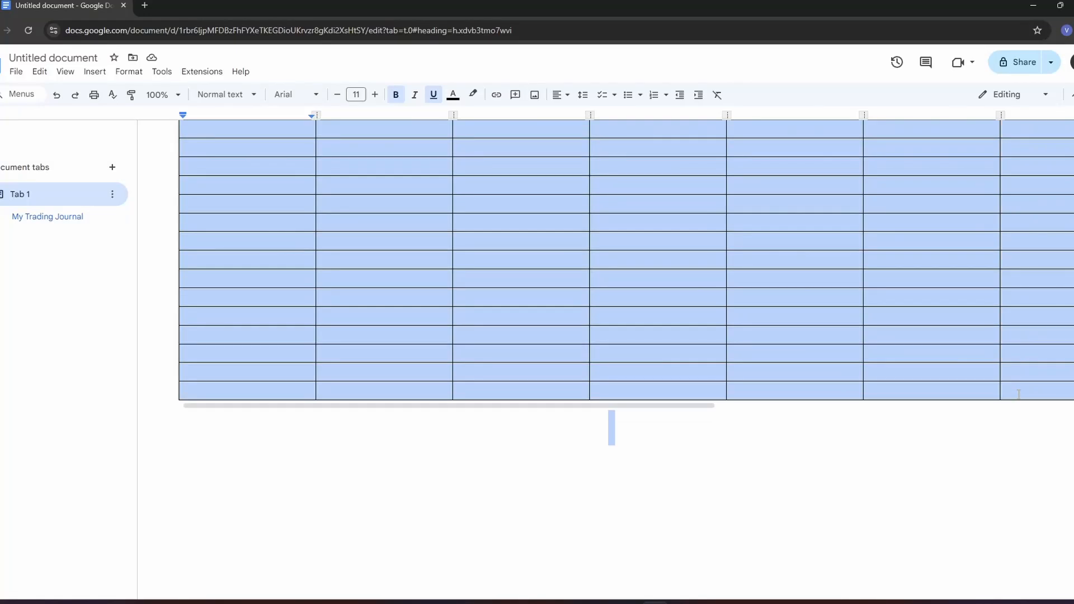
scroll(1031, 379, "right", 3)
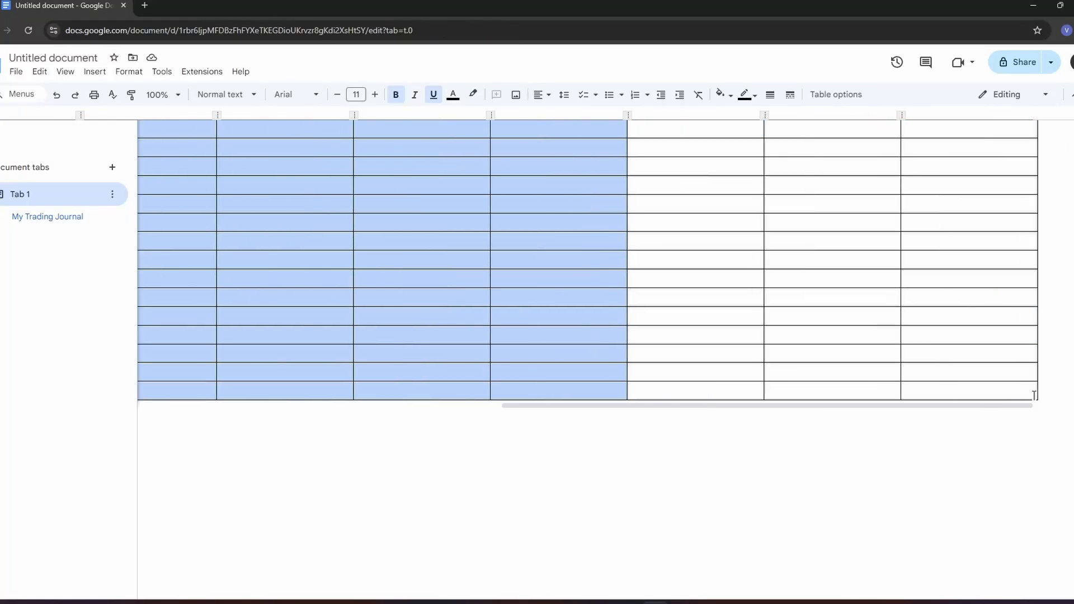
scroll(974, 386, "up", 2)
left_click(548, 95)
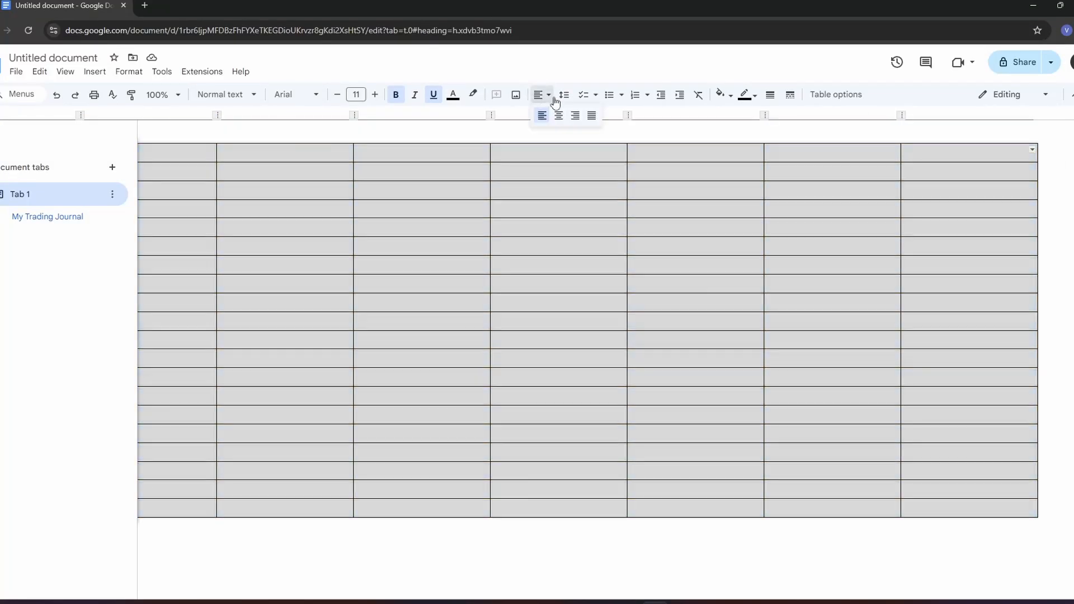
left_click(559, 115)
scroll(371, 243, "up", 2)
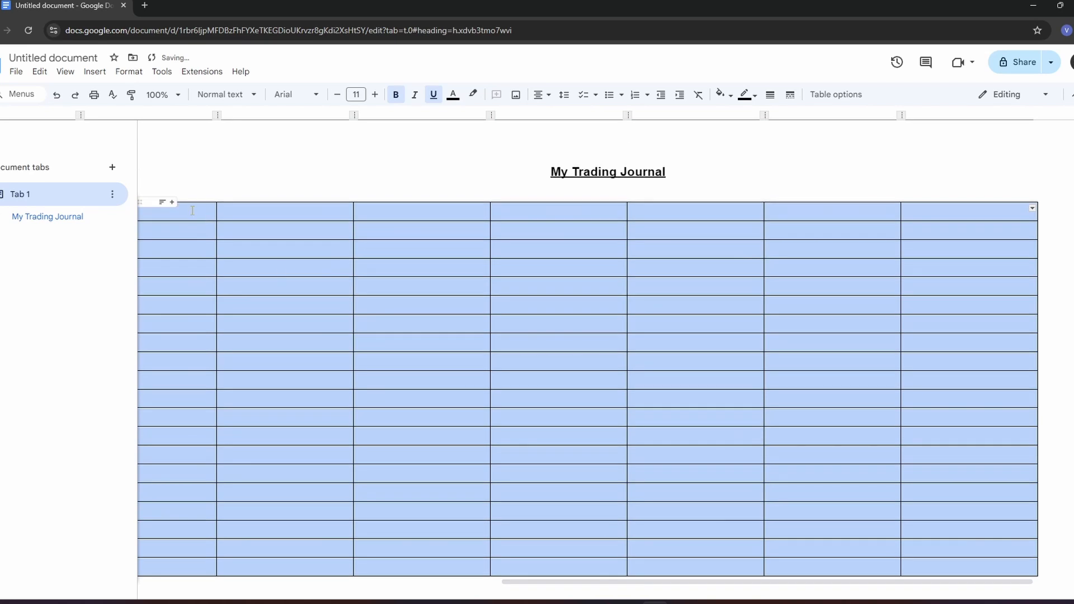
left_click(210, 207)
left_click(242, 215)
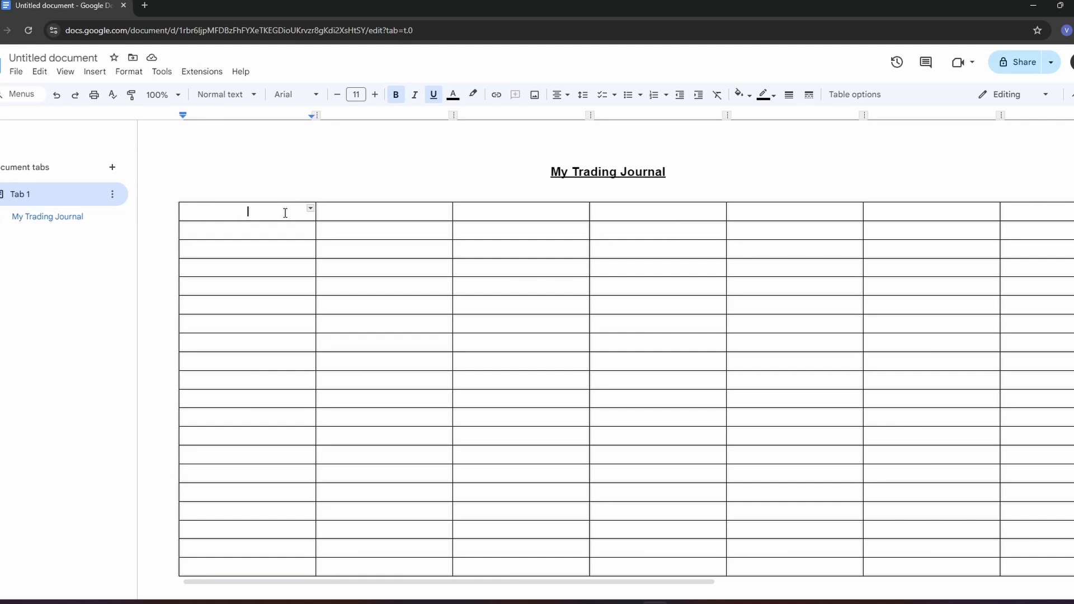
- Thicken the borders of all cells in the table's first row
left_click_drag(193, 212, 920, 213)
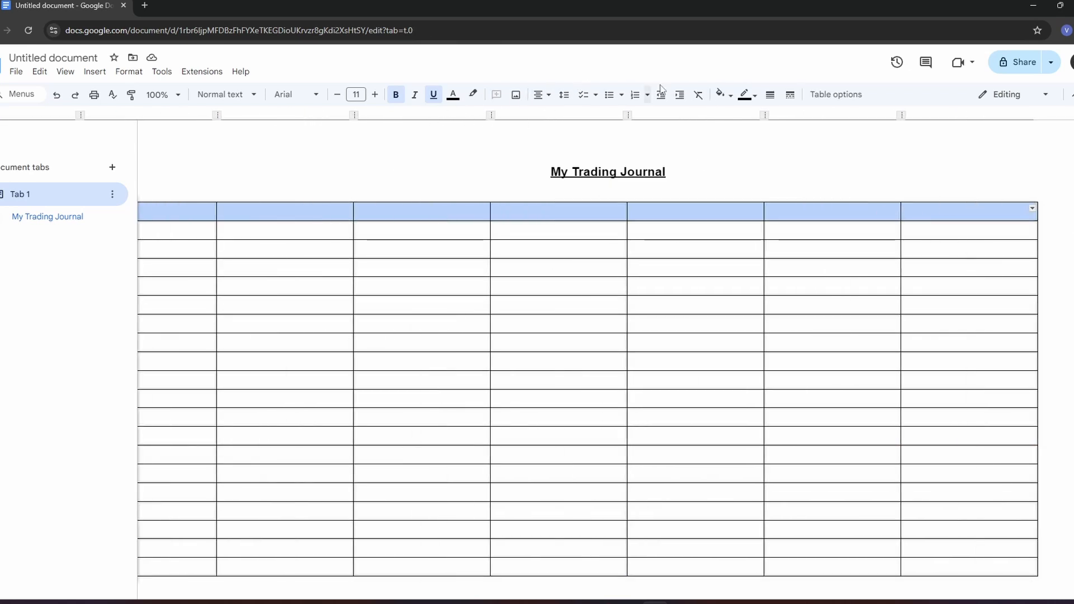
left_click(753, 96)
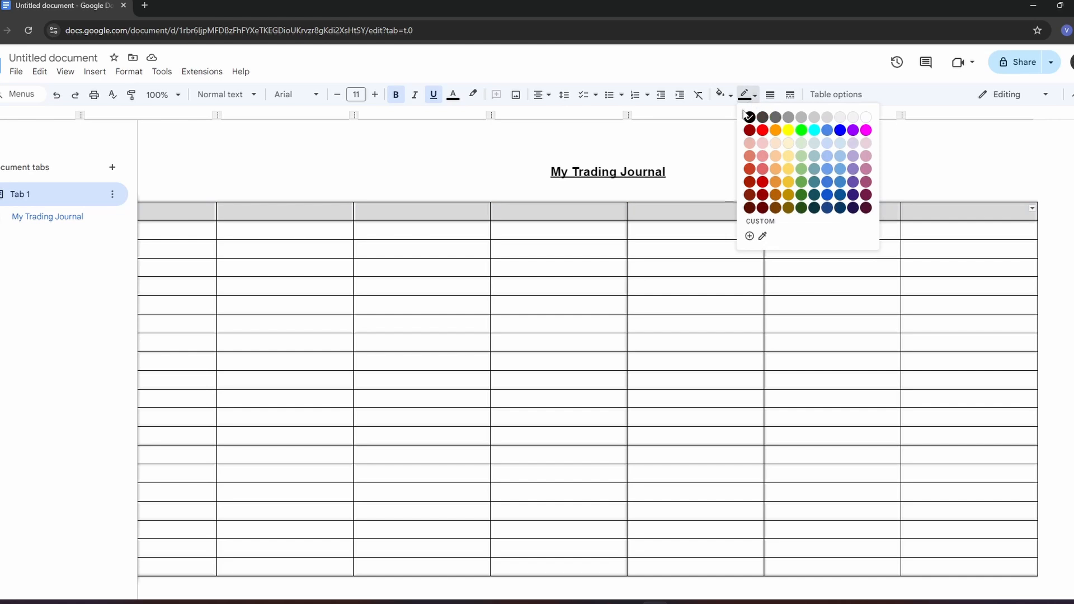
left_click(770, 94)
left_click(791, 192)
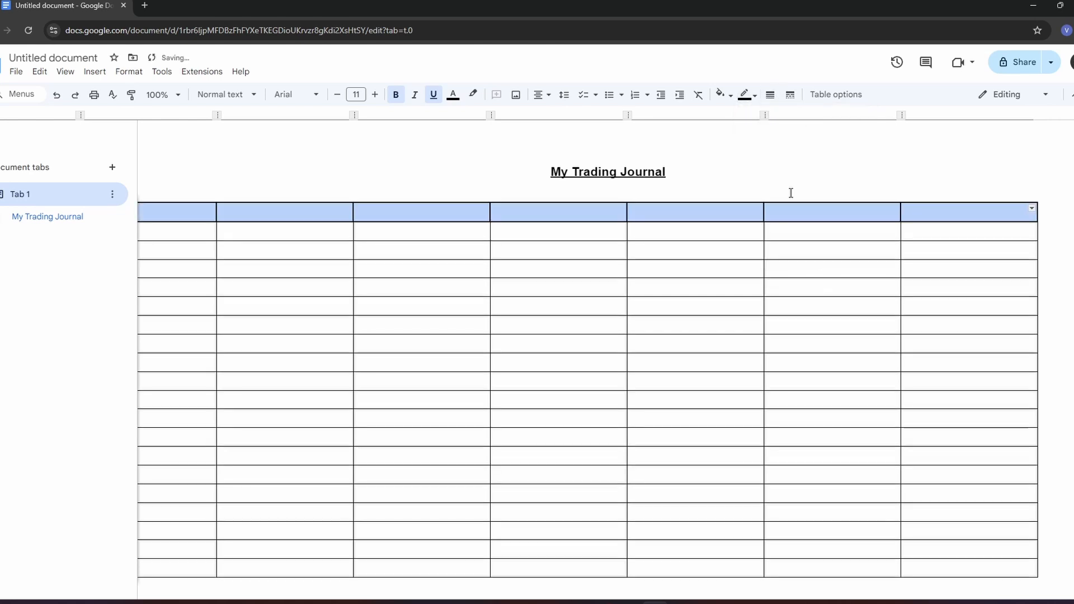
left_click(312, 211)
- Label the first three columns of the header row "Direction", "Day" and "Size (Lots)"
scroll(337, 219, "left", 9)
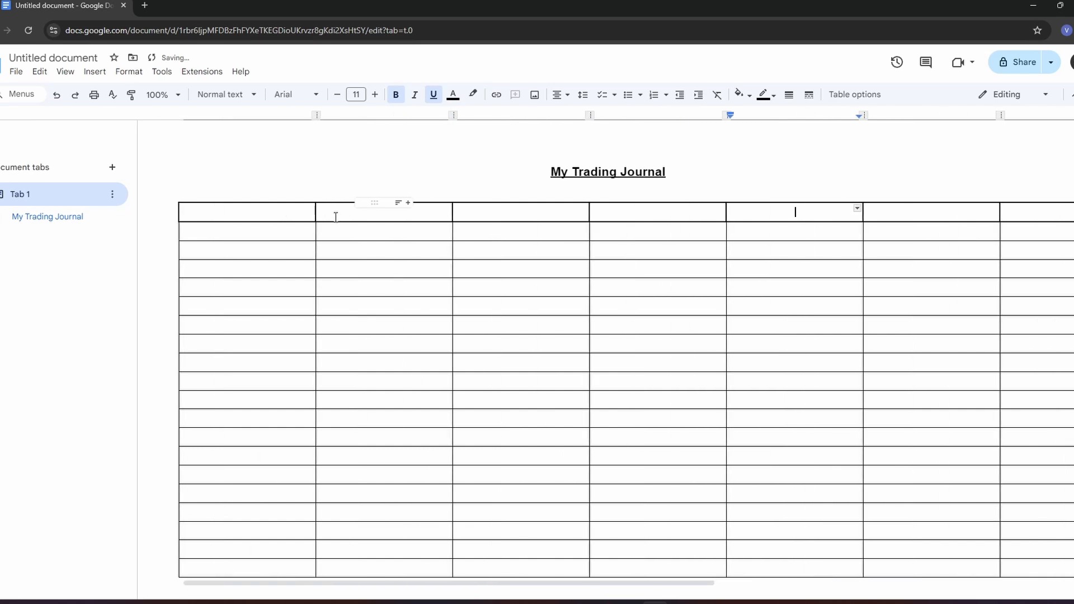
left_click(285, 212)
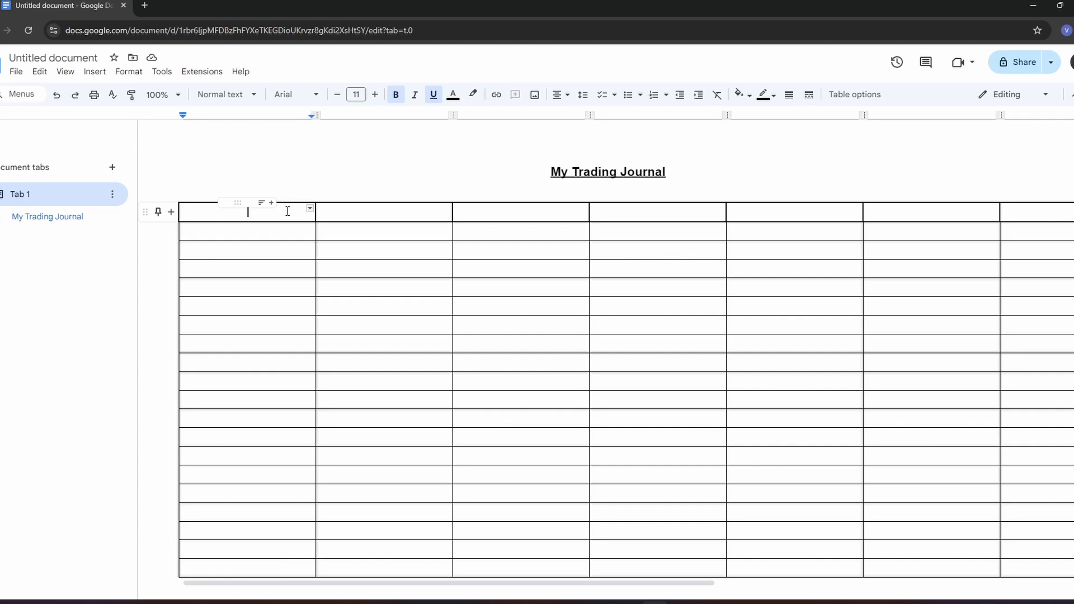
type("Direction")
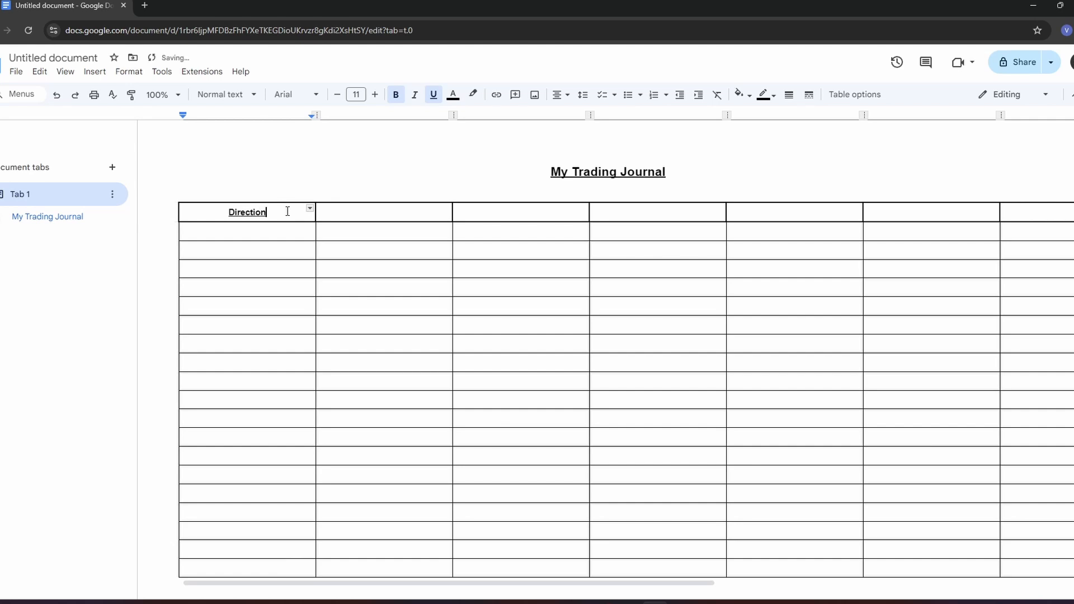
left_click(357, 211)
type("Day")
left_click(520, 214)
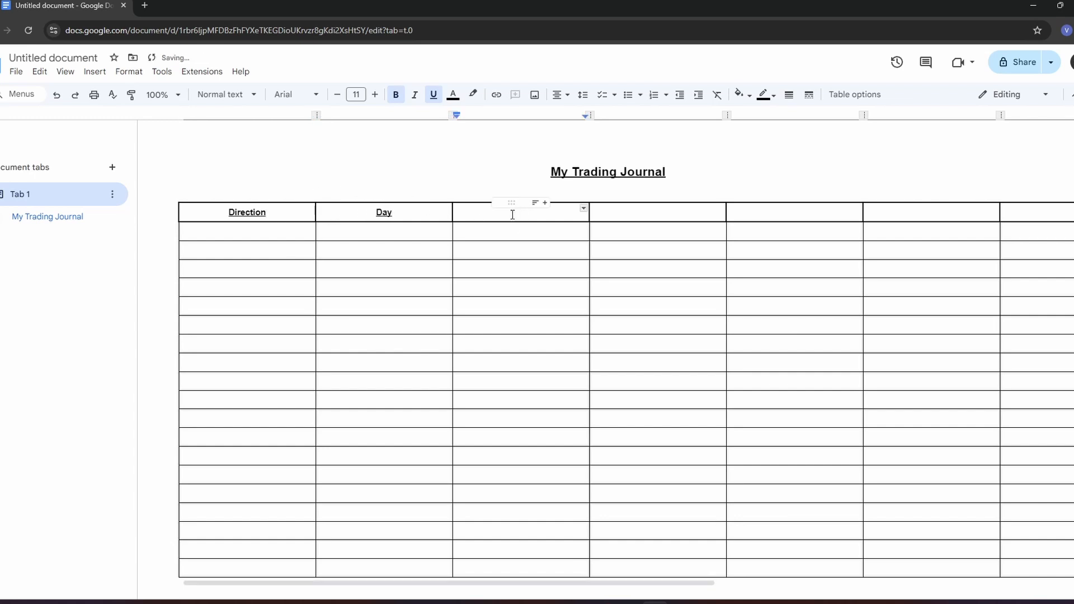
type("Size")
type(" ()")
type("Lots")
- Label the fourth and fifth columns of the header row "Outcome" and "Profit/Loss"
left_click(638, 212)
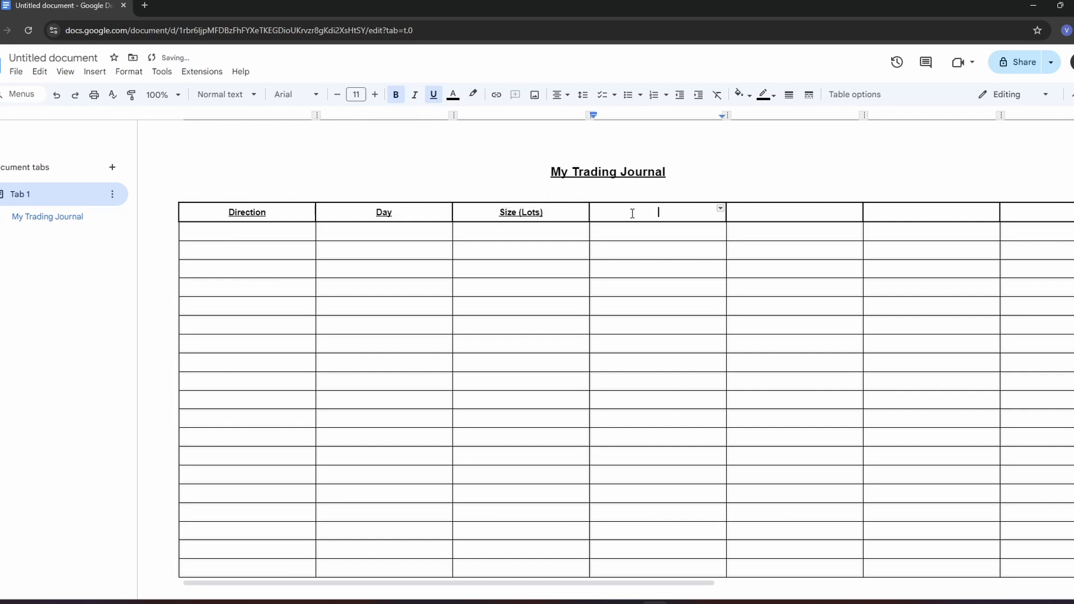
type("Outcome")
left_click(762, 213)
type("Profit")
key("BackSpace")
type("/Loss")
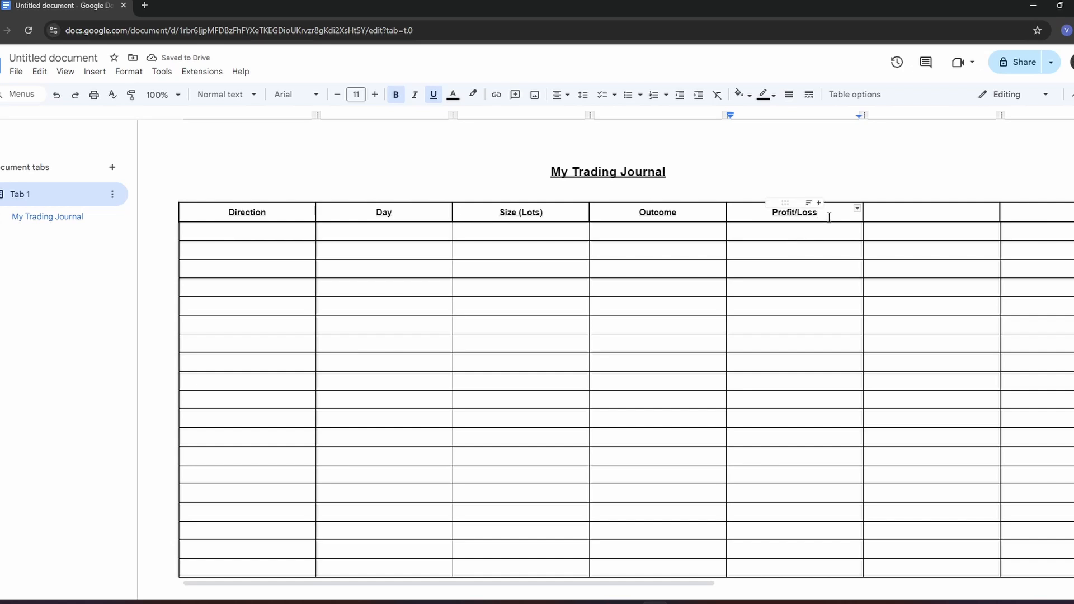
left_click(804, 233)
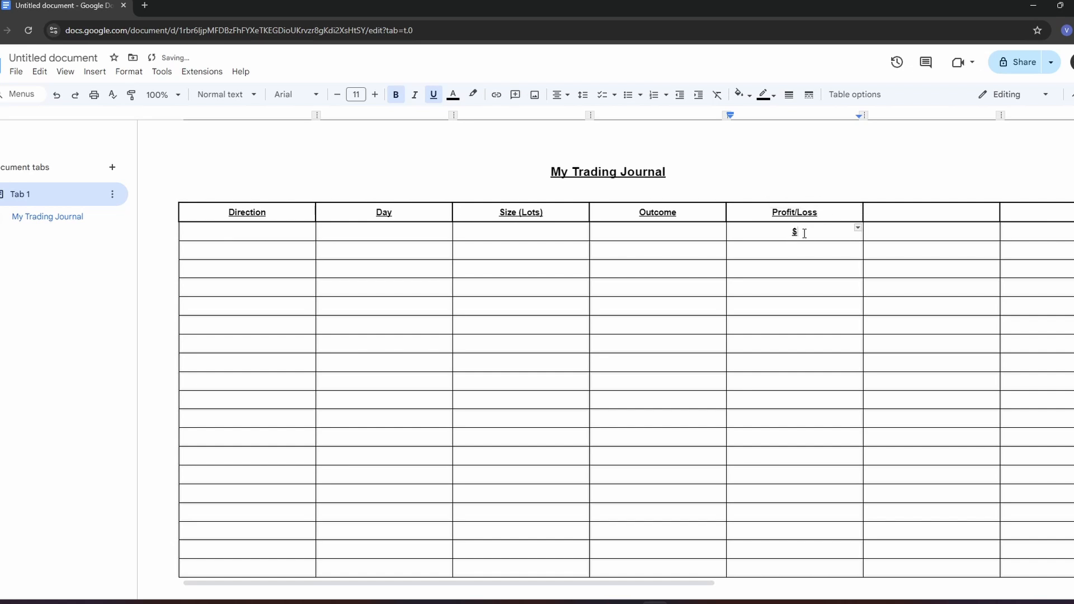
type("$")
key("BackSpace")
key("BackSpace")
type("+$1000+$99")
left_click_drag(828, 233, 758, 230)
key("BackSpace")
- Label the column following Profit/Loss "Commission" in the header row
left_click(882, 217)
type("Commission")
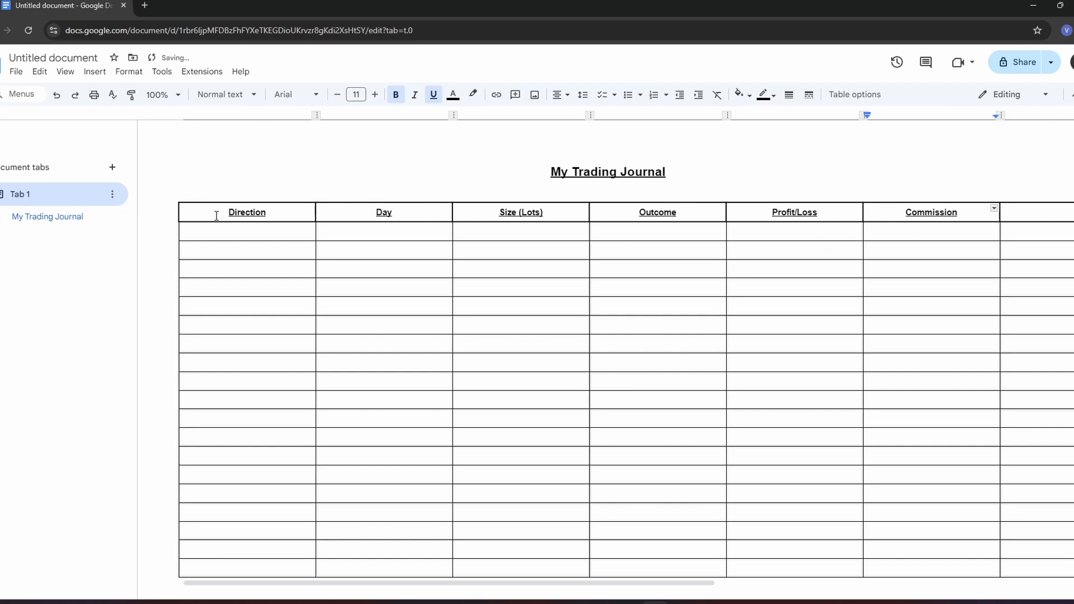
- Remove the bold and underline formatting from all cells of the table
left_click_drag(217, 215, 1012, 272)
scroll(973, 218, "down", 4)
scroll(917, 297, "up", 4)
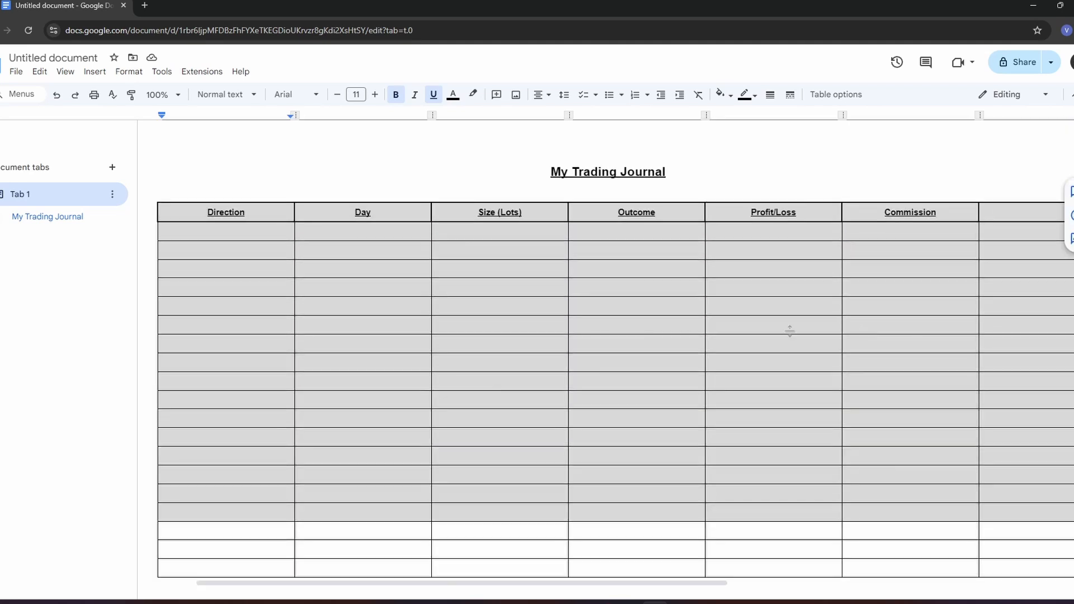
key("ctrl+minus")
key("ctrl+minus")
key("ctrl+minus")
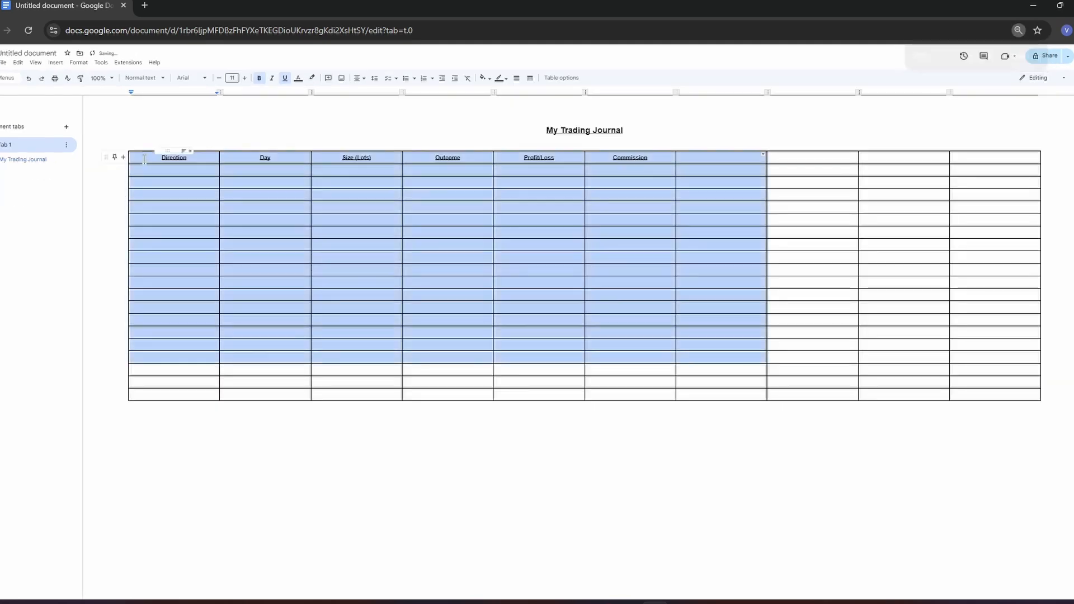
left_click_drag(137, 167, 997, 397)
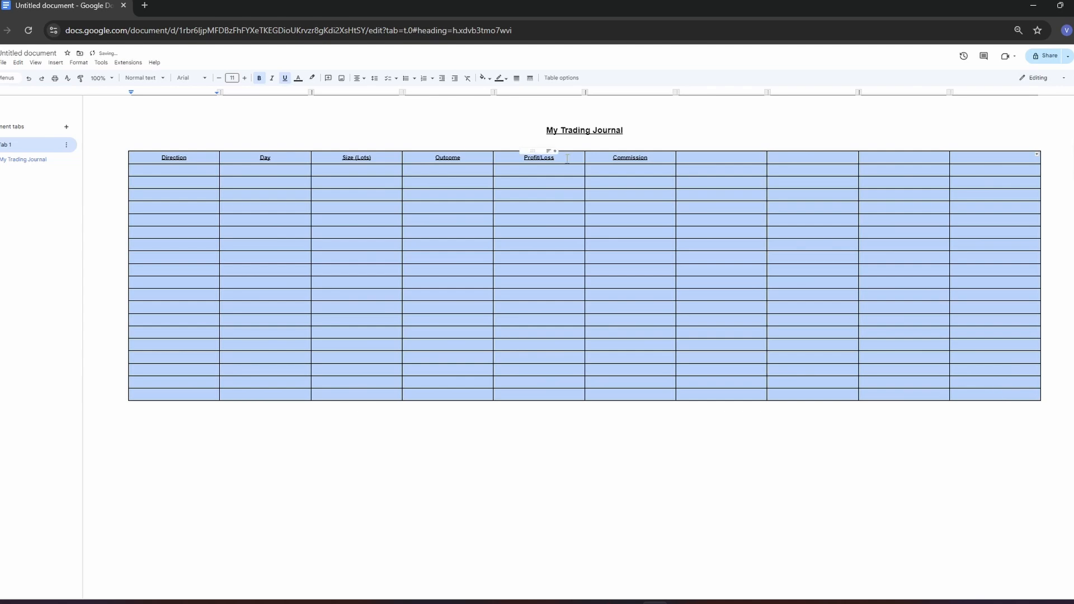
left_click(259, 78)
left_click(284, 78)
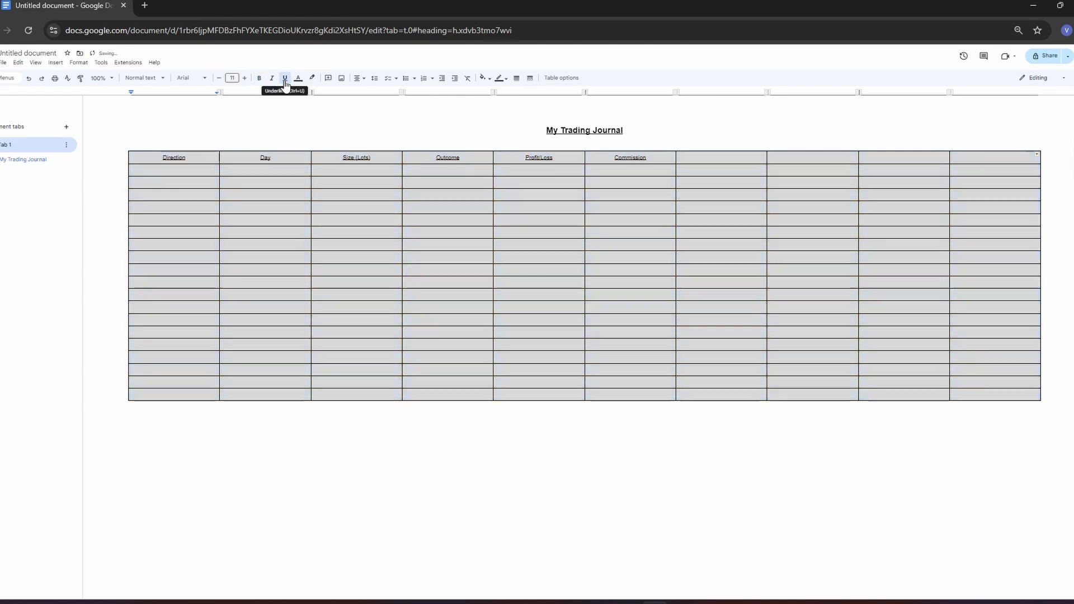
left_click(193, 158)
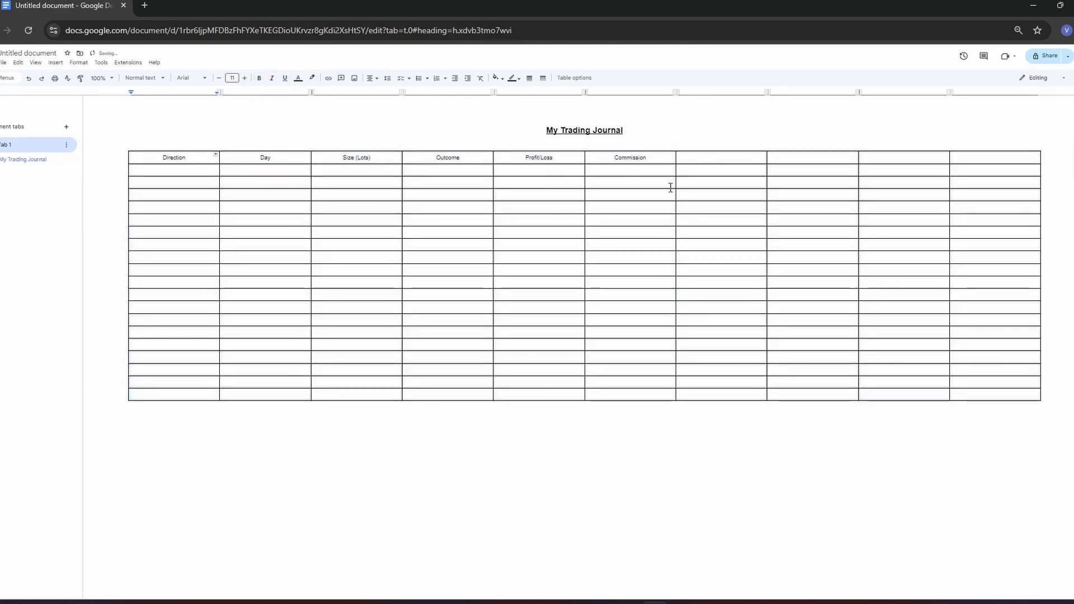
- Label the two columns following Commission "Potential TP" and "Necessary SL" in the header row
key("ctrl+plus")
key("ctrl+plus")
key("ctrl+plus")
key("ctrl+plus")
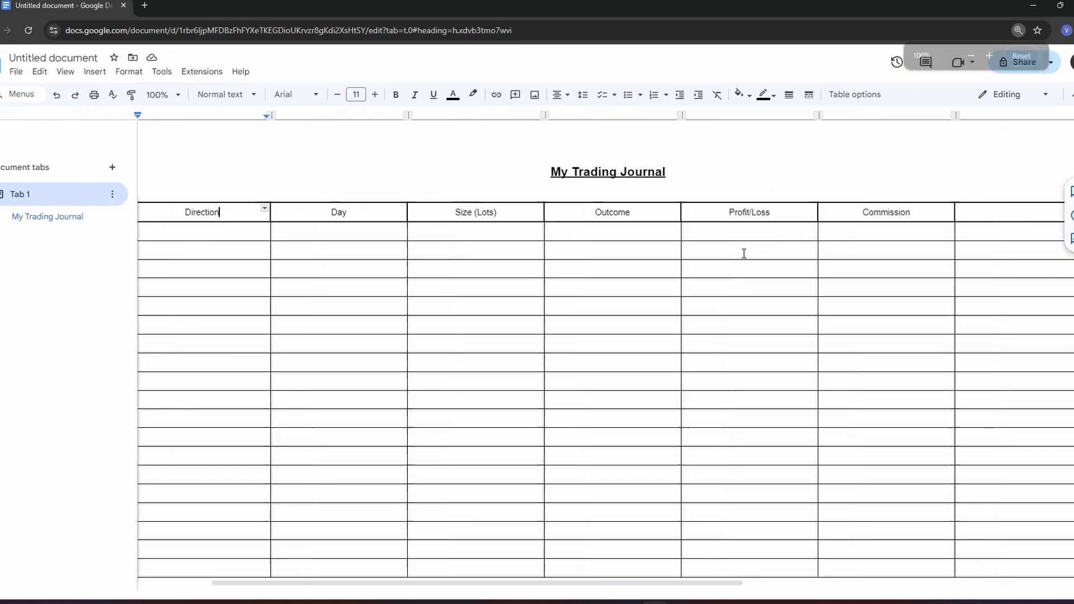
scroll(743, 252, "right", 5)
left_click(618, 212)
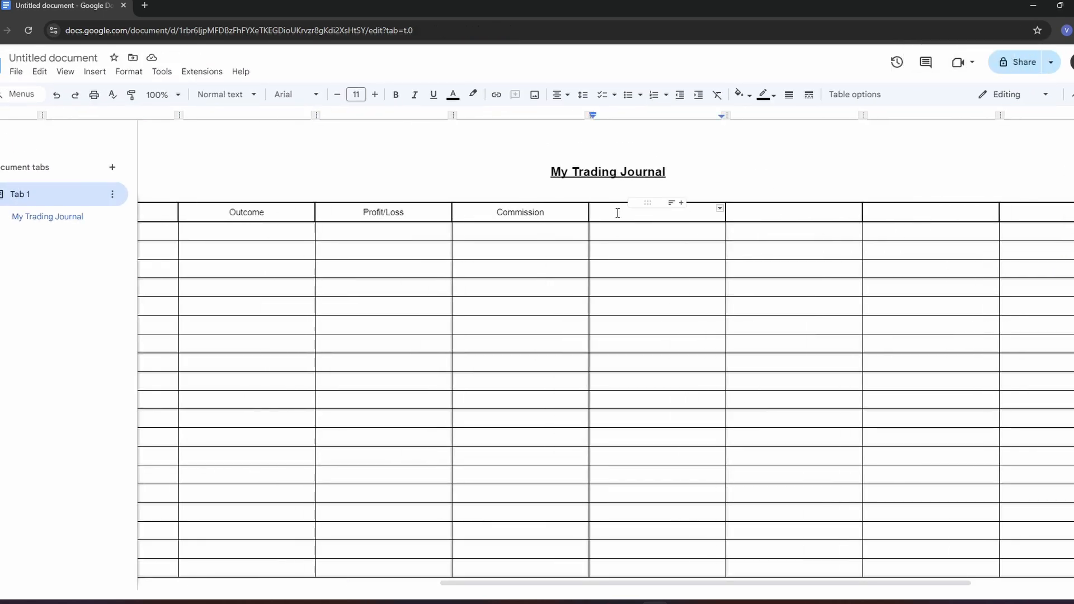
type("P")
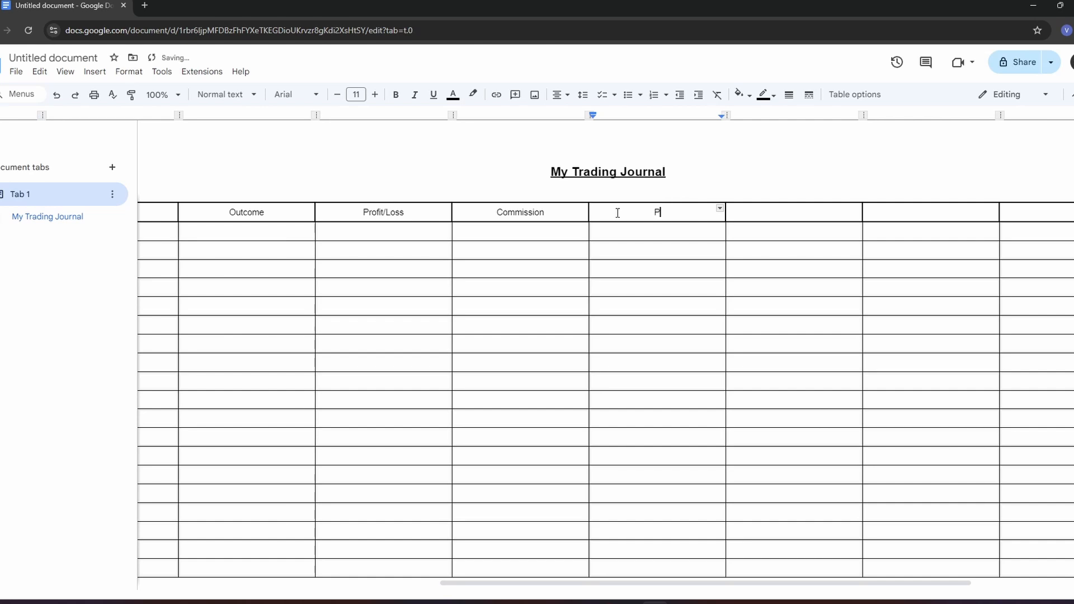
type("otential TP")
left_click(763, 209)
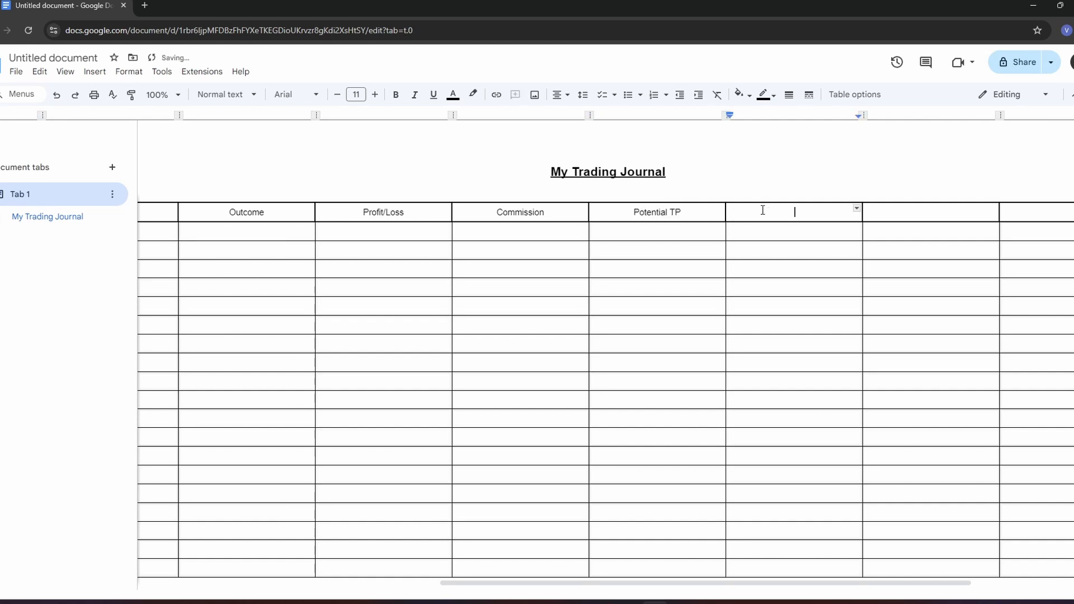
type("Necessary SL")
left_click(671, 233)
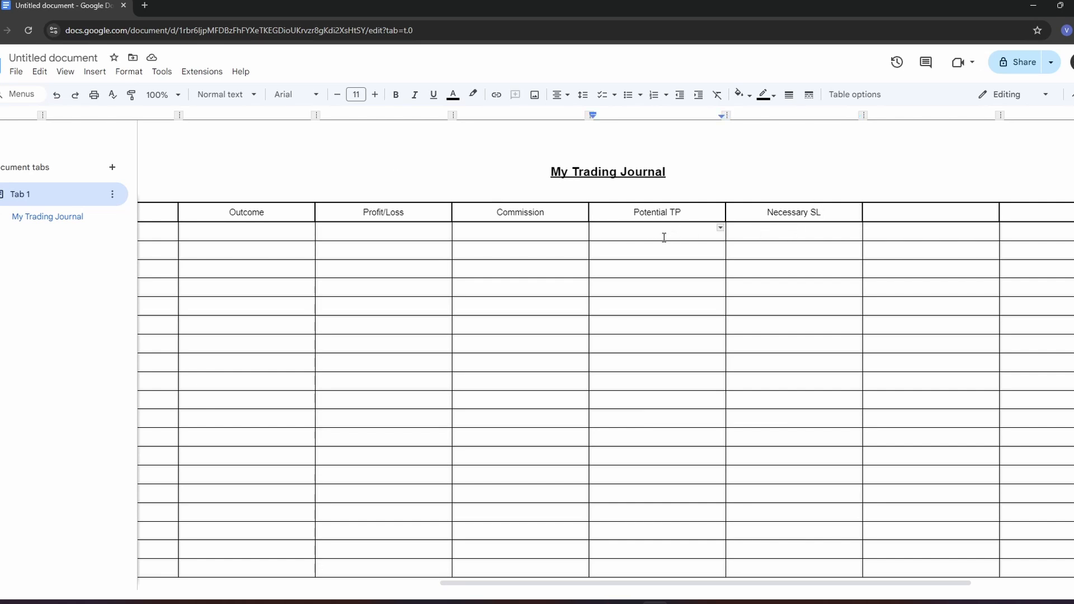
- Label the last two columns of the header row "Screenshot" and "Notes"
scroll(649, 235, "right", 2)
scroll(631, 239, "right", 1)
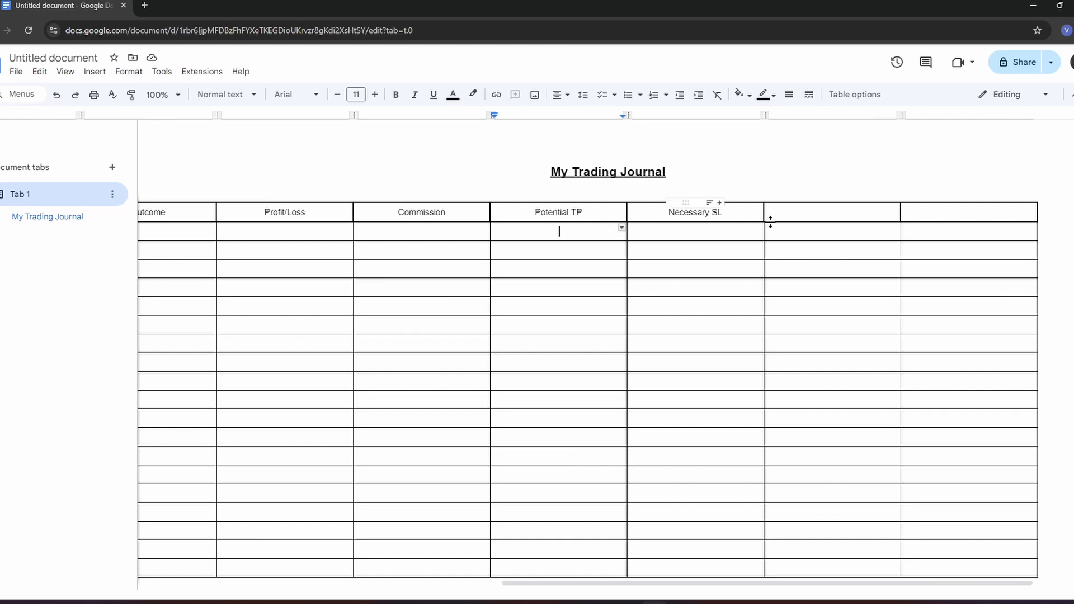
left_click(792, 215)
type("Screensh")
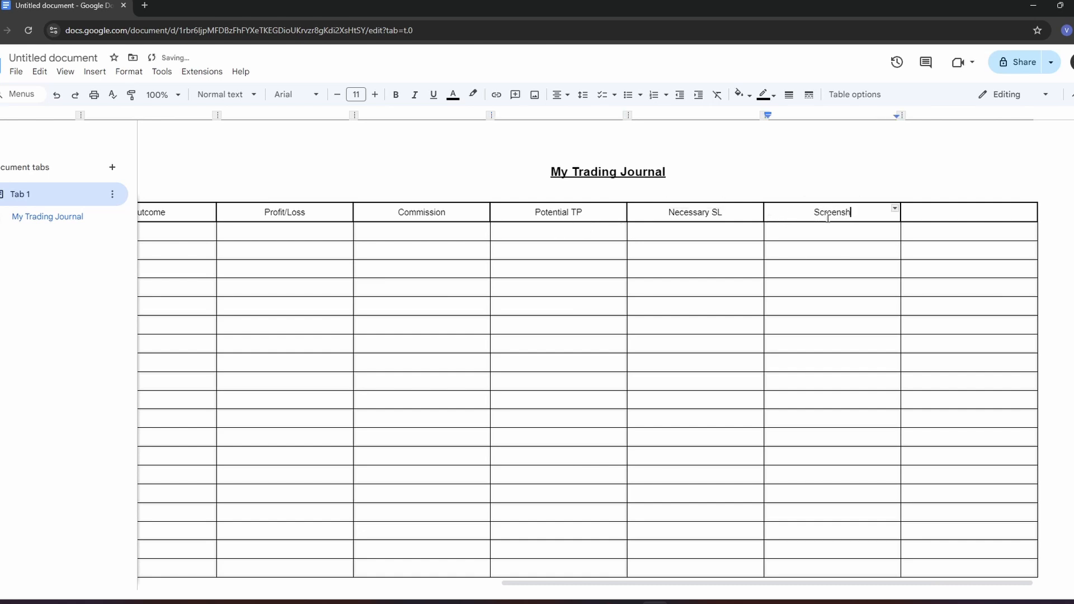
type("ot")
left_click(810, 227)
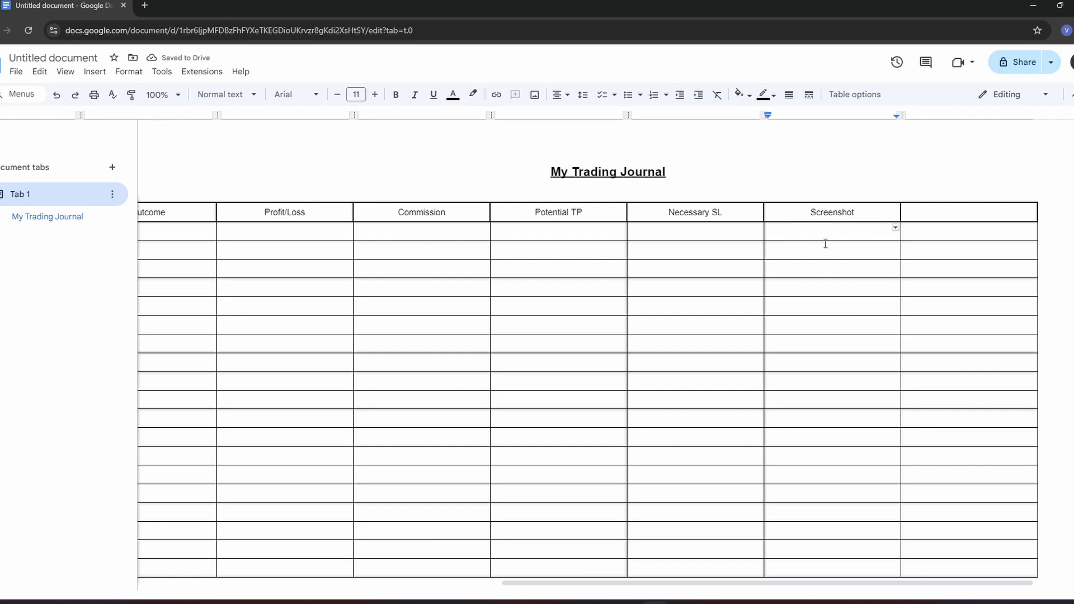
left_click(934, 212)
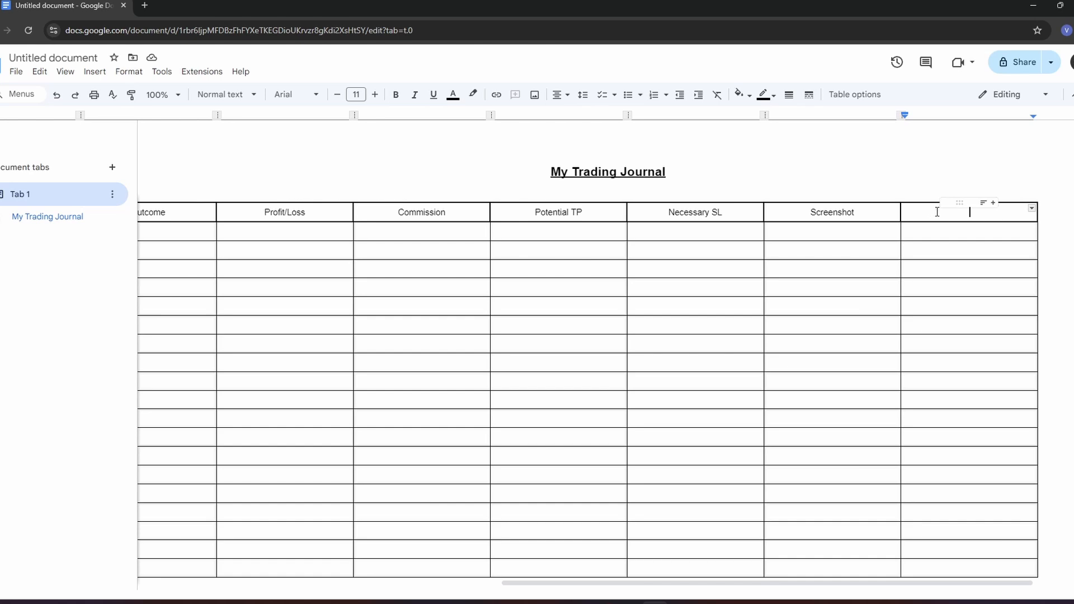
type("Notes")
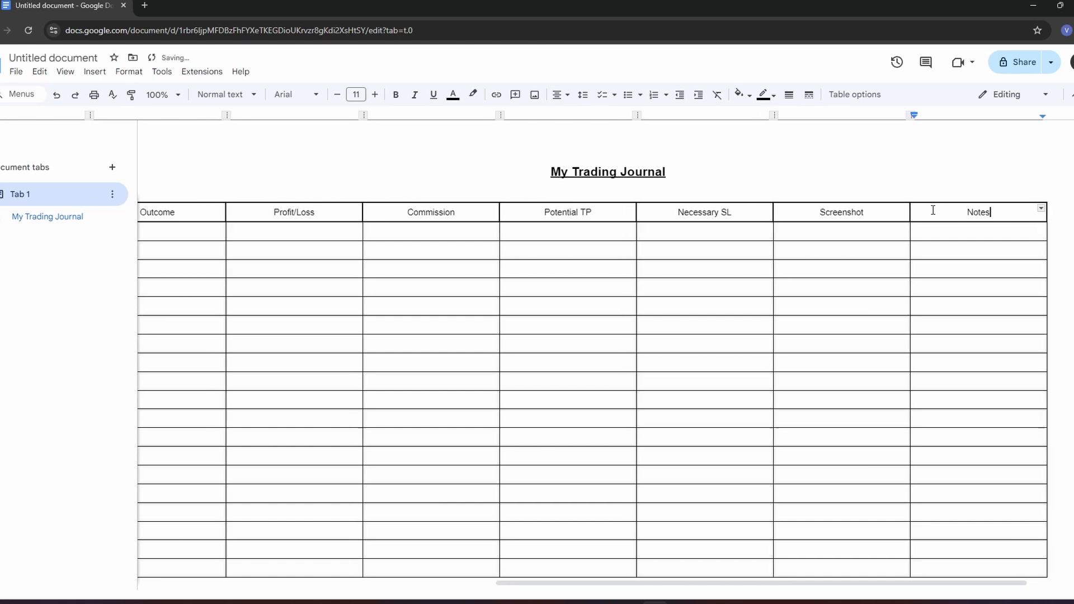
- Insert a new column before the Direction column and give it the header "Pair"
scroll(934, 210, "left", 5)
left_click(265, 233)
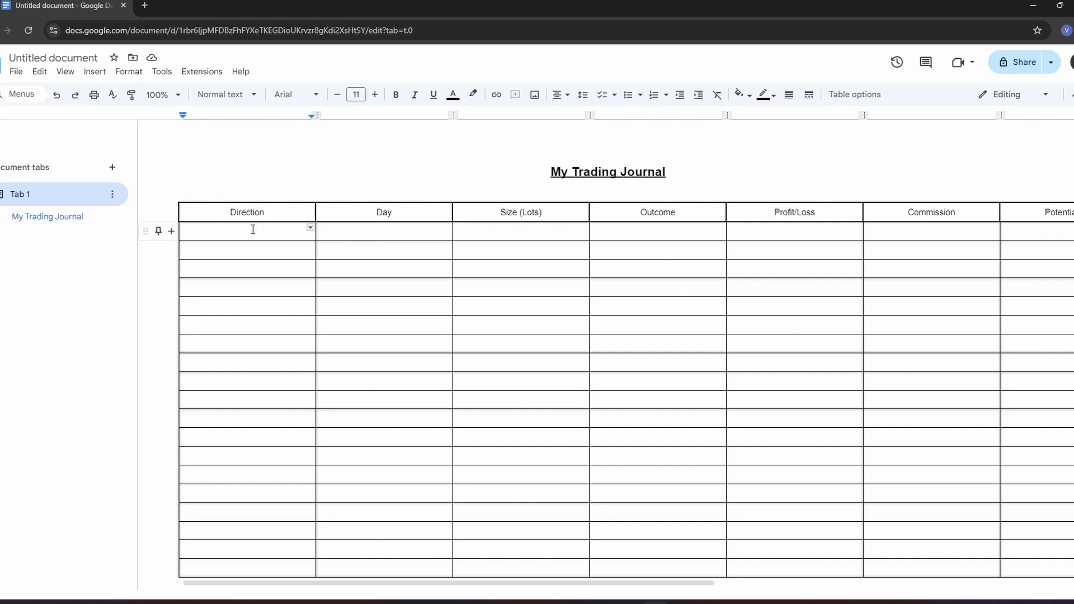
right_click(194, 217)
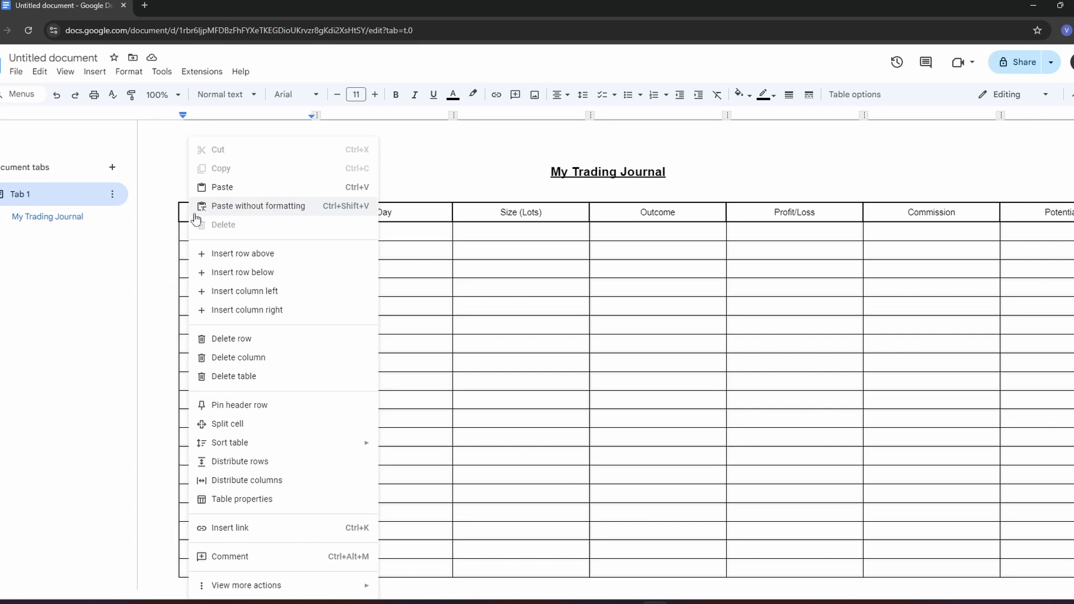
left_click(227, 296)
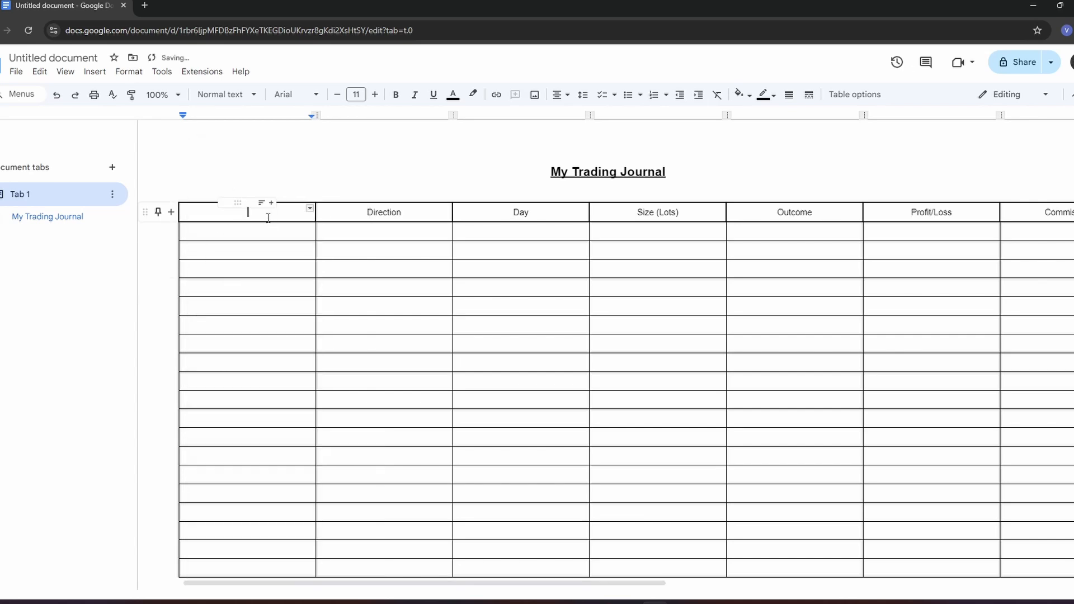
type("Pair")
left_click(264, 230)
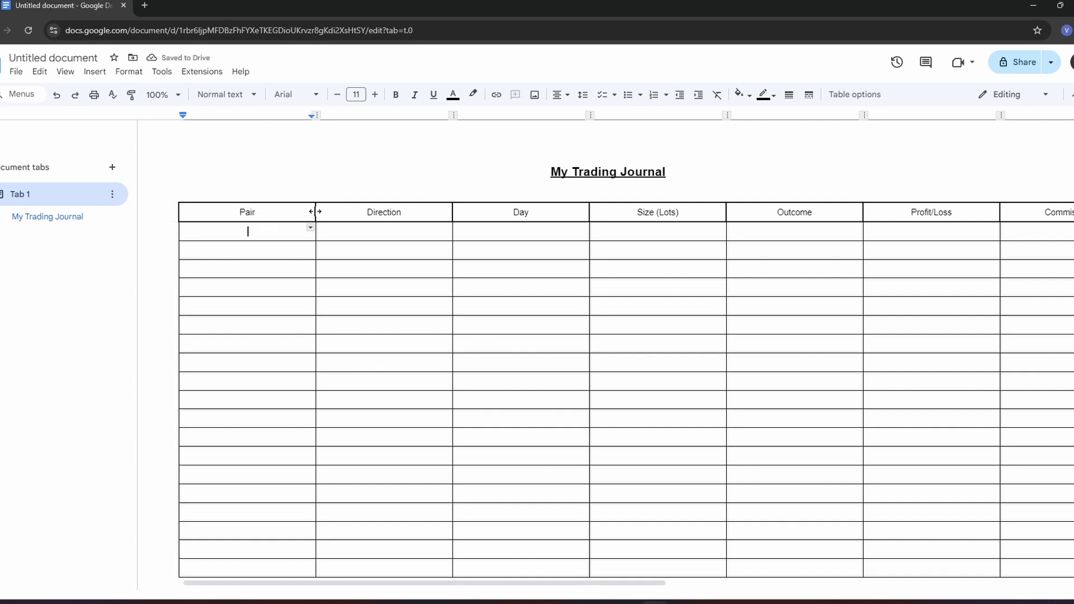
- Narrow the Pair, Direction, Day and Size (Lots) columns to fit closely around their headers
left_click_drag(314, 211, 242, 213)
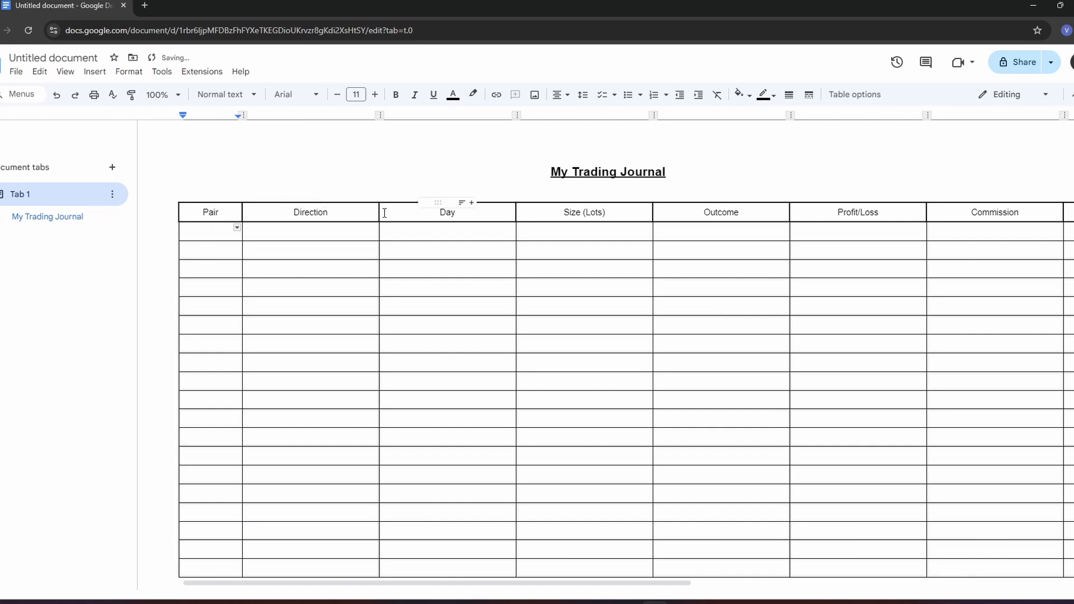
left_click_drag(377, 212, 322, 213)
left_click_drag(459, 212, 403, 211)
left_click_drag(540, 211, 472, 209)
left_click(431, 231)
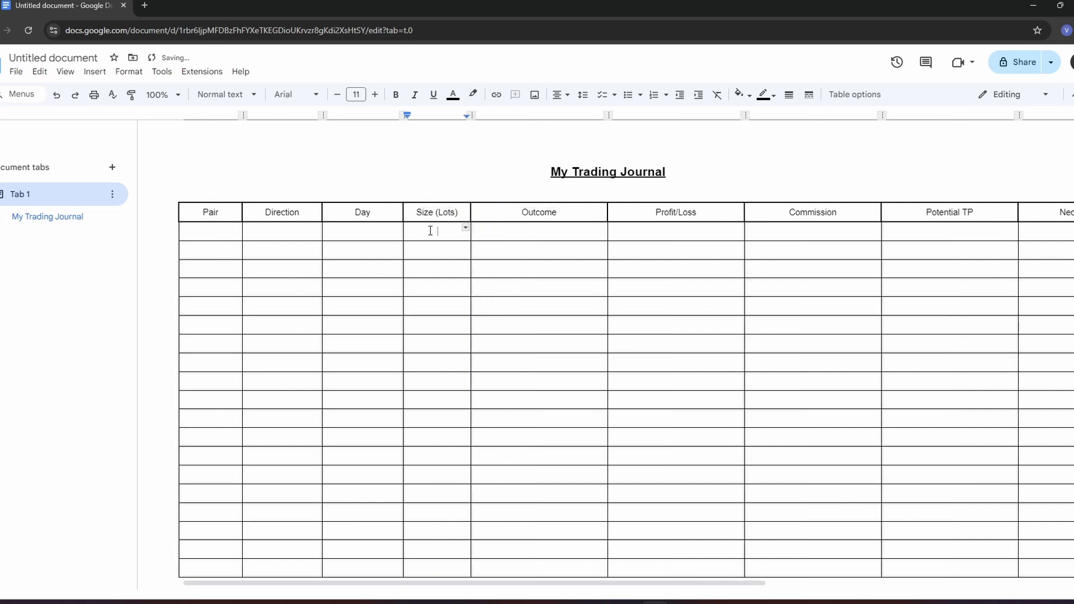
type("1000.000")
key("BackSpace")
key("BackSpace")
key("BackSpace")
key("BackSpace")
key("BackSpace")
key("BackSpace")
key("BackSpace")
key("BackSpace")
- Narrow the Outcome, Profit/Loss, Commission, Potential TP and Necessary SL columns to fit closely around their headers
left_click_drag(608, 219, 556, 211)
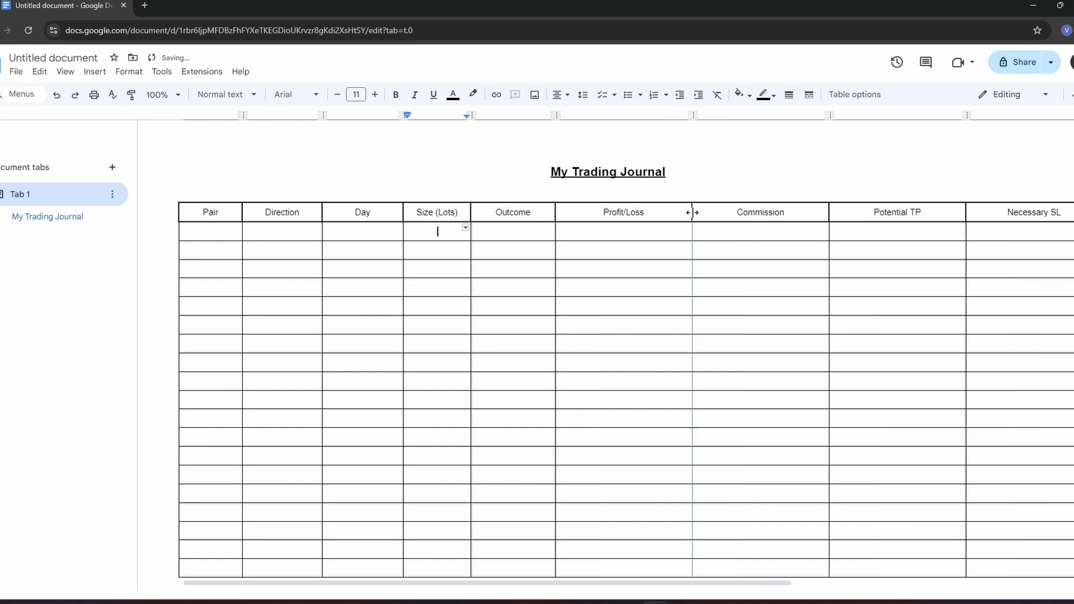
left_click_drag(692, 212, 641, 212)
left_click_drag(775, 209, 719, 211)
left_click_drag(854, 211, 802, 212)
left_click_drag(938, 212, 881, 208)
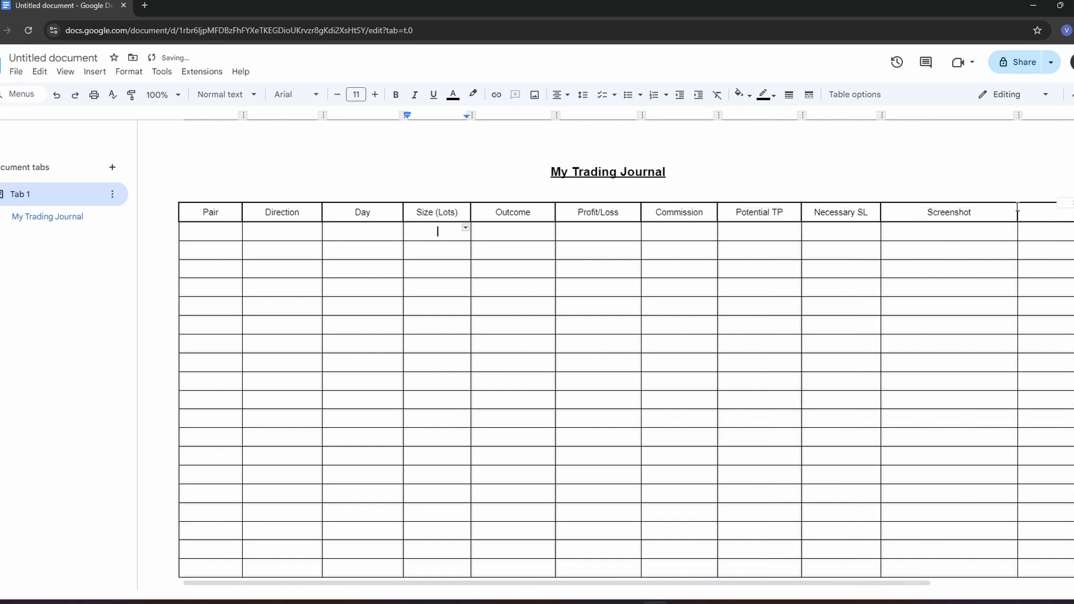
scroll(845, 248, "right", 3)
scroll(853, 250, "right", 1)
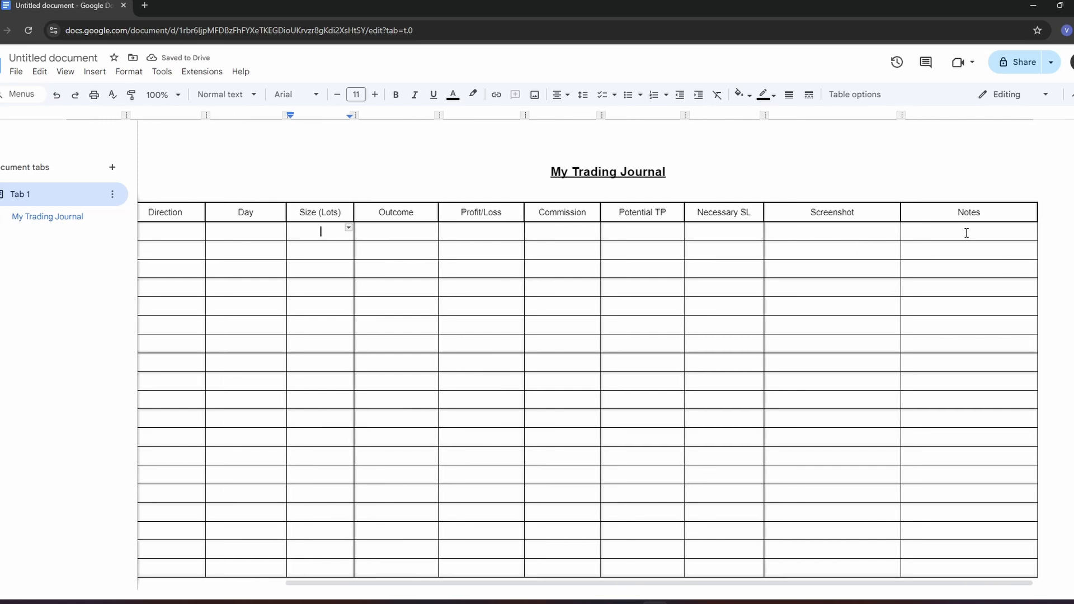
scroll(560, 260, "left", 5)
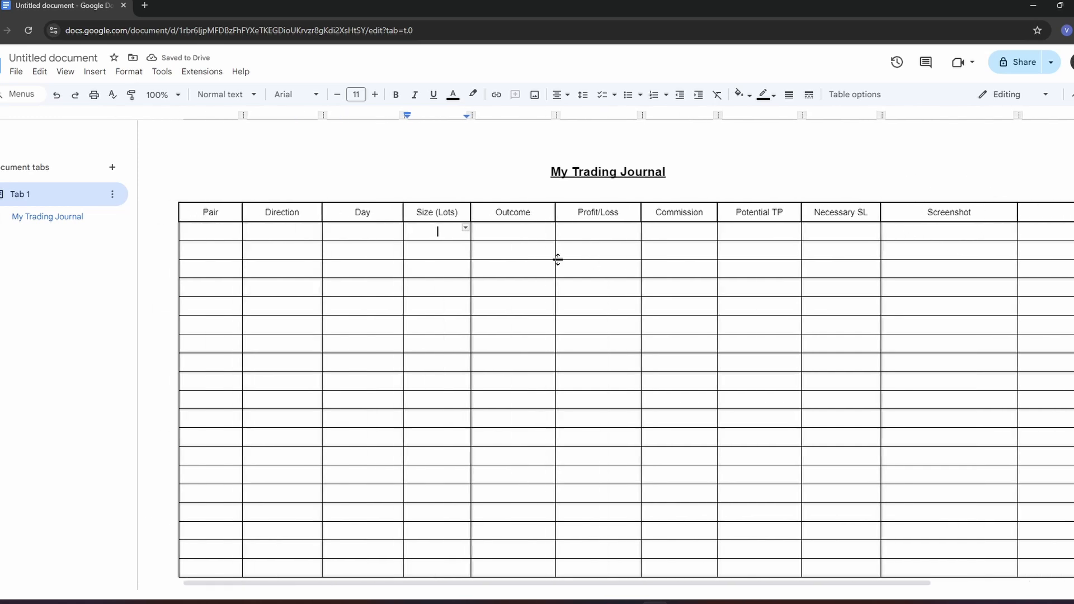
- Insert a new dropdown in the first cell under the Pair header and name its template "Trading Pair"
left_click(211, 232)
left_click(94, 72)
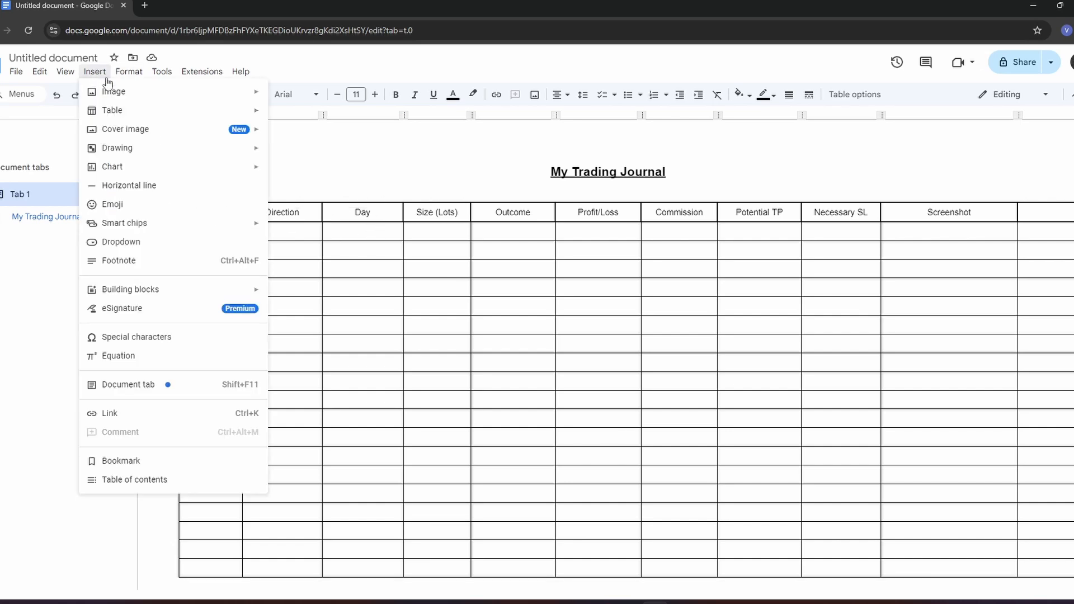
left_click(110, 242)
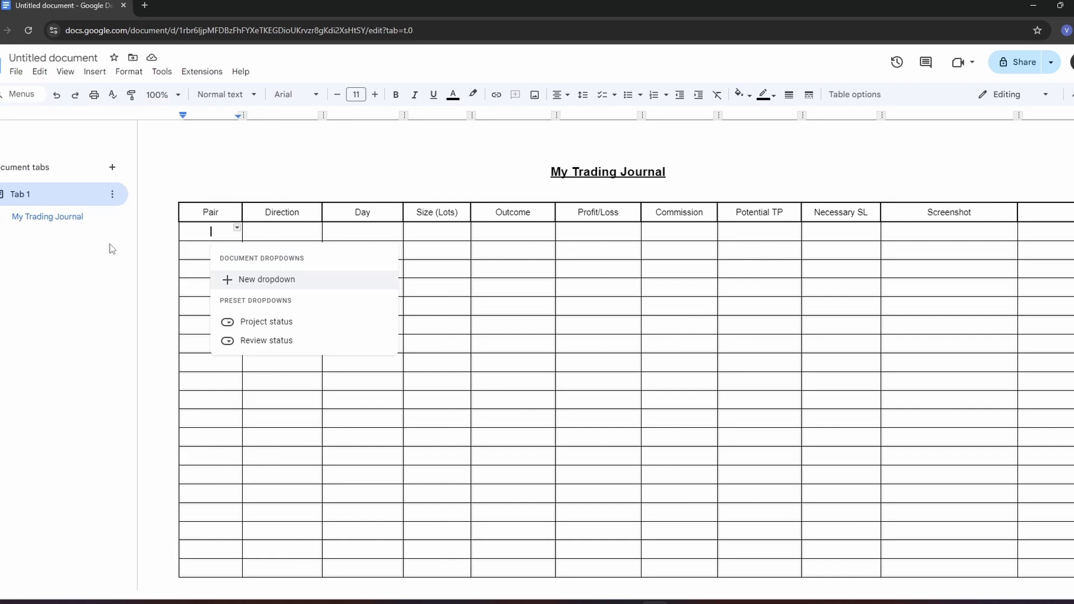
left_click(249, 280)
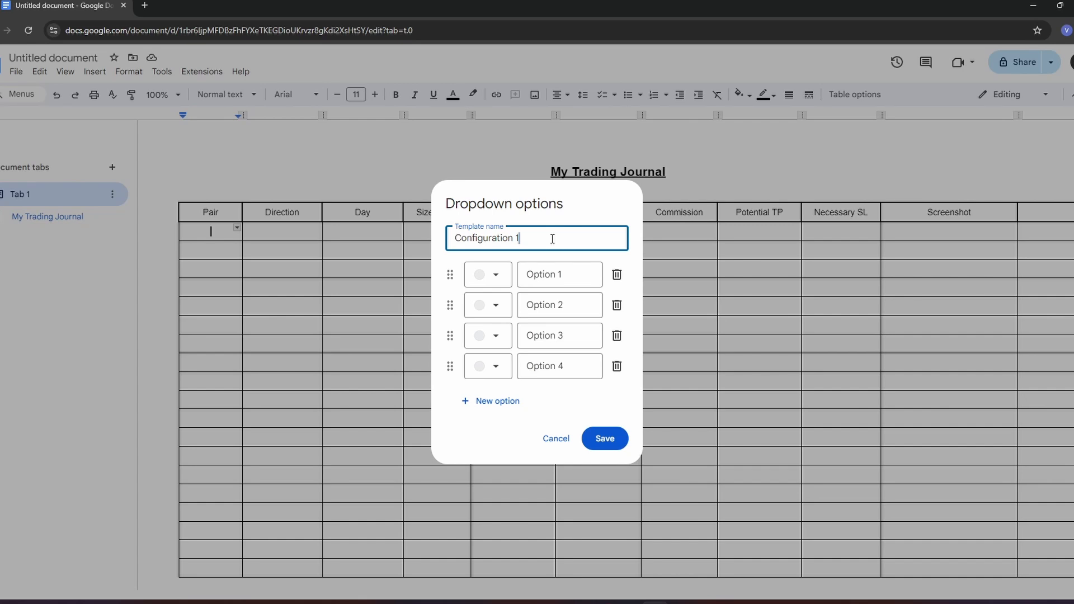
key("BackSpace")
key("BackSpace")
key("BackSpace")
key("BackSpace")
key("BackSpace")
key("BackSpace")
key("BackSpace")
key("BackSpace")
key("BackSpace")
key("BackSpace")
key("BackSpace")
key("BackSpace")
key("BackSpace")
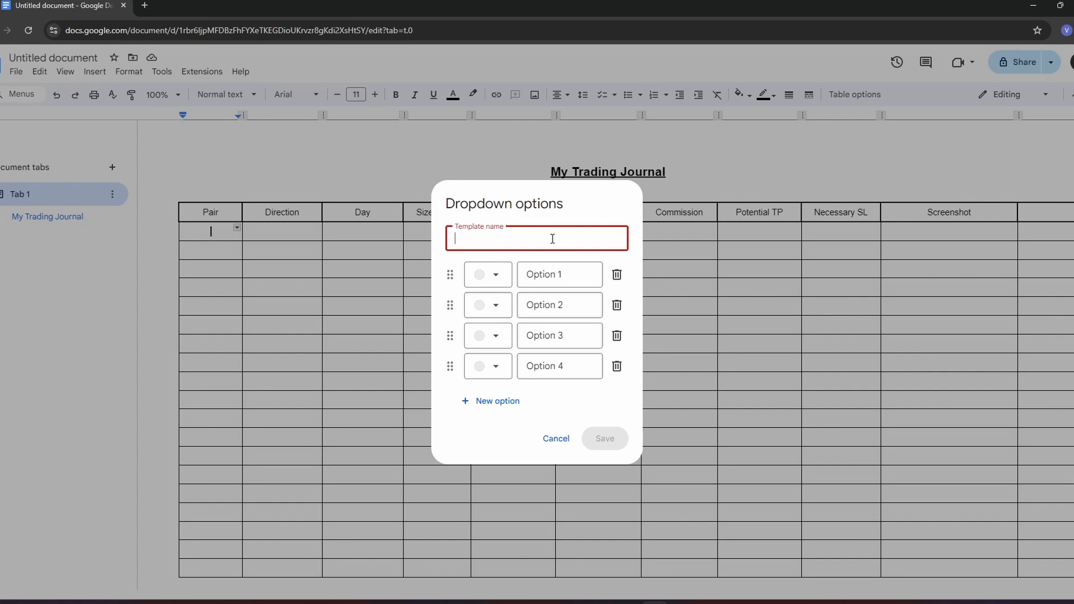
type("Trading Pair")
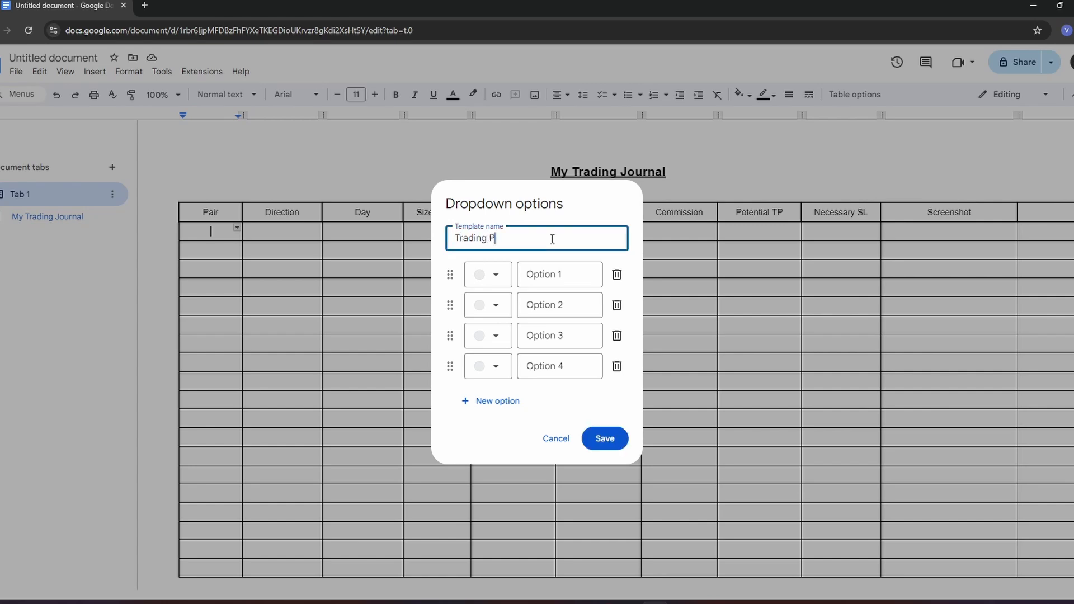
- Rename the first two dropdown options to "GBP/USD" and "XAU/USD"
left_click(569, 277)
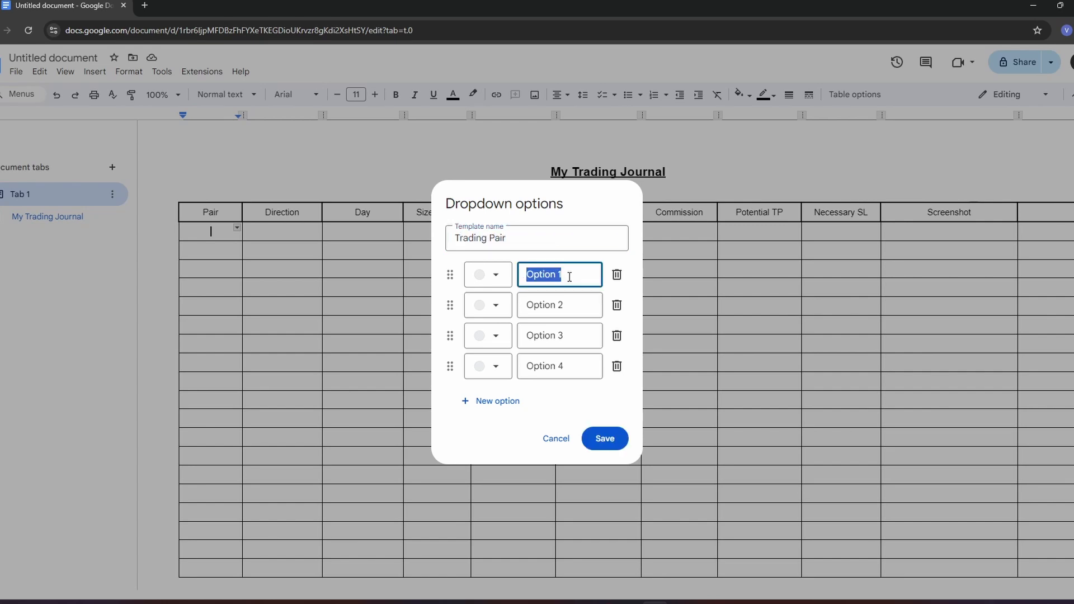
type("GBP/USD")
double_click(545, 306)
key("BackSpace")
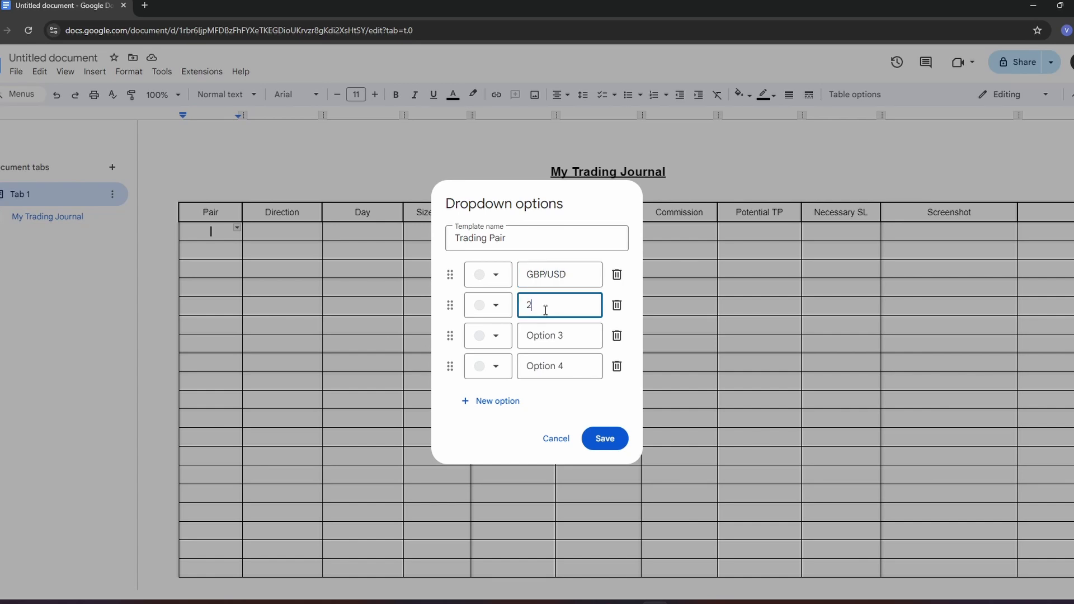
key("Delete")
key("Delete")
type("Gold")
type("/XAUUSD")
mouse_move(549, 305)
left_mouse_down()
mouse_move(509, 305)
mouse_move(538, 307)
left_mouse_up()
key("BackSpace")
type("/")
- Rename the third dropdown option to "EUR/USD" and move it above XAU/USD
left_click(577, 337)
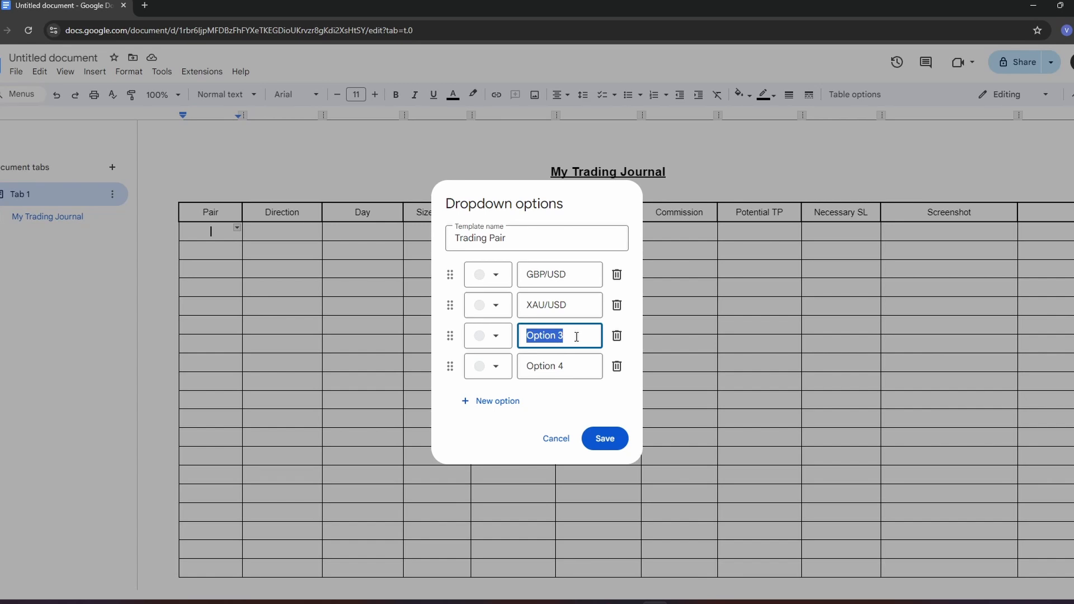
key("BackSpace")
type("EUR/USD")
left_click_drag(450, 337, 447, 305)
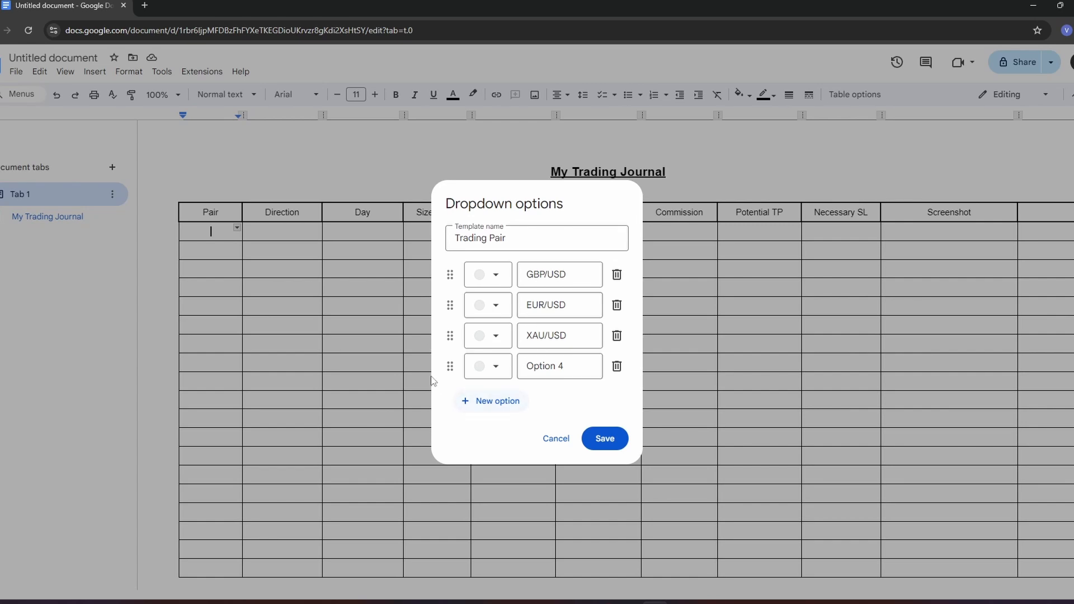
- Rename the fourth dropdown option to "NAS100"
left_click(559, 367)
key("BackSpace")
key("BackSpace")
key("BackSpace")
key("BackSpace")
key("BackSpace")
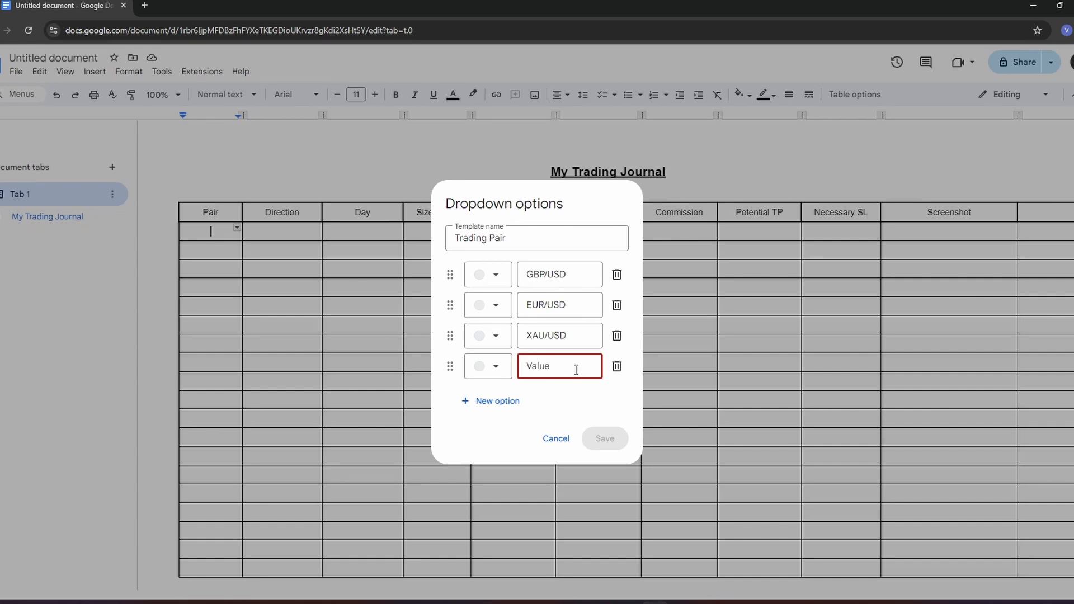
type("NAS100")
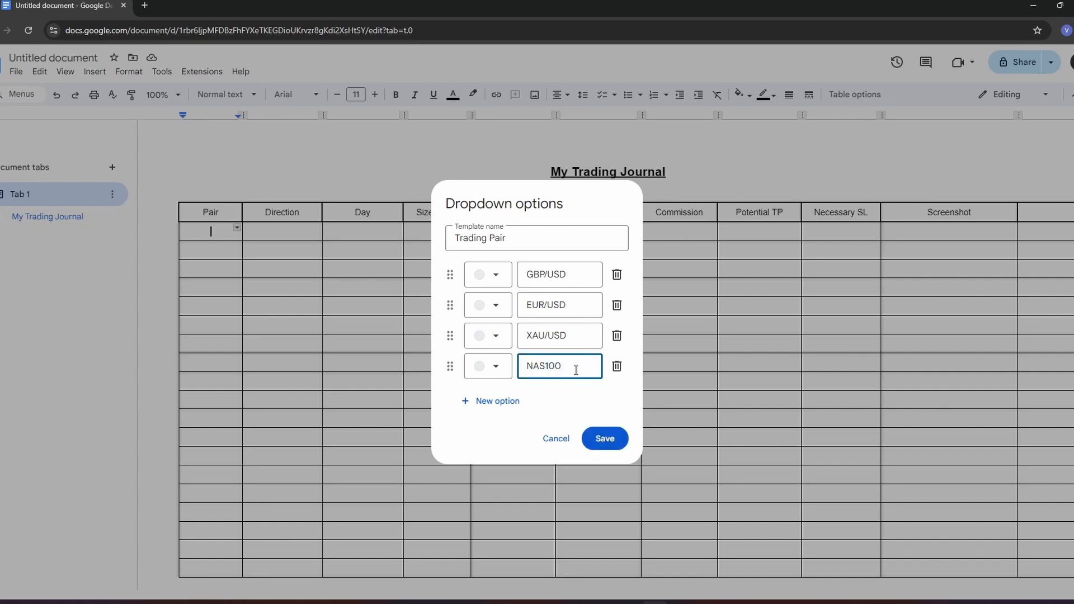
- Set the option background colors to dark red for NAS100, dark blue for EUR/USD and light orange for GBP/USD
left_click(495, 368)
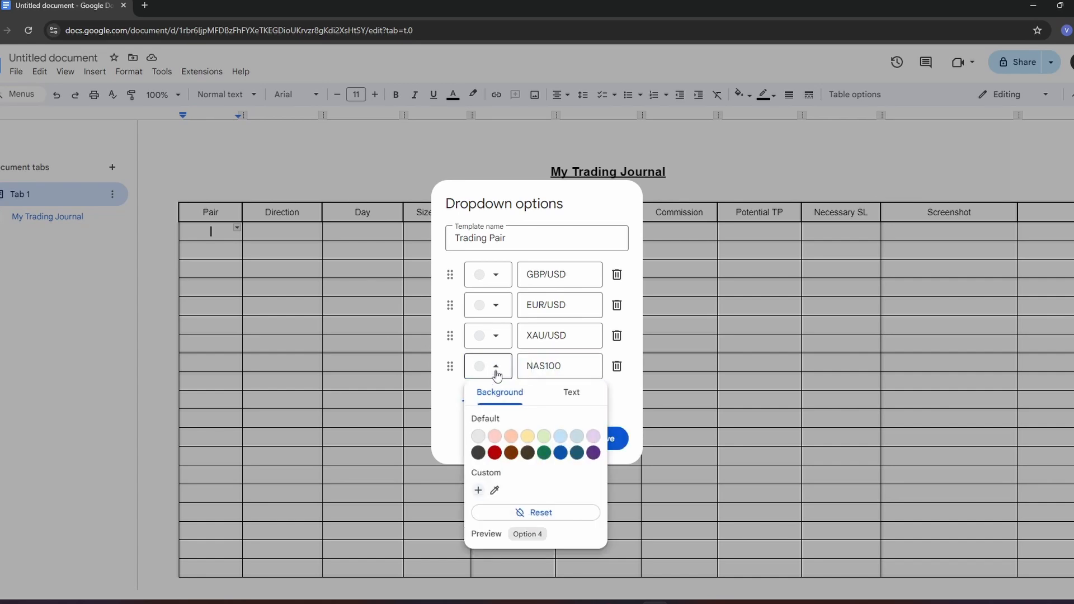
left_click(478, 437)
left_click(496, 366)
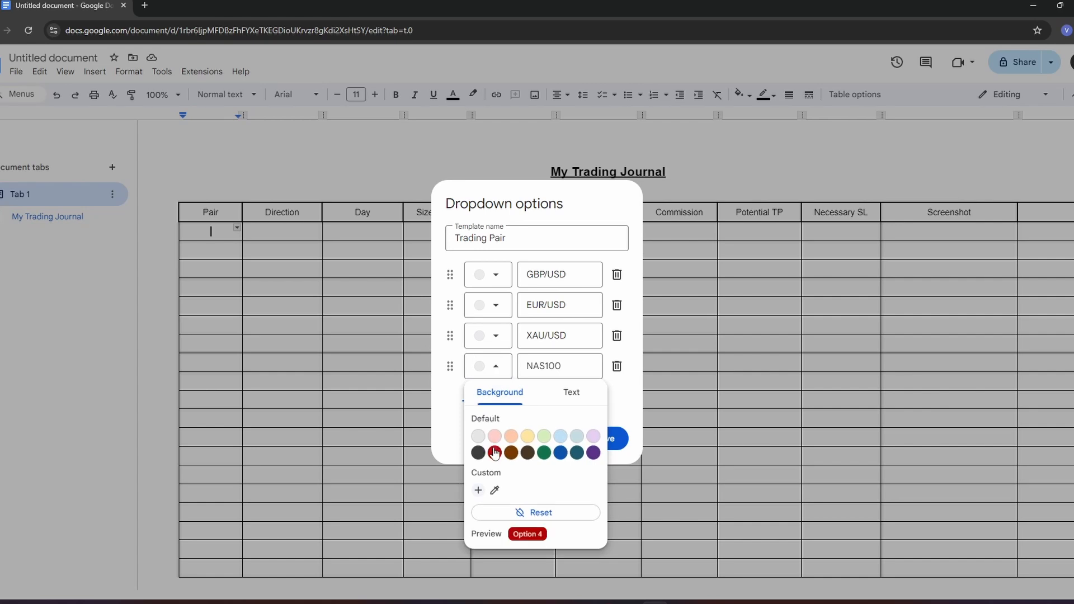
left_click(495, 305)
left_click(561, 391)
left_click(493, 274)
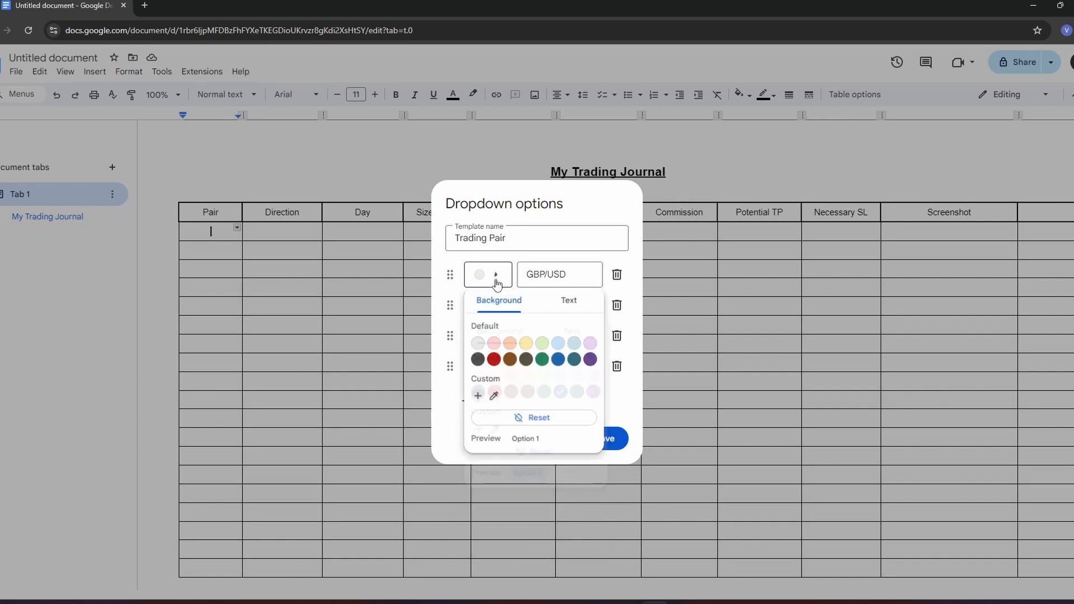
left_click(511, 344)
left_click(530, 259)
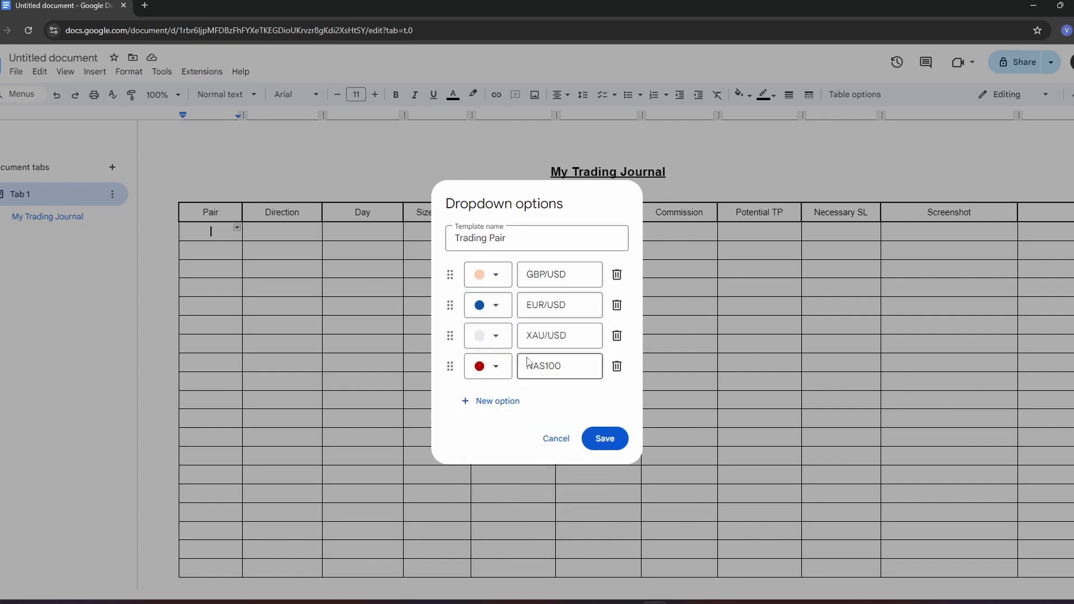
- Delete the XAU/USD option and save the Trading Pair dropdown
left_click(617, 336)
left_click(605, 423)
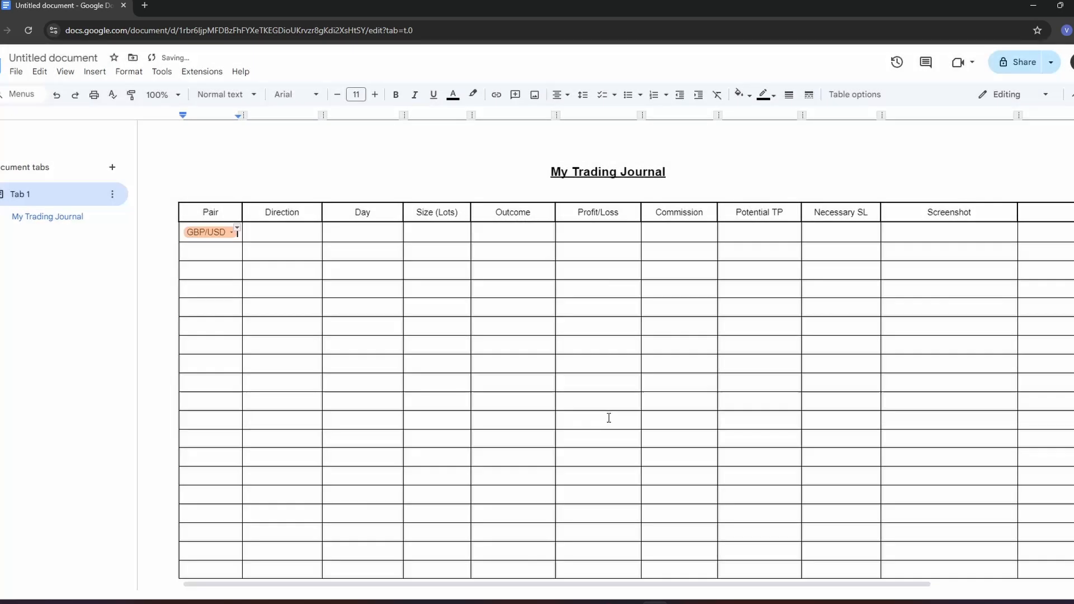
- Try out the first row's Pair dropdown by switching it to EUR/USD and back to GBP/USD
right_click(212, 234)
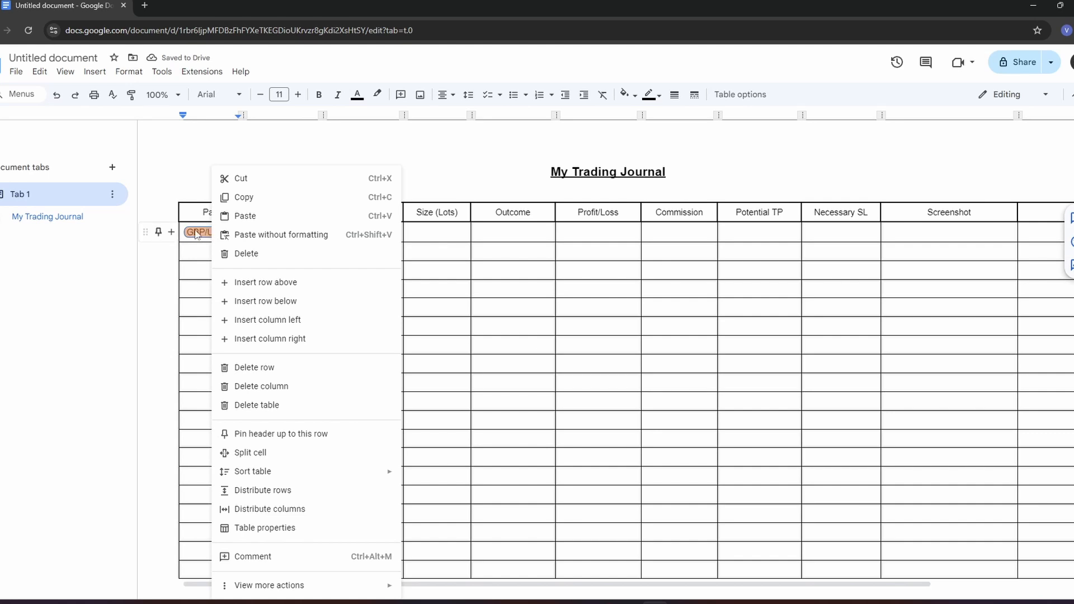
left_click(200, 233)
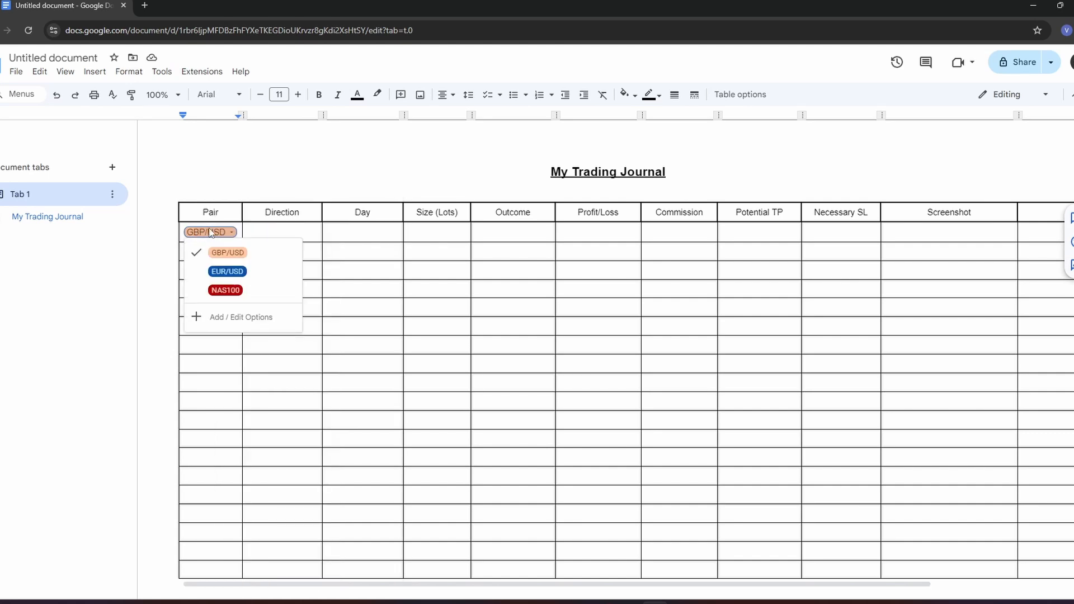
left_click(219, 272)
left_click(213, 234)
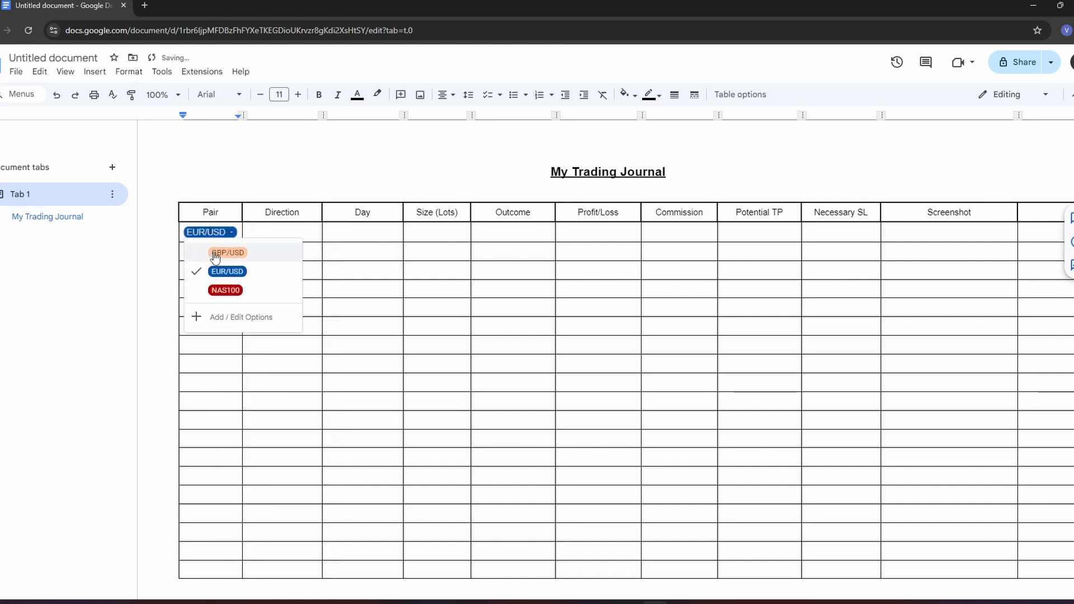
left_click(215, 254)
- Copy the GBP/USD dropdown and paste it into all the remaining cells of the Pair column
right_click(212, 235)
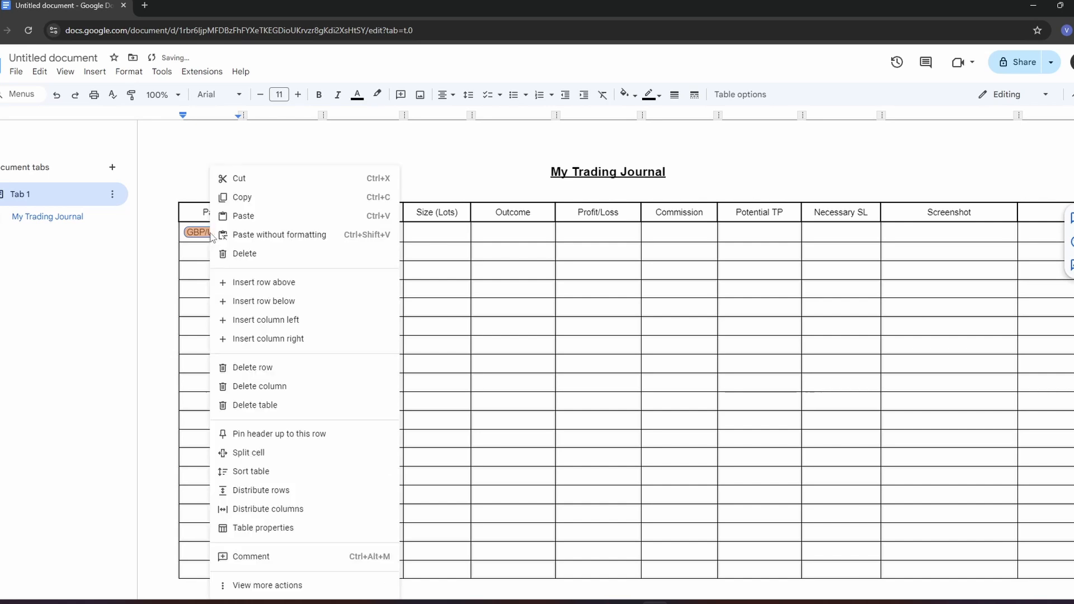
left_click(253, 201)
left_click_drag(206, 252, 206, 454)
scroll(208, 335, "down", 2)
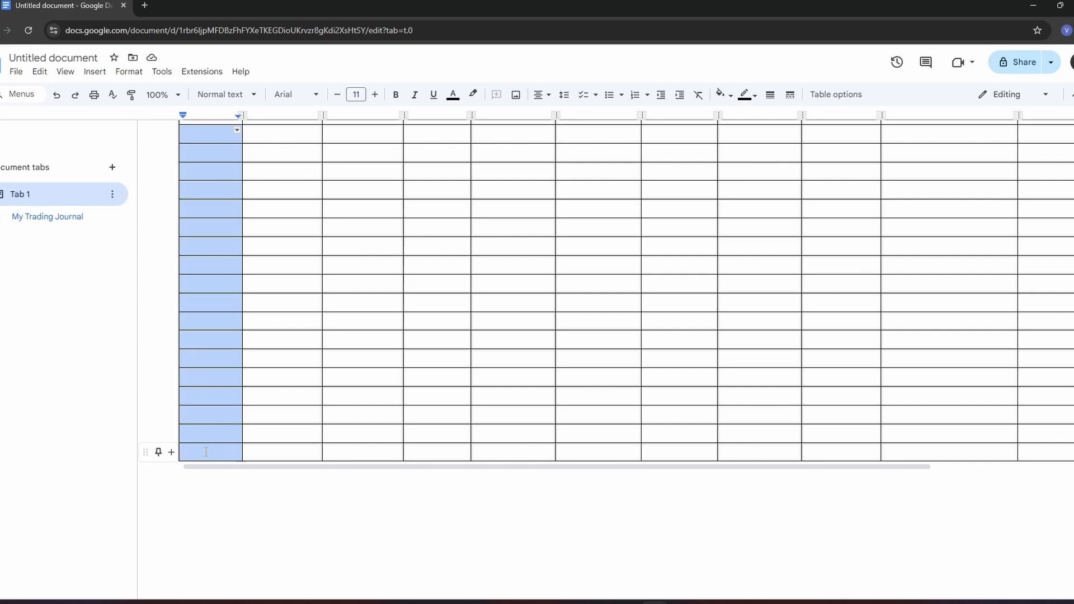
key("ctrl+v")
scroll(205, 233, "up", 3)
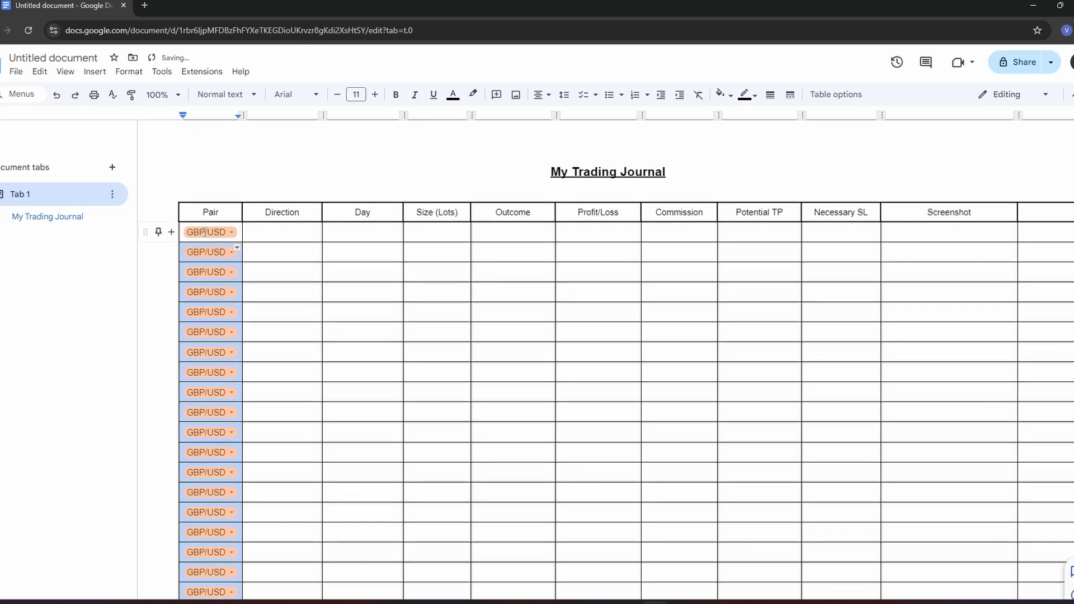
left_click(282, 233)
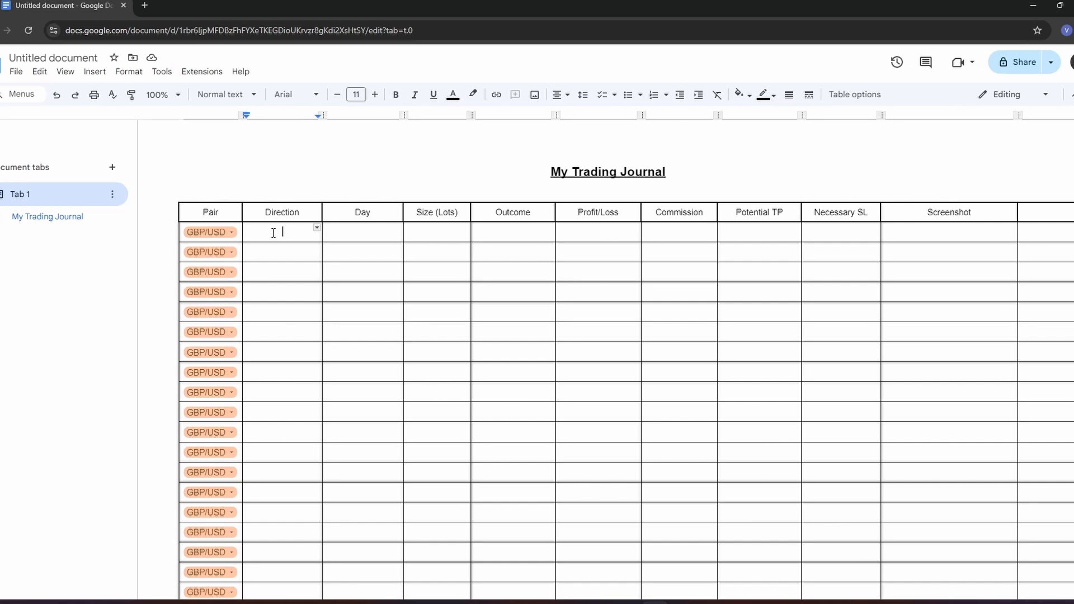
type("Bullis")
key("BackSpace")
key("BackSpace")
key("BackSpace")
type("earish")
key("BackSpace")
key("BackSpace")
key("BackSpace")
key("BackSpace")
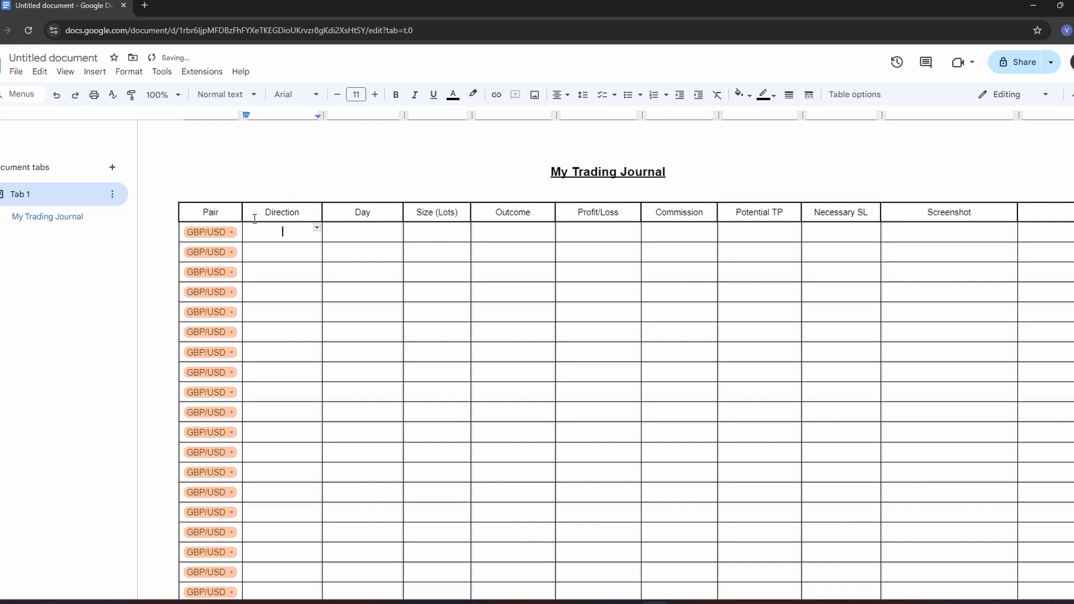
- Insert a new dropdown in the first cell under the Direction header and name its template "Trade Direction"
left_click(92, 75)
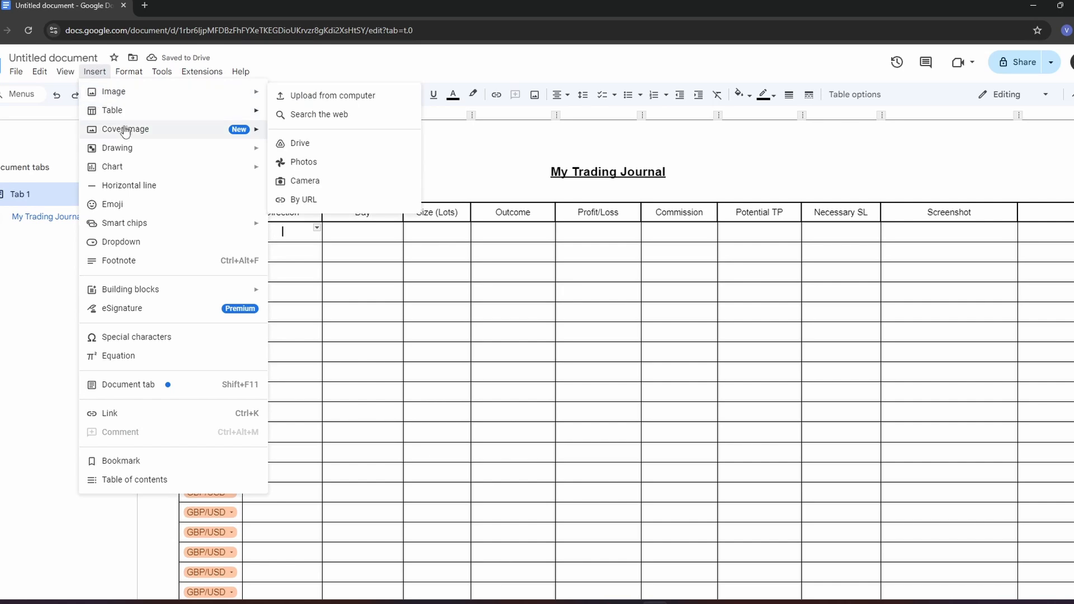
left_click(118, 243)
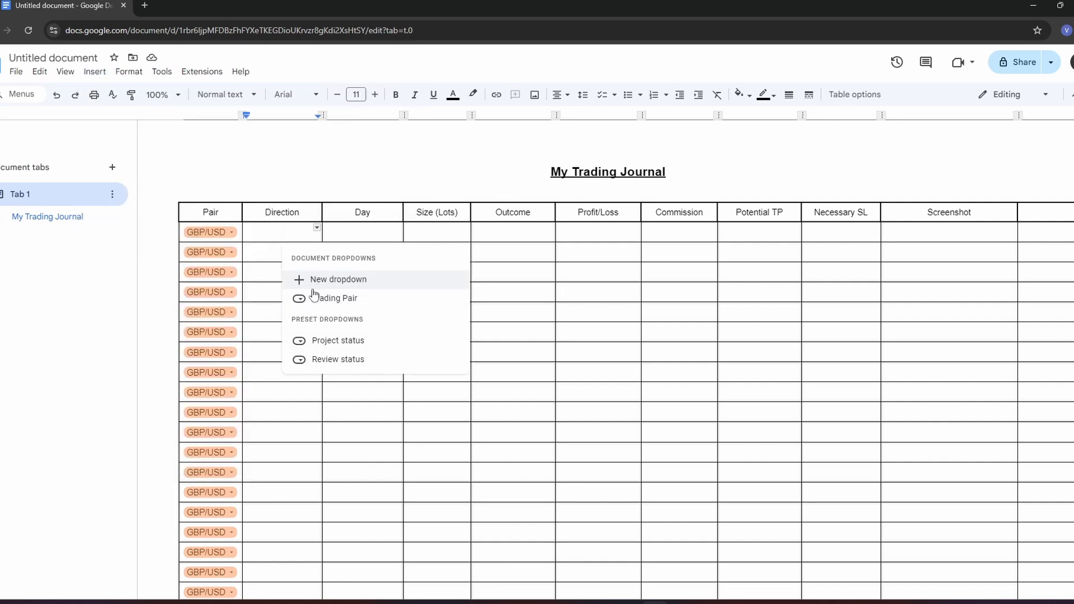
left_click(338, 281)
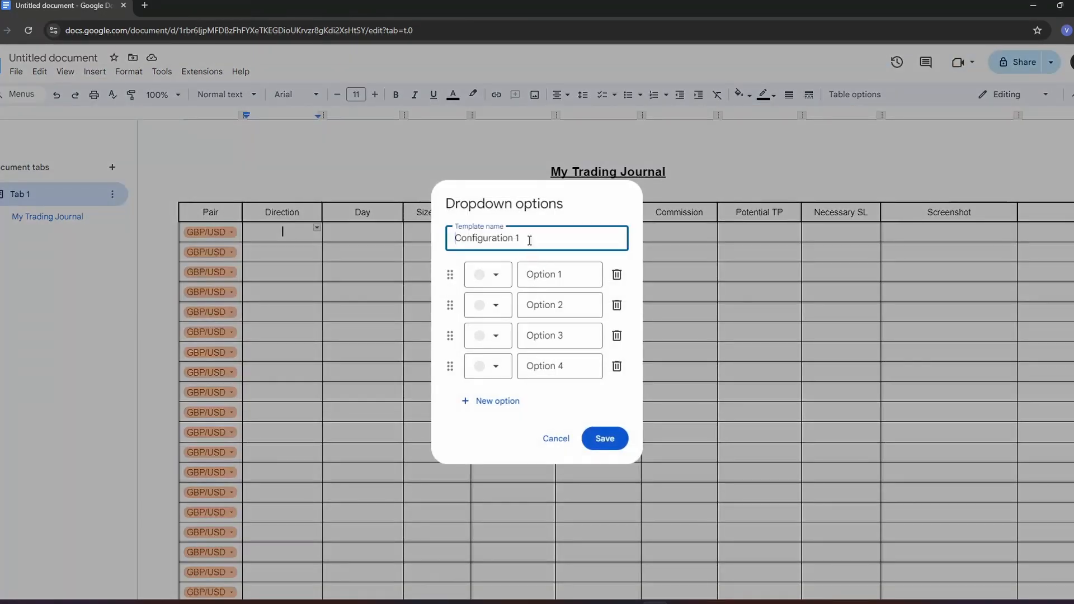
left_click_drag(529, 240, 440, 240)
type("Trade Direction")
- Delete the last two options of the Trade Direction dropdown and add one new option, leaving three
left_click(617, 336)
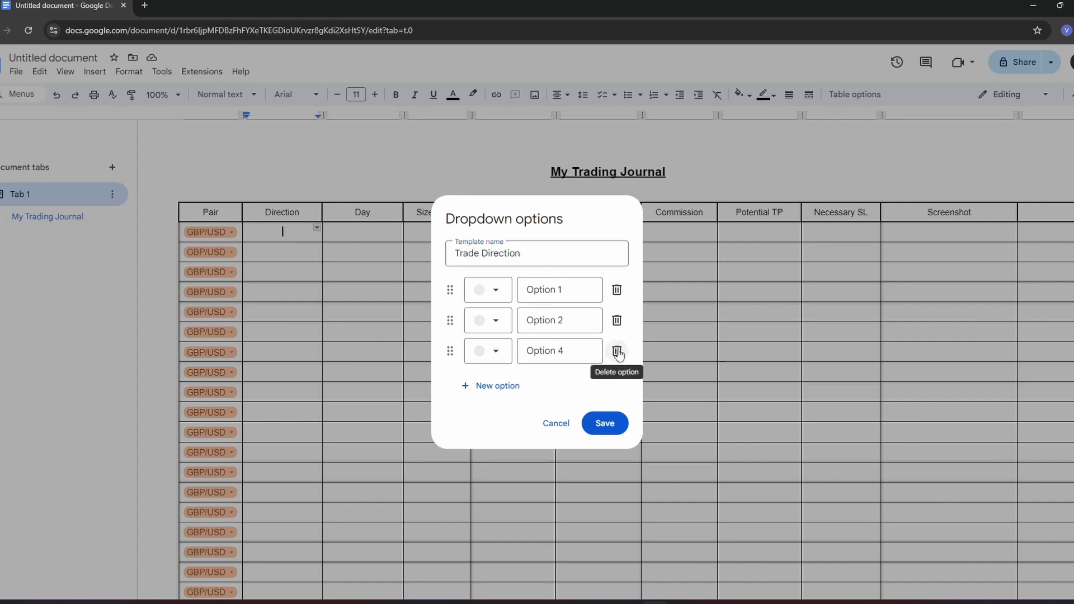
left_click(617, 336)
triple_click(558, 304)
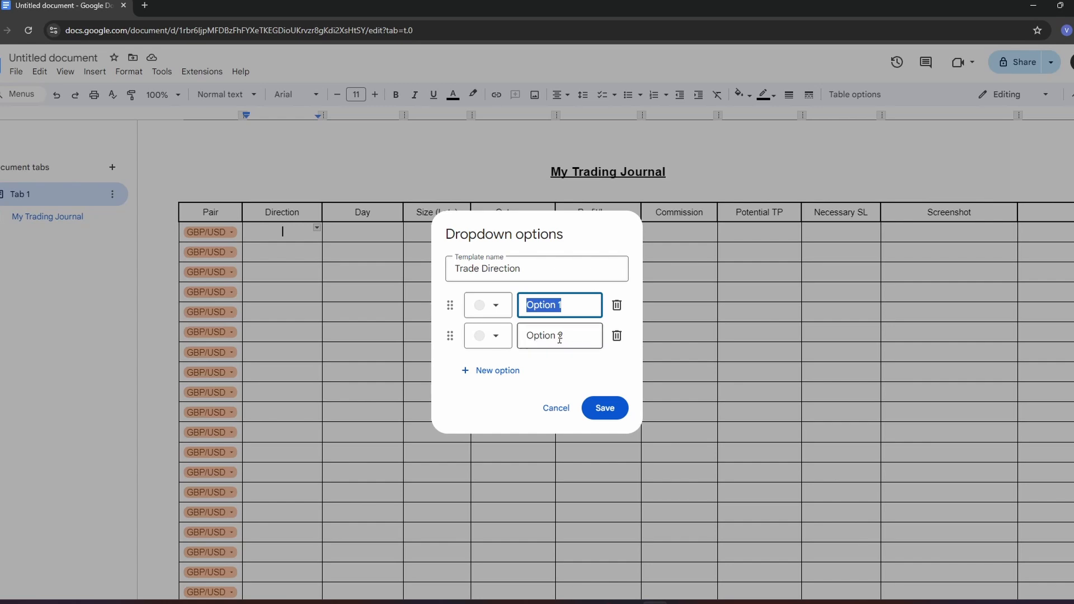
left_click(474, 371)
- Name the three Trade Direction options "Blank", "Bullish" and "Bearish"
left_click(570, 292)
triple_click(570, 292)
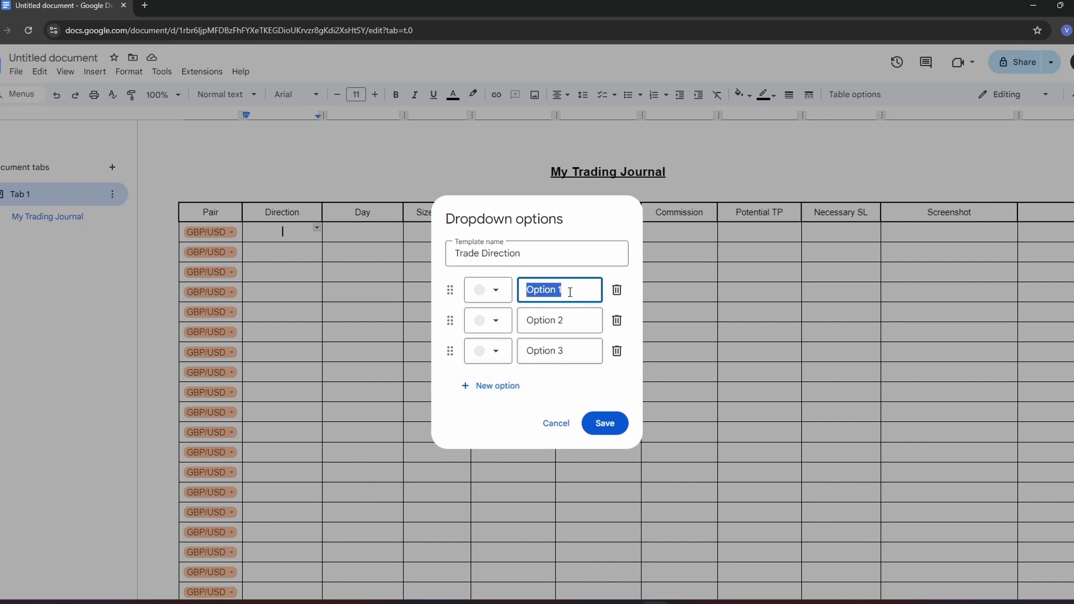
type("Blank")
left_click(574, 323)
triple_click(573, 323)
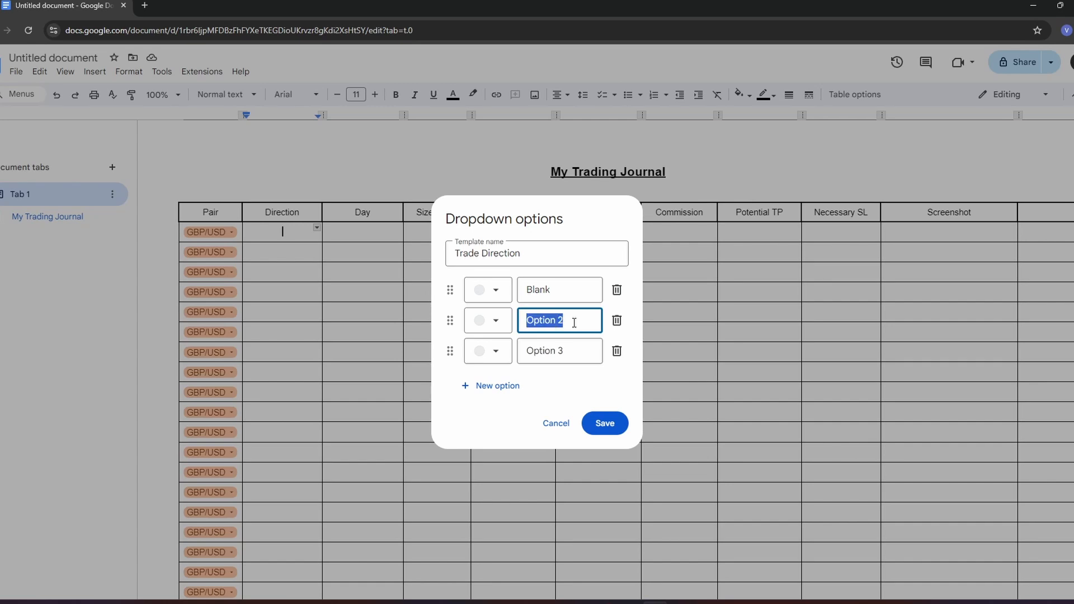
type("Bullish")
triple_click(569, 350)
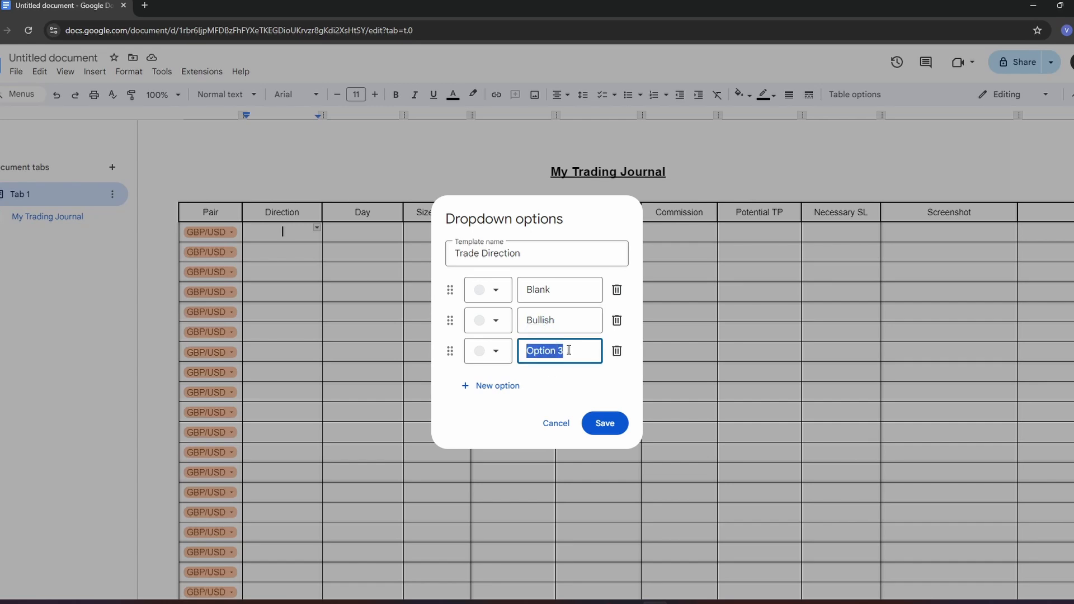
type("Bearish")
- Give the Bearish option a dark red background and the Bullish option a dark green one, and save the Trade Direction dropdown
left_click(488, 350)
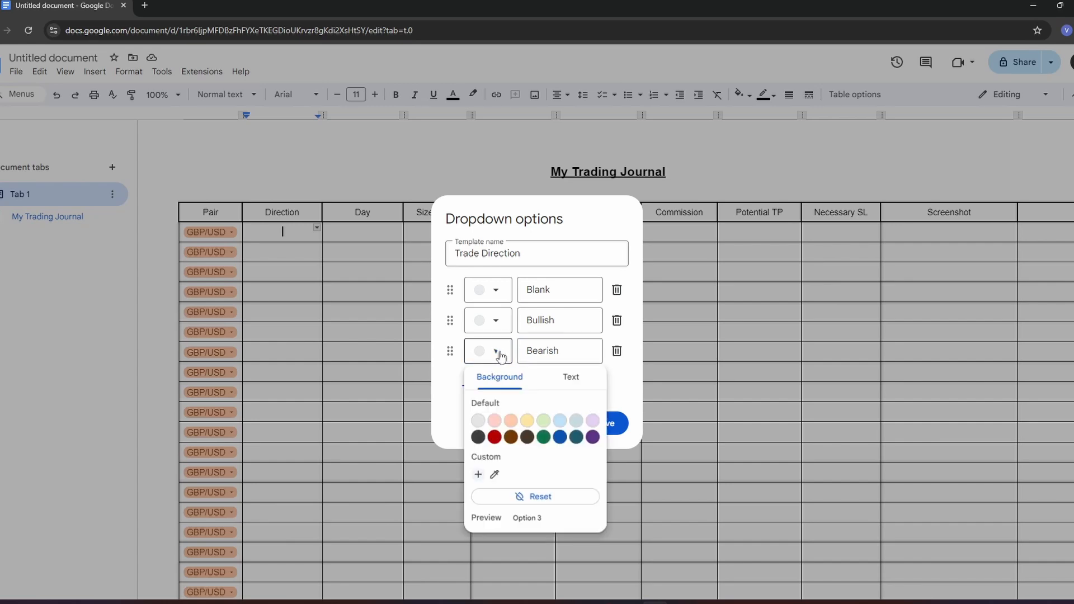
left_click(495, 438)
left_click(482, 320)
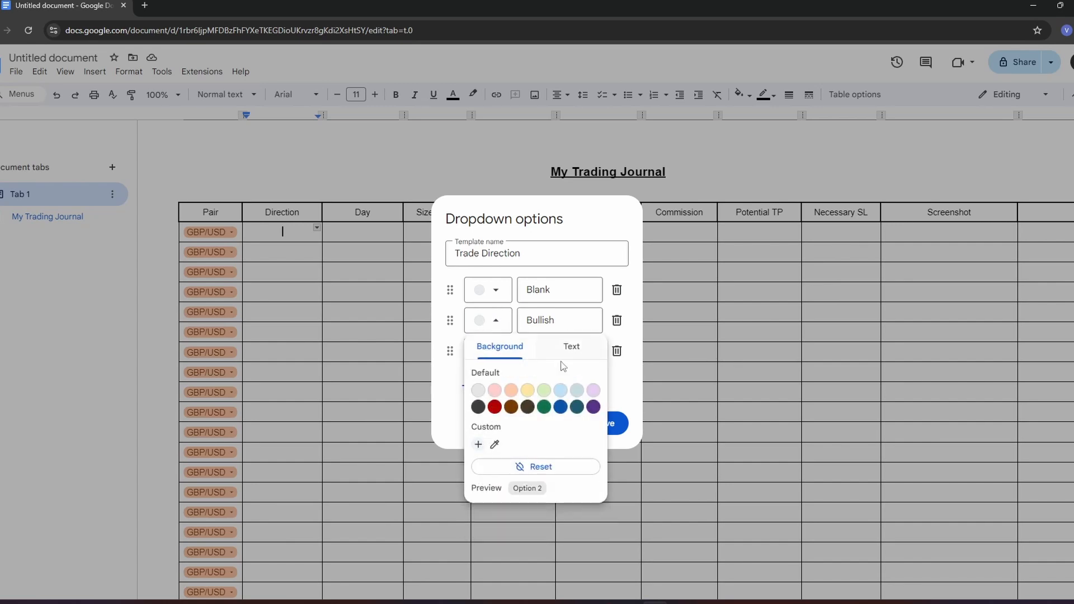
left_click(544, 407)
left_click(478, 445)
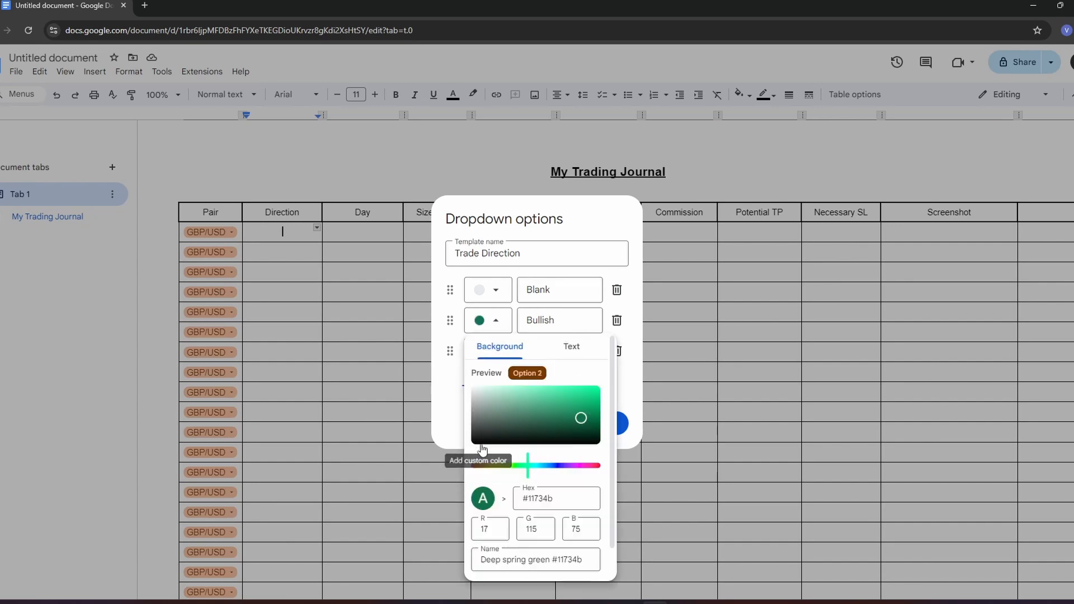
left_click(598, 260)
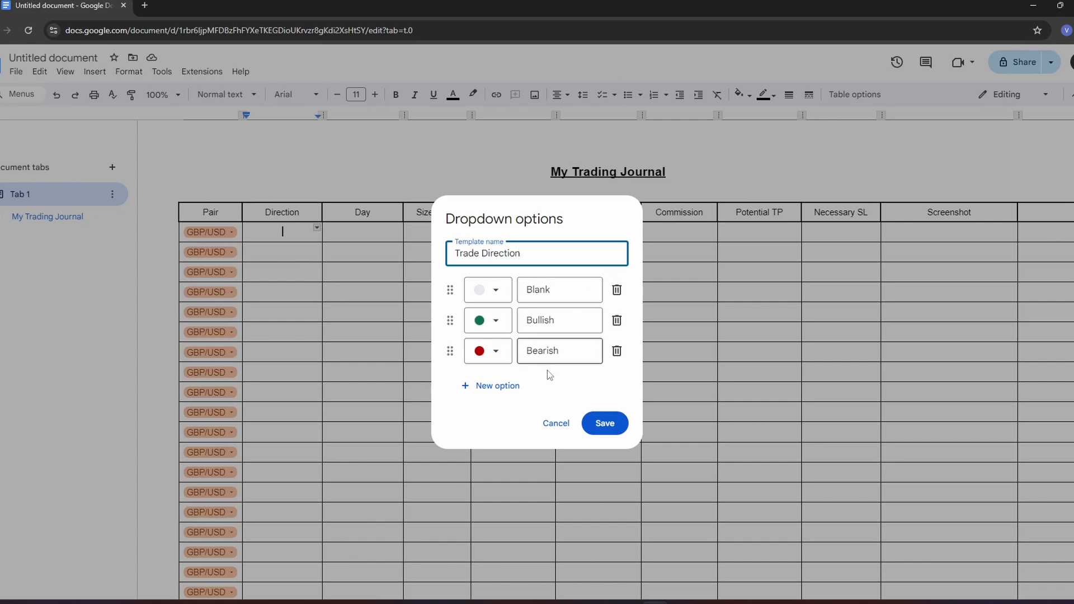
left_click(573, 347)
left_click(569, 322)
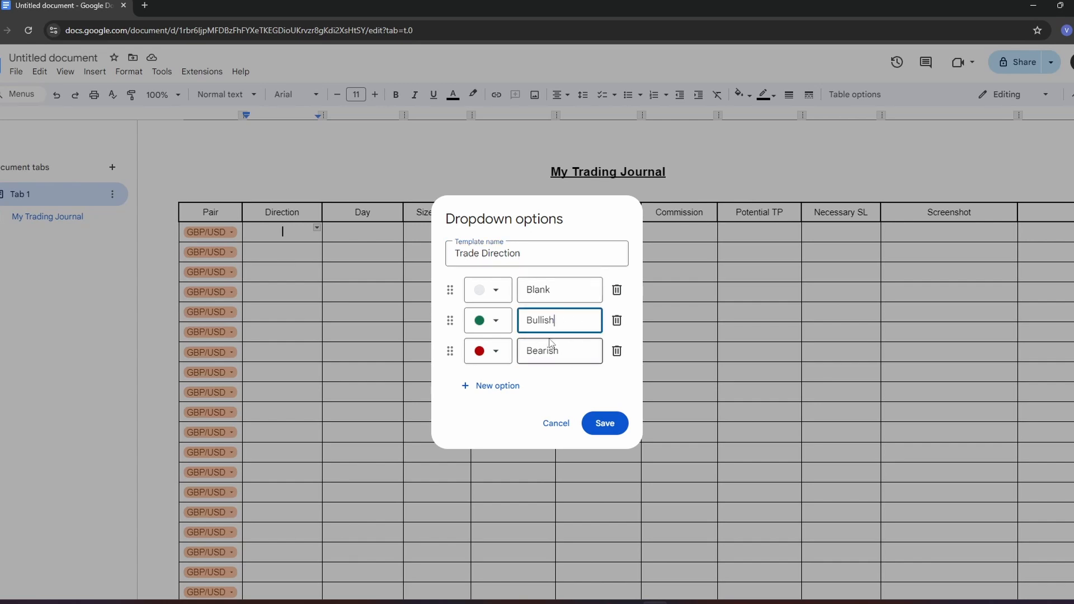
left_click(605, 424)
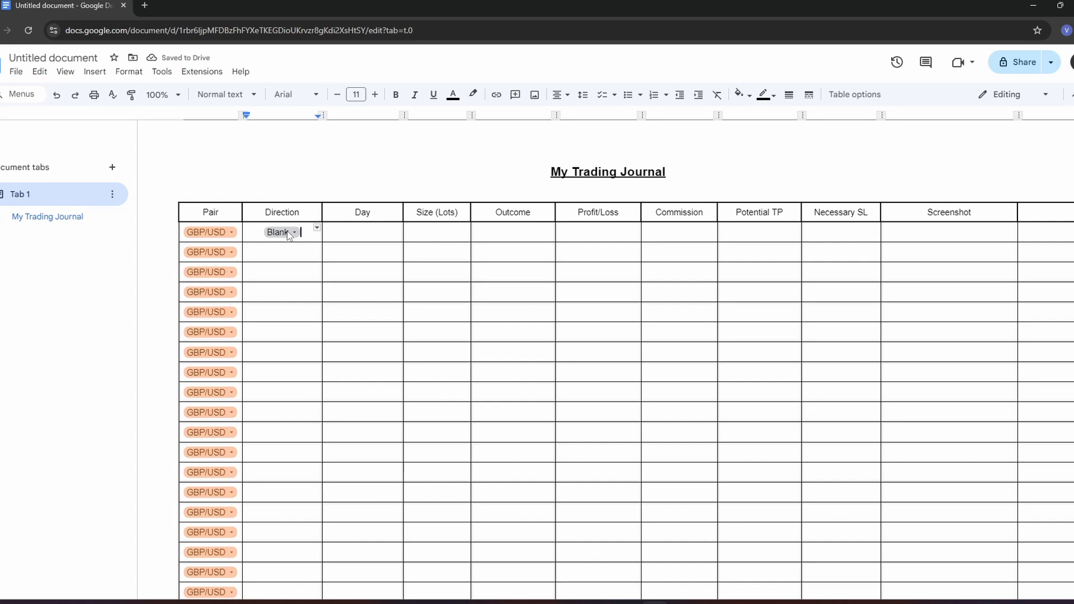
- Copy the Blank direction dropdown and paste it into all the remaining cells of the Direction column
right_click(284, 232)
left_click(318, 199)
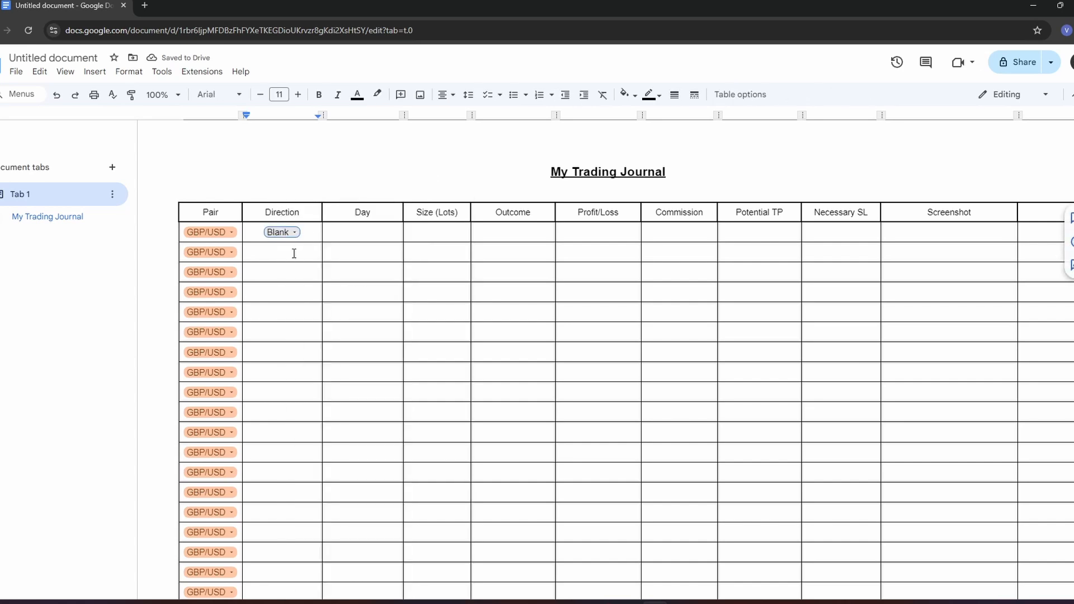
scroll(275, 331, "down", 2)
left_click_drag(294, 253, 287, 417)
scroll(275, 331, "down", 2)
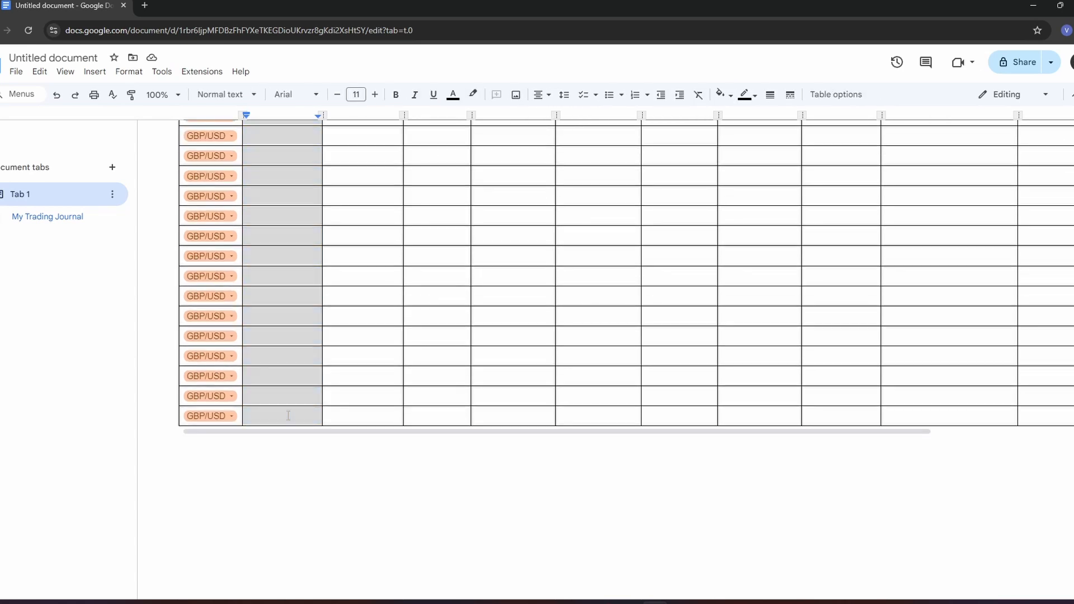
right_click(287, 416)
left_click(321, 245)
scroll(305, 312, "up", 2)
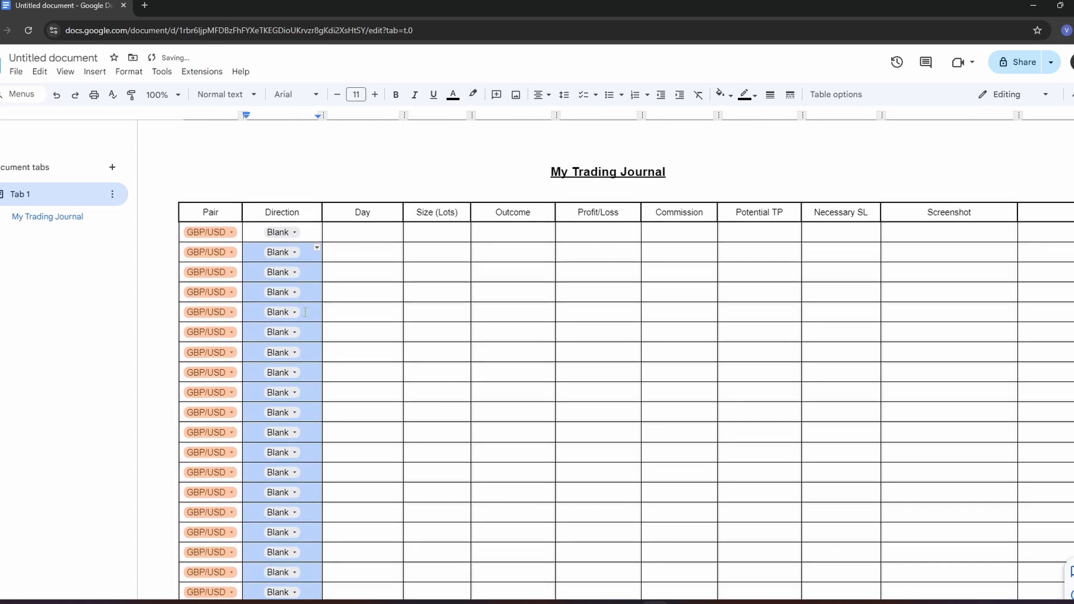
- Check the available options of the Direction dropdowns in several rows of the table
left_click(292, 252)
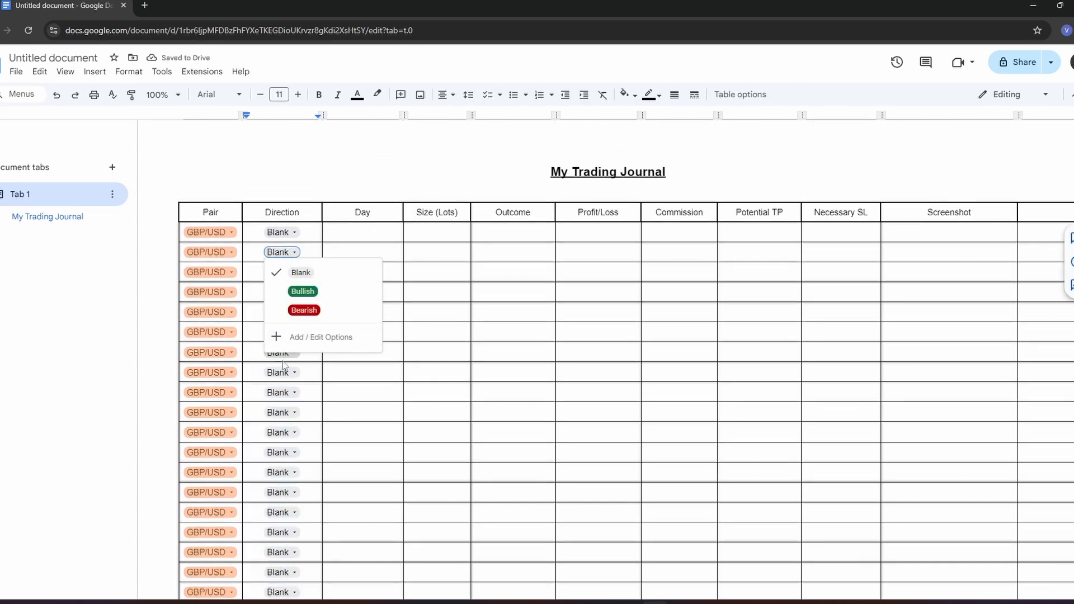
left_click(284, 393)
scroll(285, 401, "down", 3)
left_click(283, 395)
left_click(283, 316)
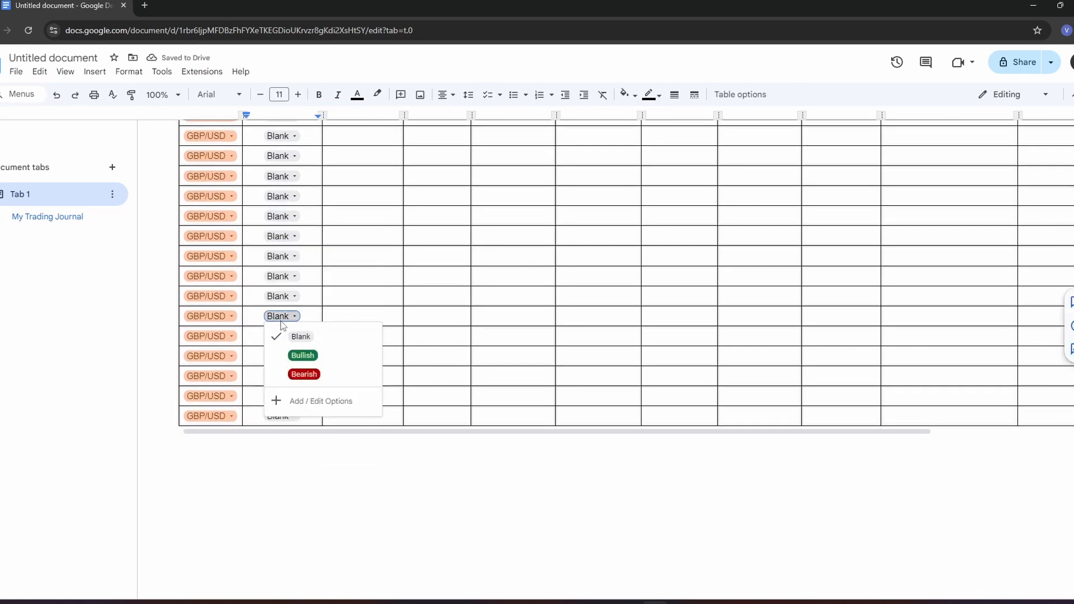
scroll(369, 261, "up", 3)
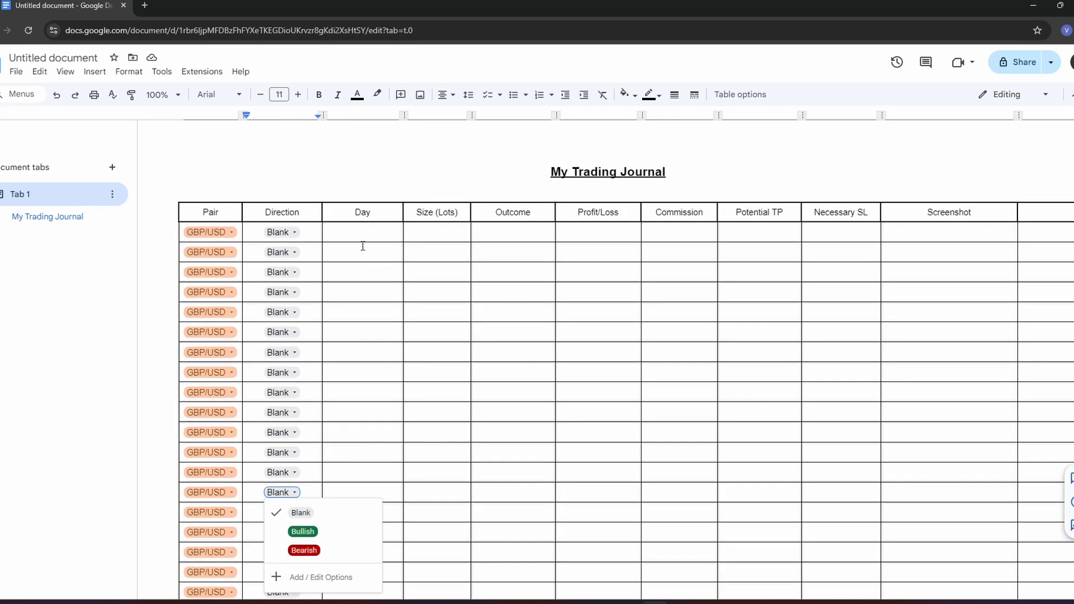
- Insert a new dropdown in the first cell under the Day header and name its template "Trading Day"
left_click(363, 230)
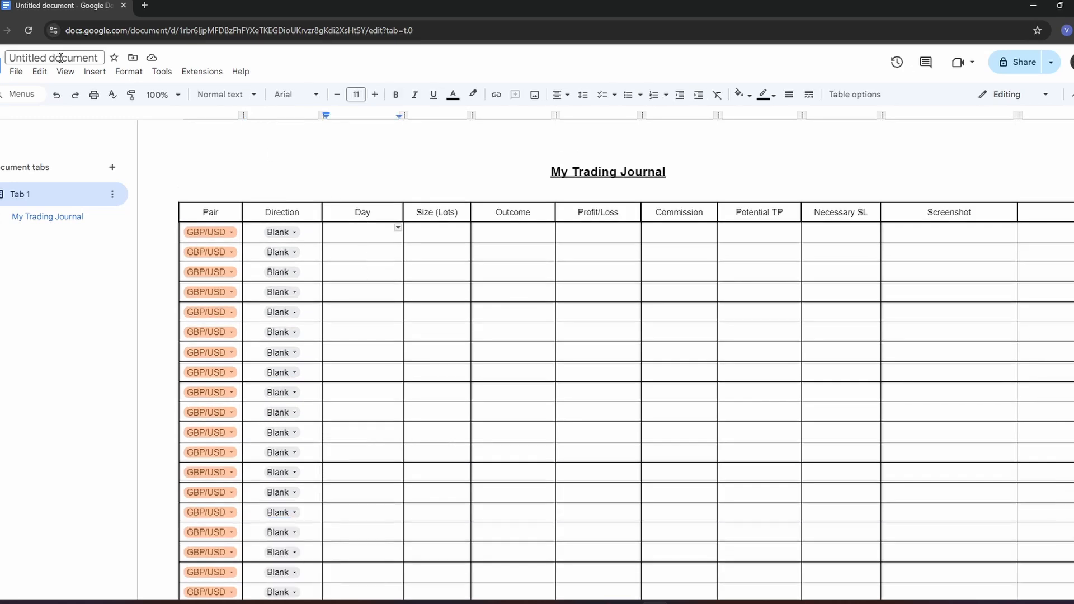
left_click(68, 72)
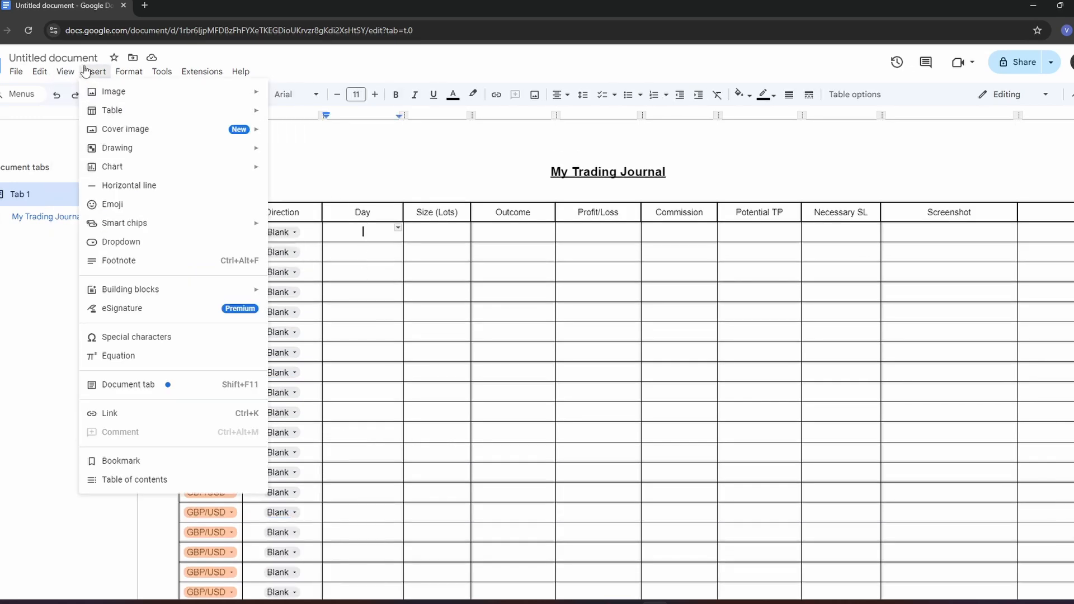
mouse_move(101, 74)
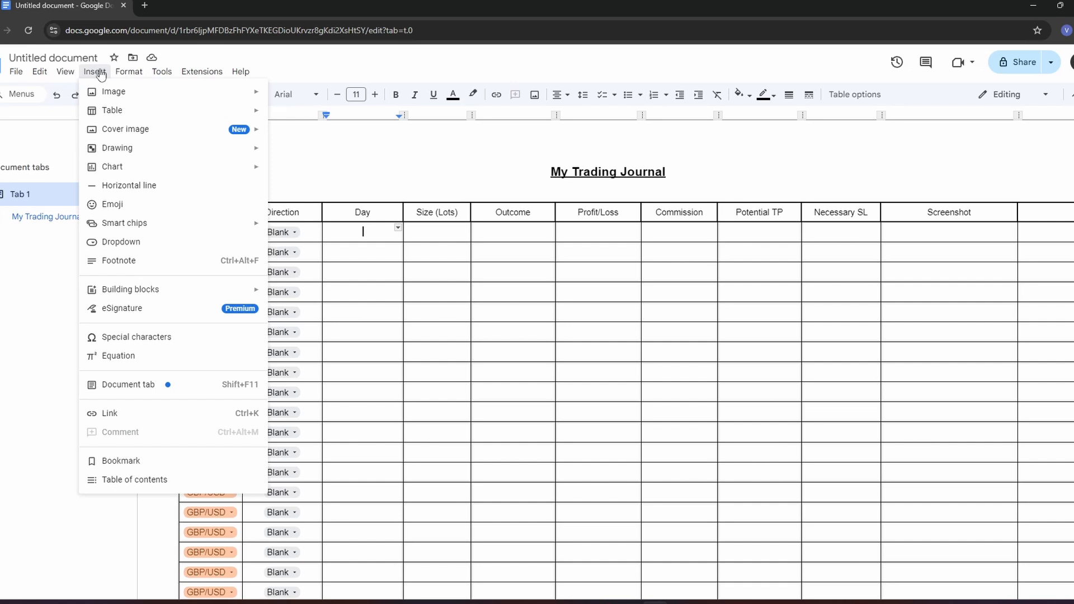
left_click(112, 242)
left_click(414, 281)
triple_click(524, 238)
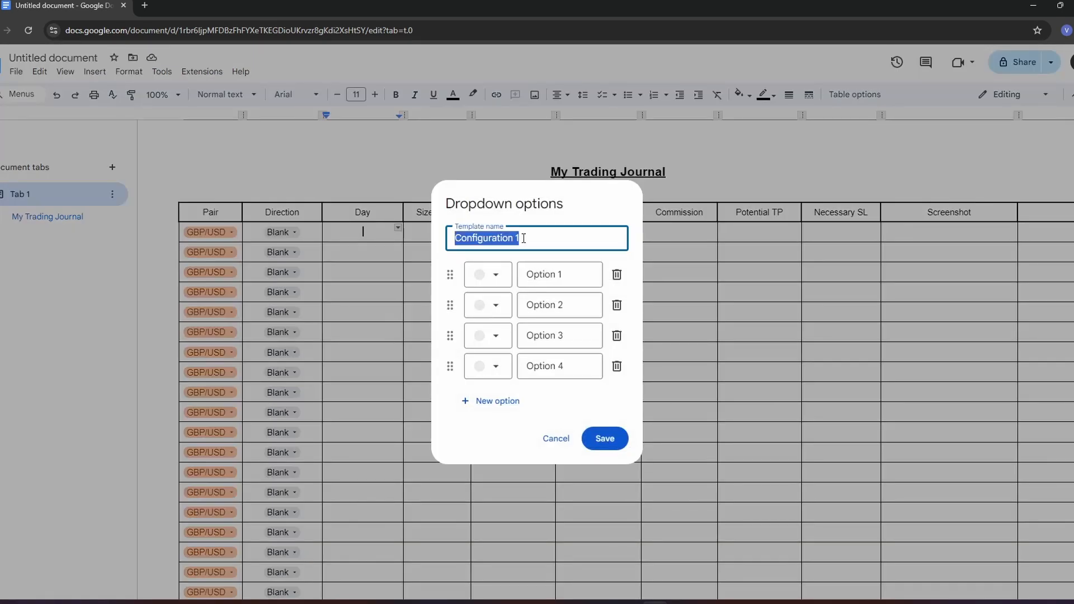
type("Da")
key("BackSpace")
key("BackSpace")
type("Trading Day")
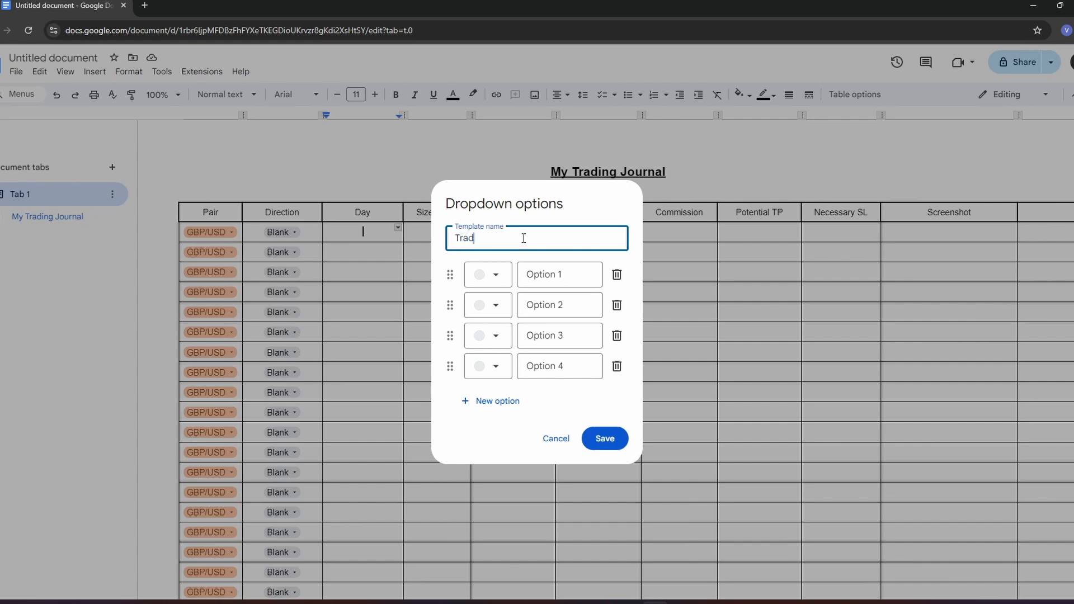
- Add four more options to the Trading Day dropdown, making eight
left_click(474, 401)
left_click(475, 421)
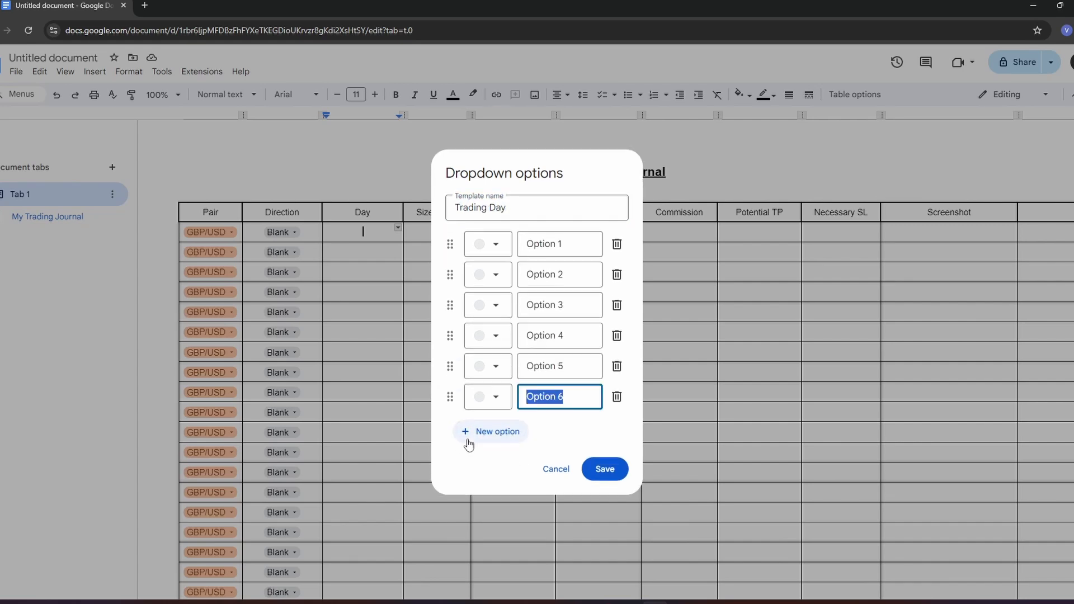
left_click(474, 435)
left_click(472, 449)
- Name the first three Trading Day options "Blank", "Monday" and "Tue"
left_click(569, 213)
key("ctrl+a")
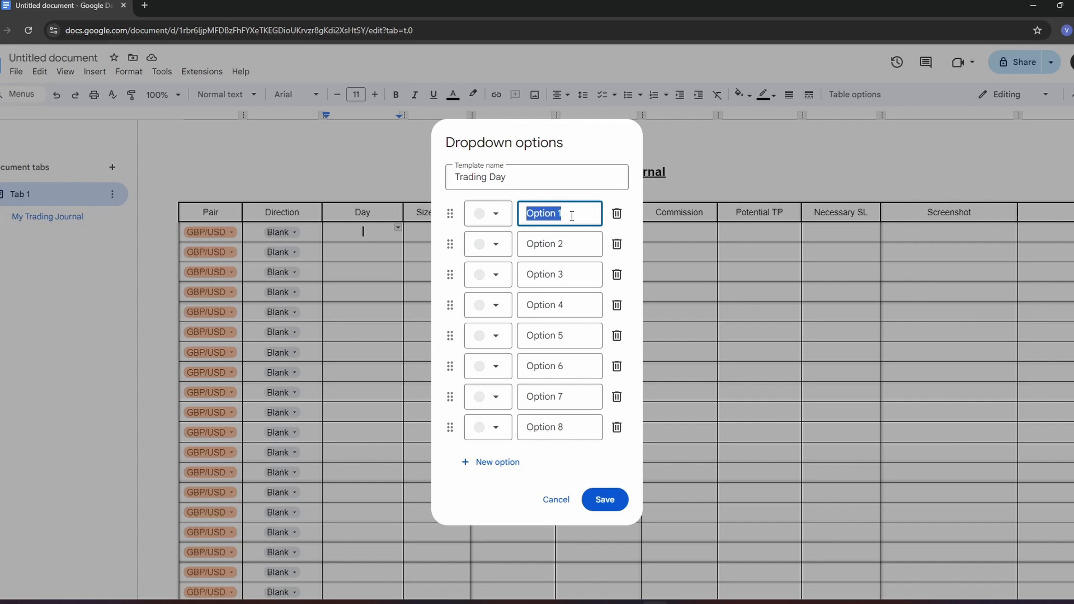
type("Blank")
left_click(562, 245)
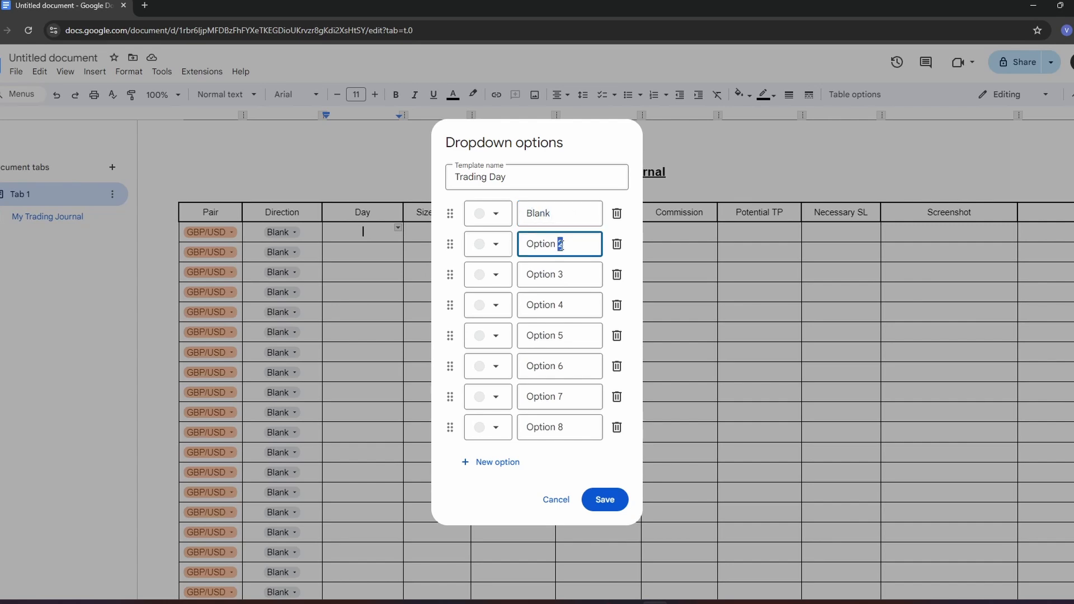
key("ctrl+a")
type("M")
left_click(566, 275)
key("ctrl+a")
type("T")
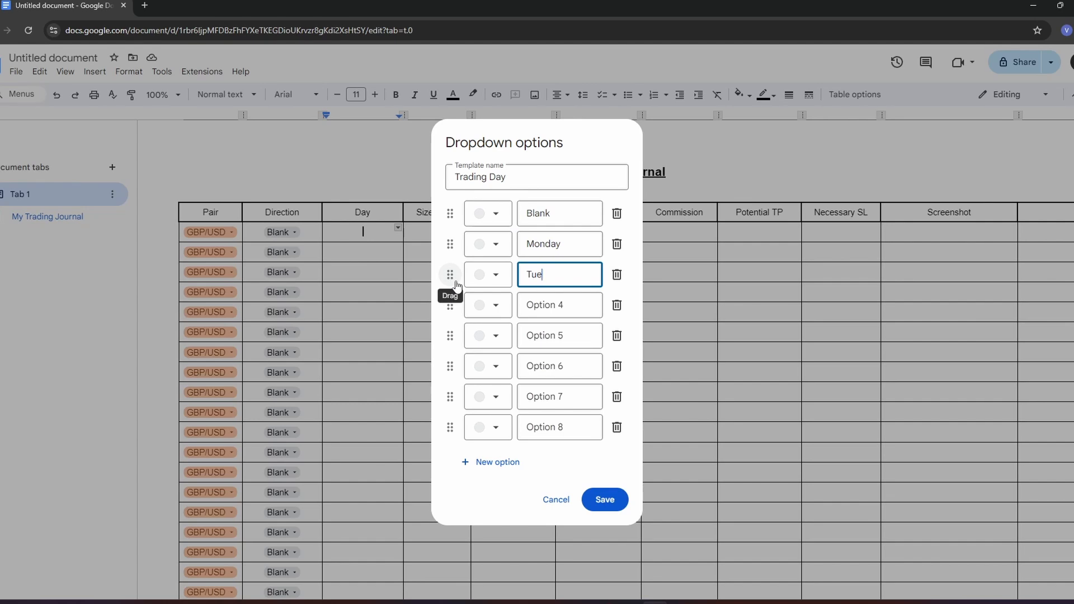
- Name the fourth, fifth and sixth Trading Day options "Wed", "Thu" and "Fri"
left_click(568, 303)
key("ctrl+a")
type("W")
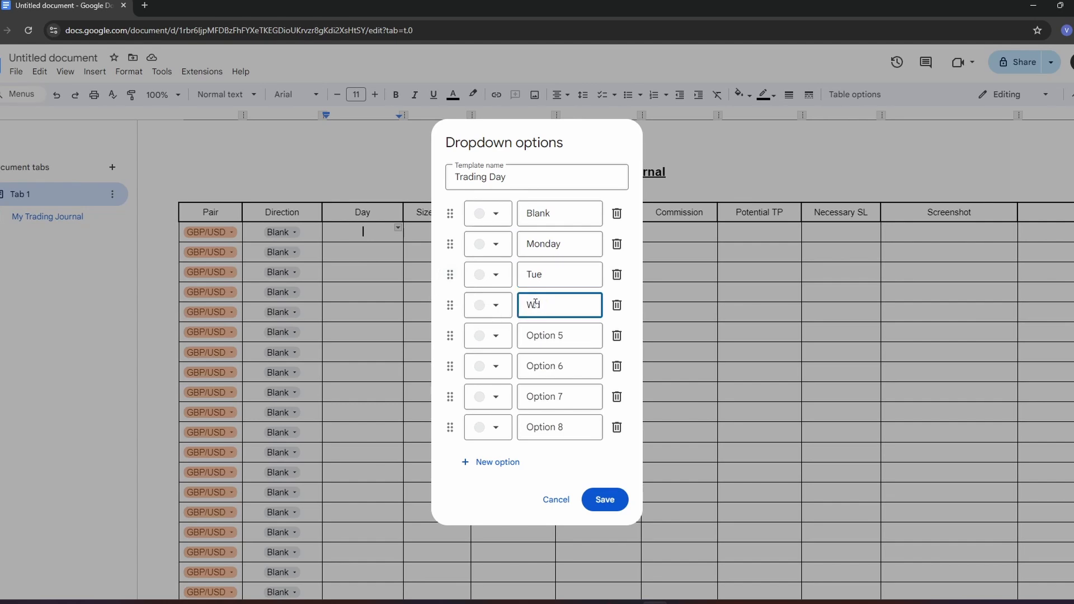
left_click(571, 336)
key("ctrl+a")
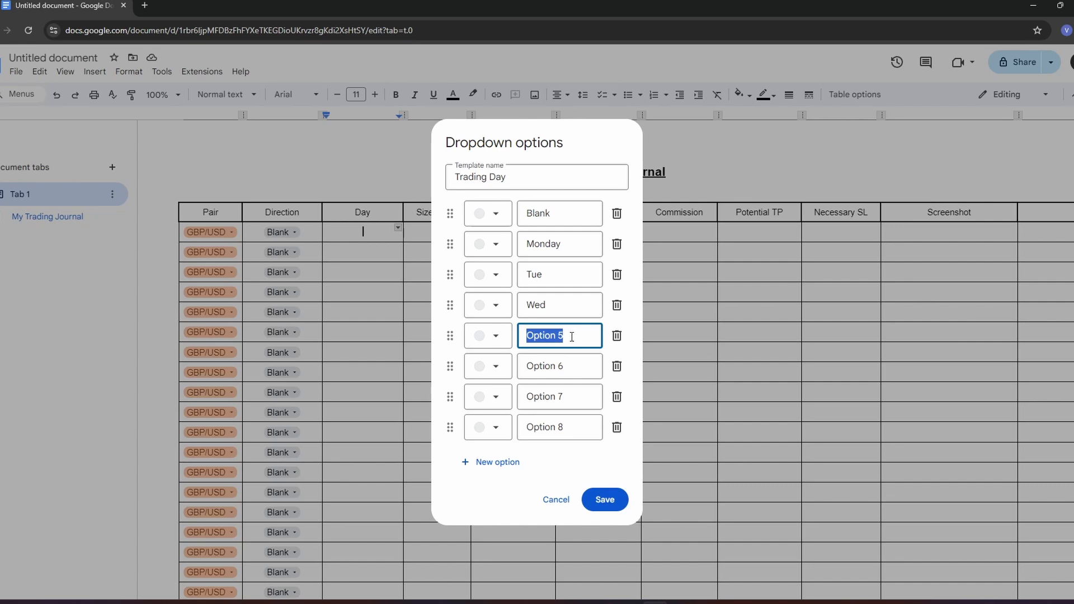
type("Thu")
left_click(565, 367)
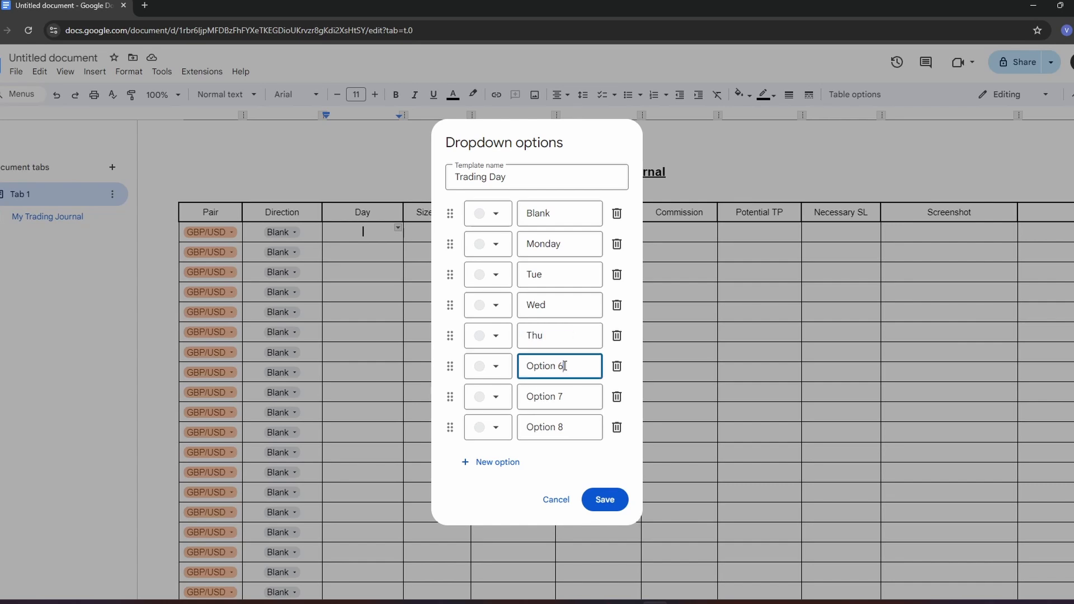
key("ctrl+a")
type("F")
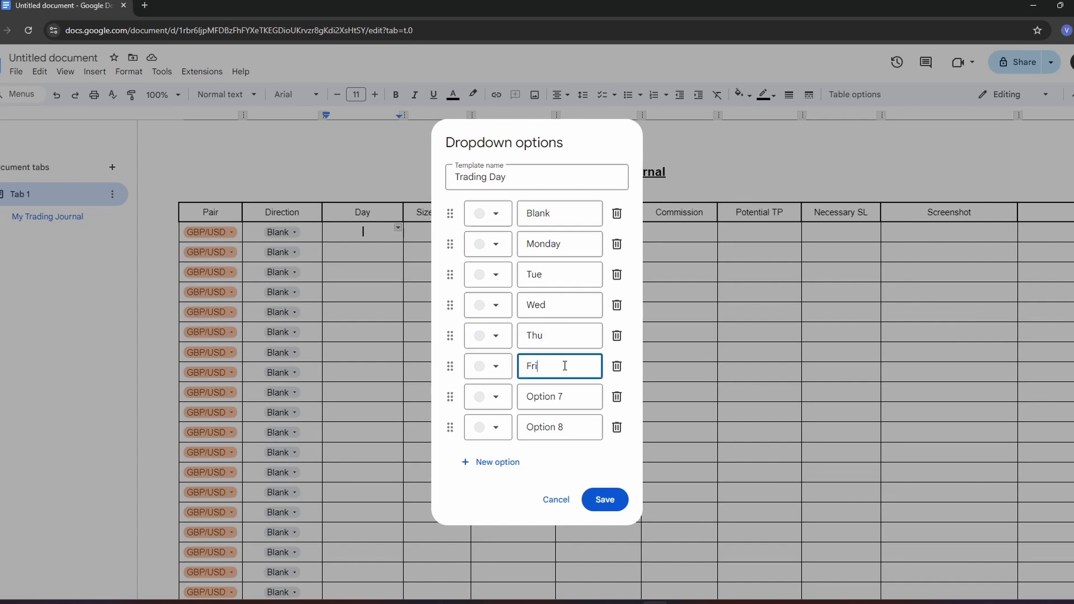
- Delete the two unused options at the end of the Trading Day list and save the dropdown
double_click(547, 397)
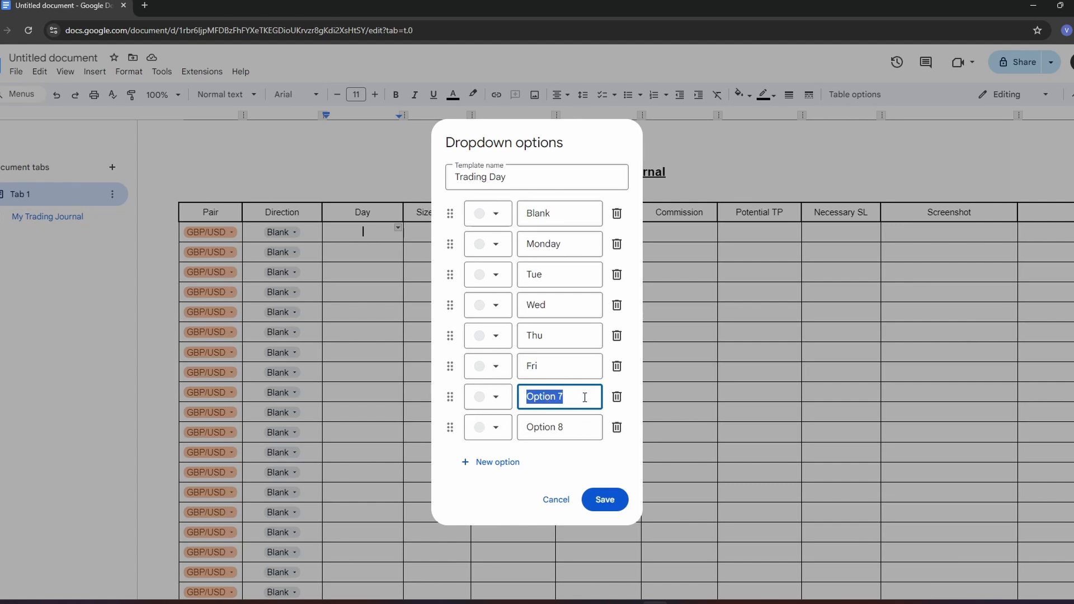
left_click(616, 396)
left_click(616, 412)
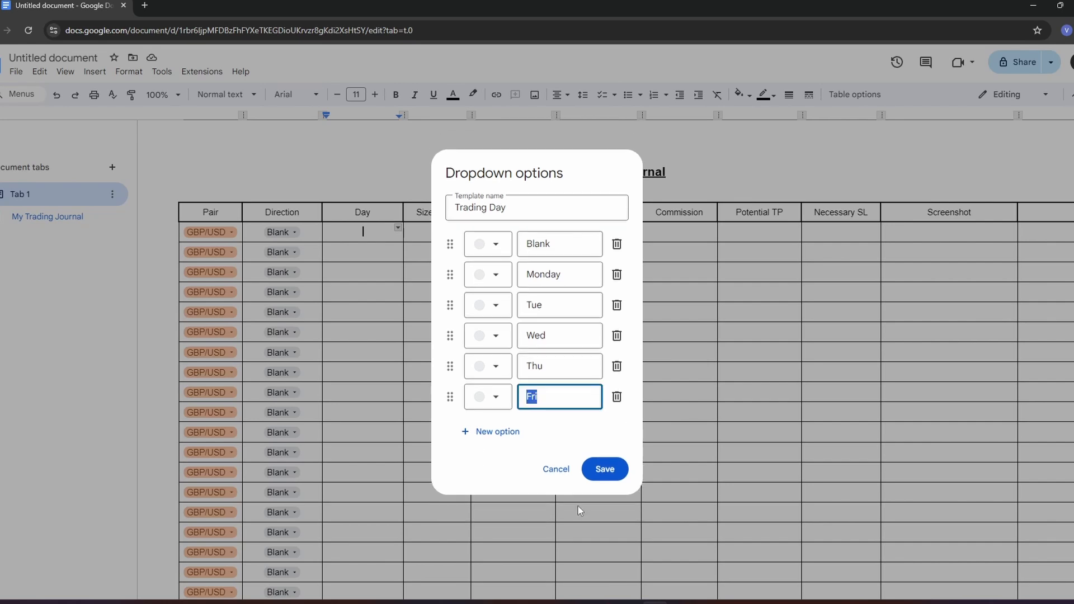
left_click(613, 470)
- Set the first Day dropdown to Monday and copy it into all the remaining cells of the Day column
left_click(373, 237)
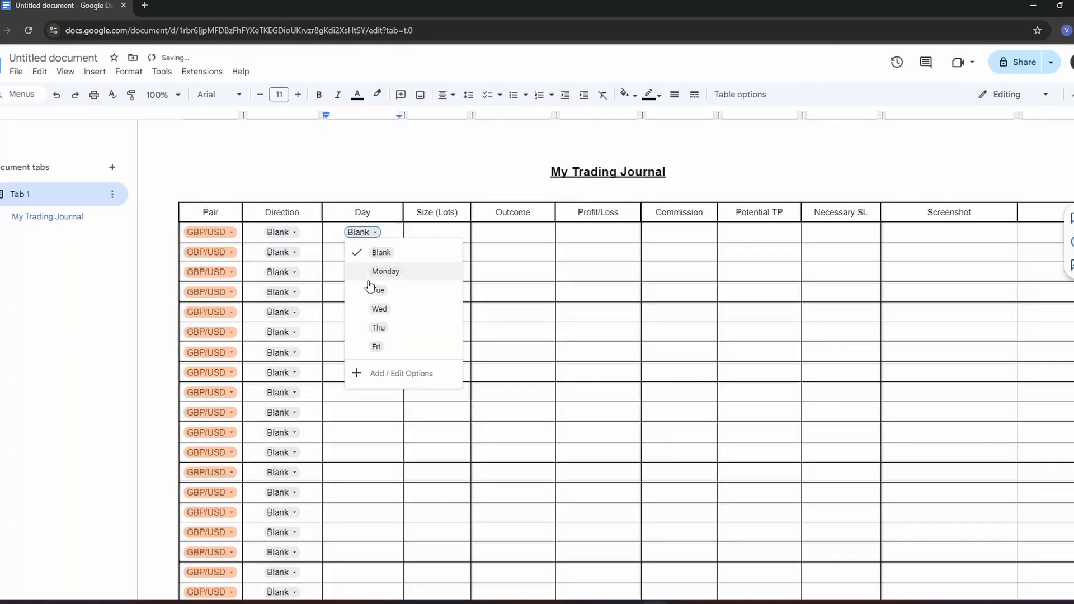
left_click(391, 272)
right_click(373, 232)
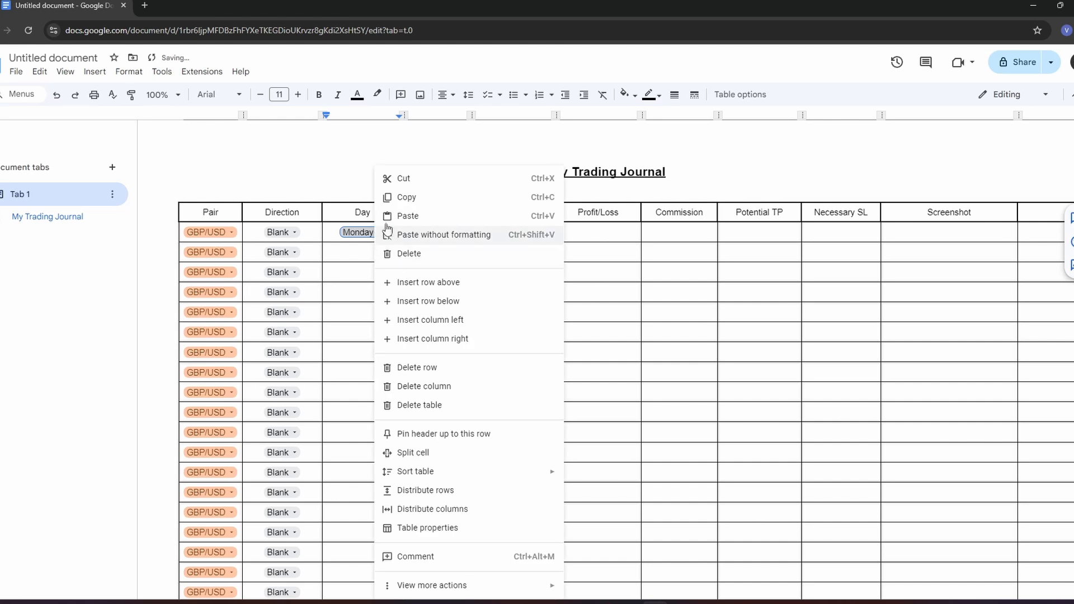
left_click(392, 197)
scroll(354, 318, "down", 7)
left_click_drag(351, 255, 354, 417)
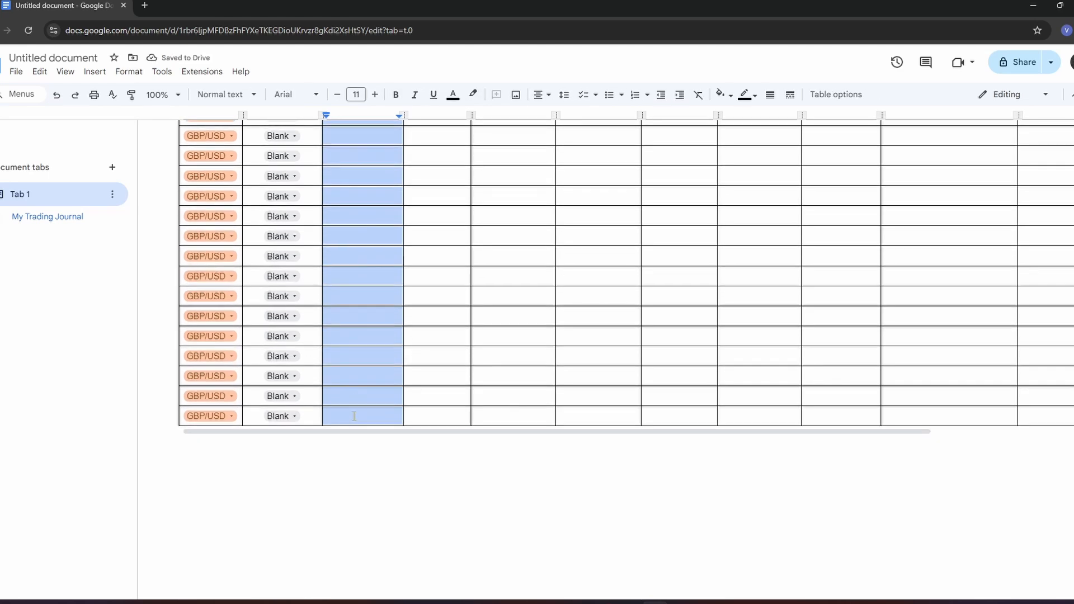
key("ctrl+v")
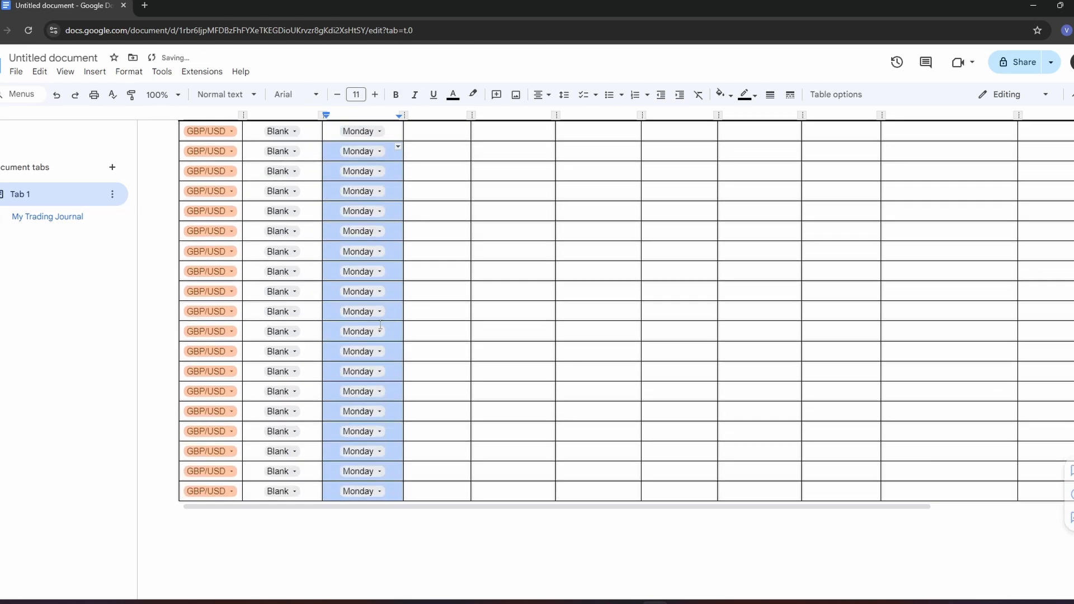
scroll(424, 360, "up", 5)
- Enter the lot sizes 1.00 and 0.01 in the first two rows of the Size (Lots) column
left_click(435, 232)
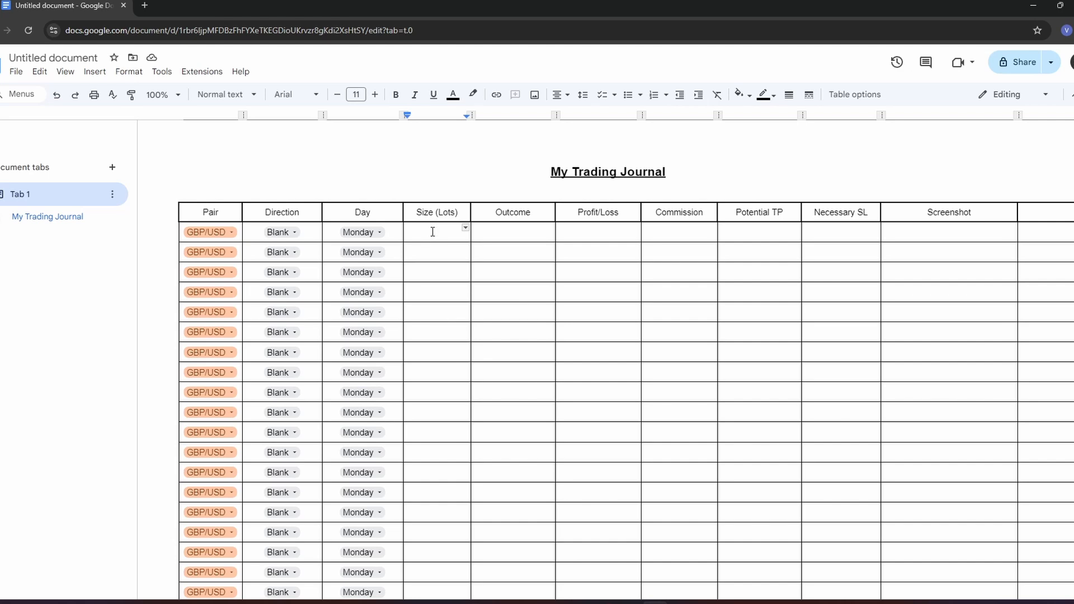
type("1.00")
left_click(437, 251)
type("0.01")
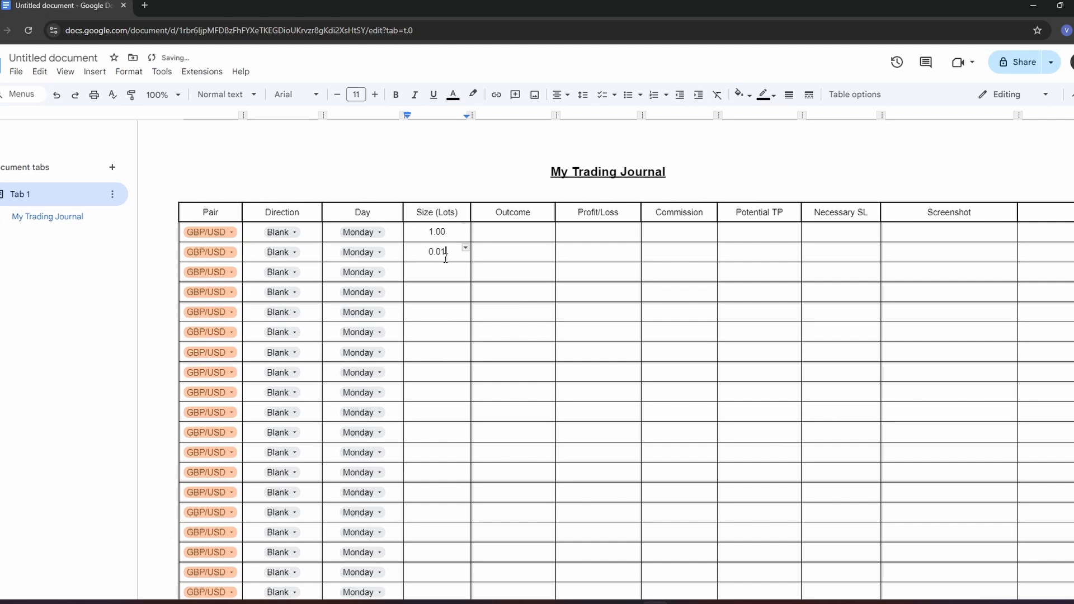
left_click(452, 274)
- Insert a new dropdown in the first Outcome cell and name its template "Outcome"
left_click(517, 231)
left_click(66, 73)
mouse_move(94, 74)
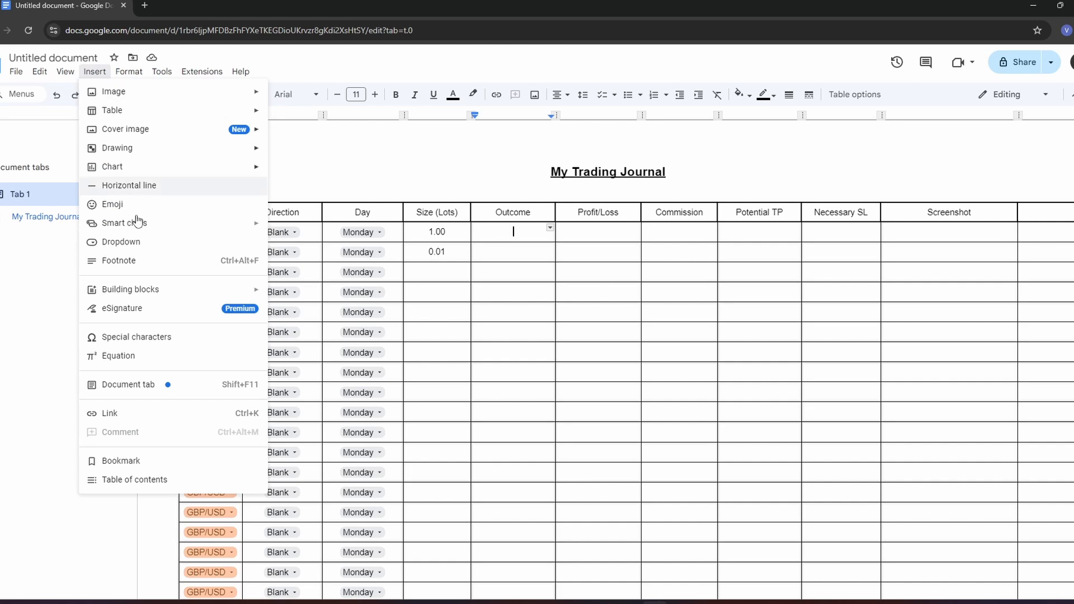
left_click(114, 242)
left_click(578, 280)
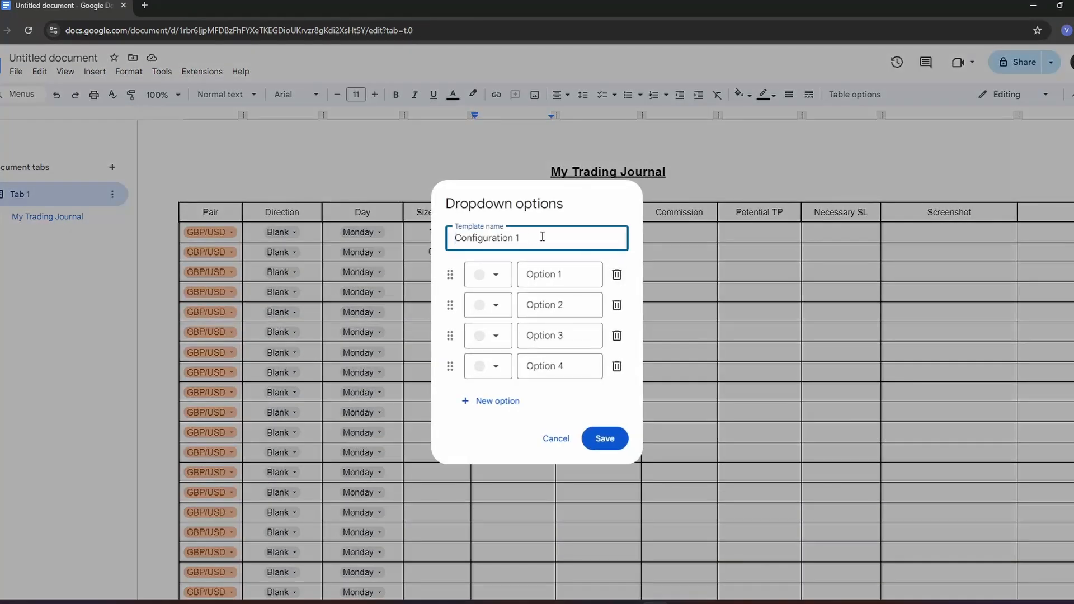
triple_click(542, 237)
type("Outcome")
- Name the dropdown options "Blank", "Win" and "Loss", and delete the unused fourth option
triple_click(578, 266)
type("Bl")
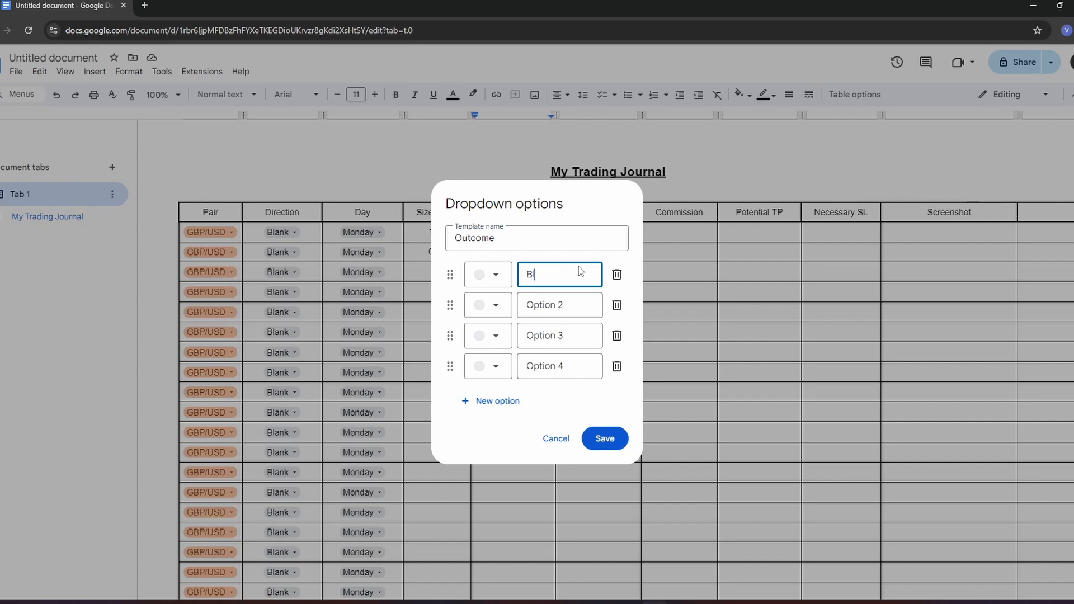
type("ank")
left_click(617, 366)
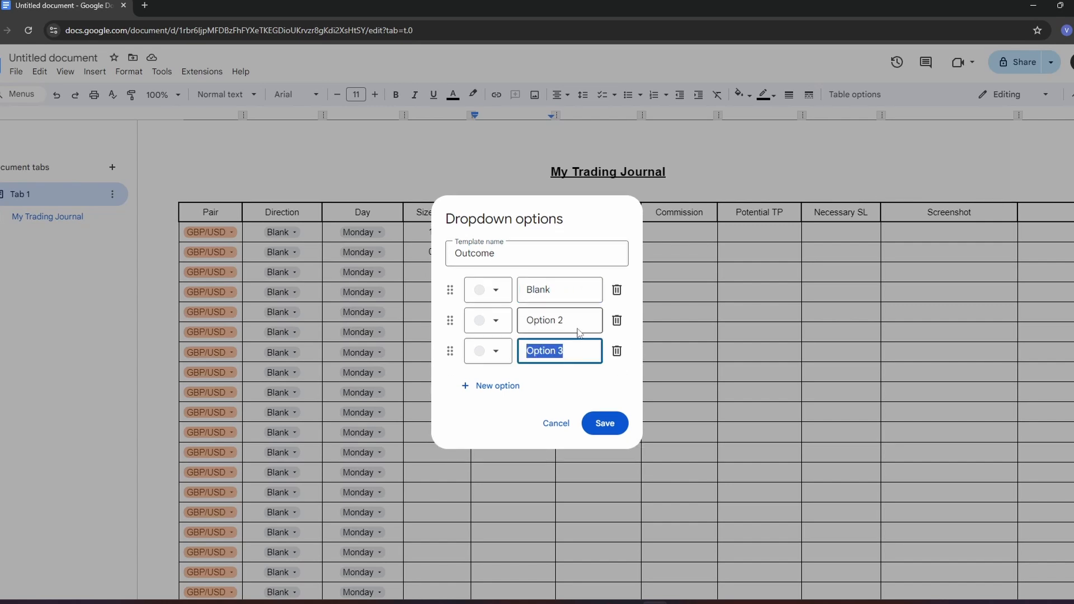
triple_click(576, 323)
type("W")
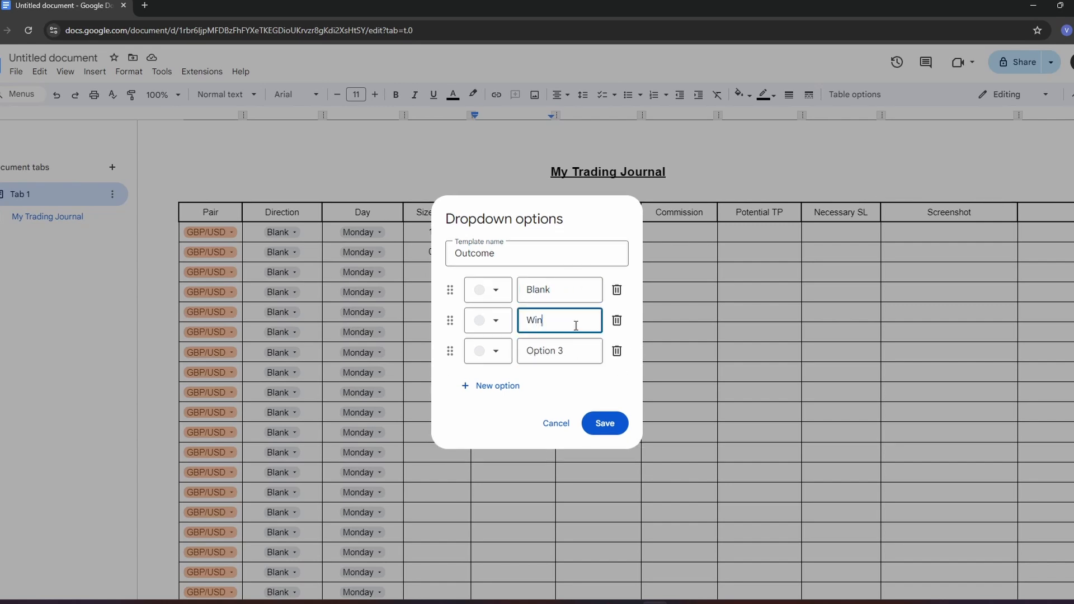
type("in")
triple_click(562, 359)
type("Loss")
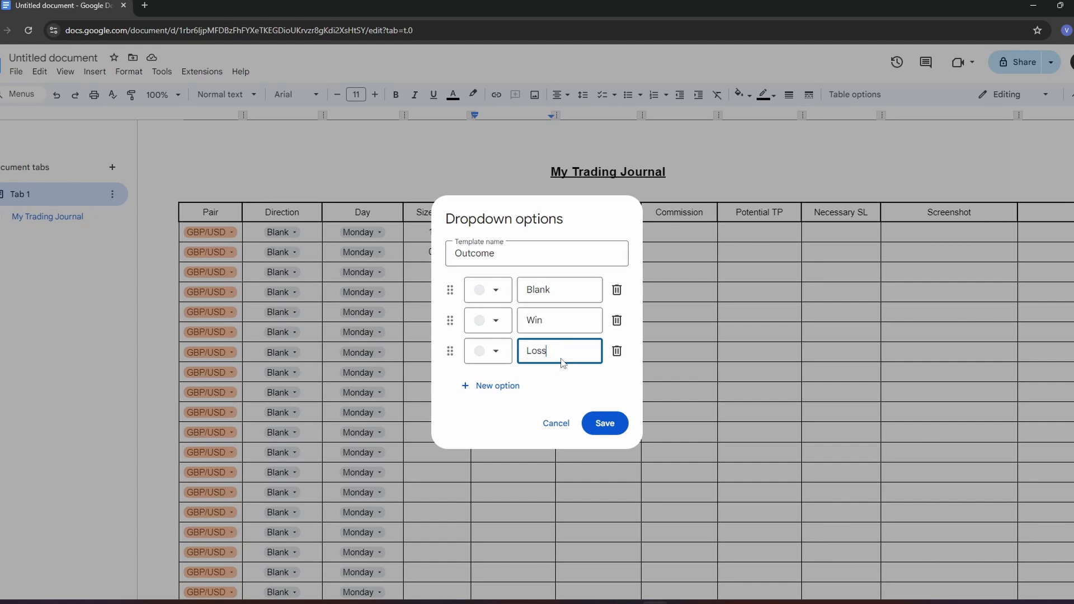
- Colour the Loss option dark red and the Win option dark green, and save the Outcome dropdown
left_click(486, 351)
left_click(495, 437)
left_click(487, 320)
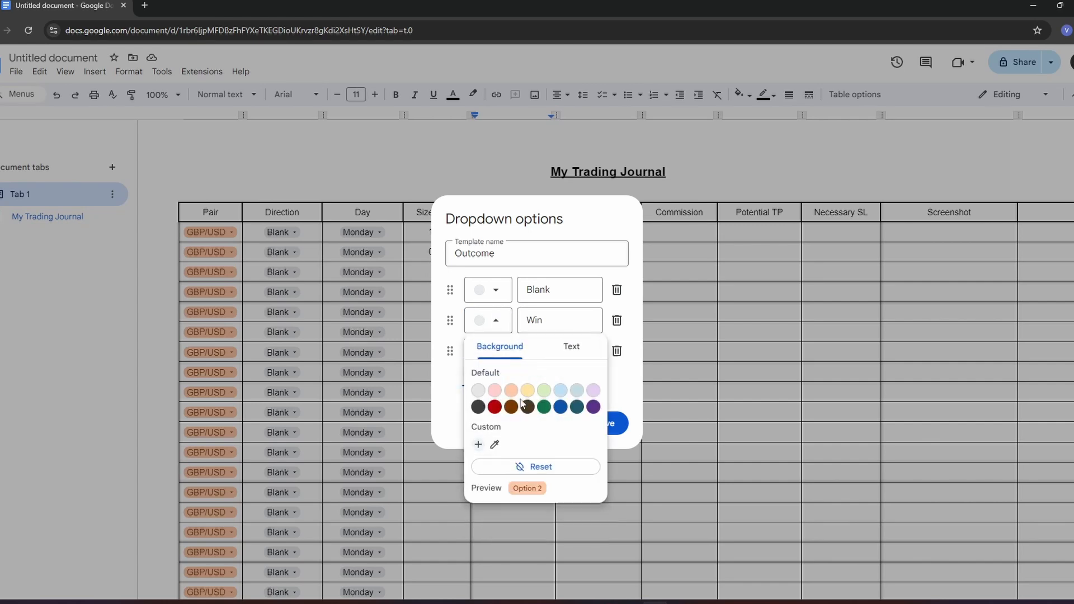
left_click(544, 406)
left_click(597, 288)
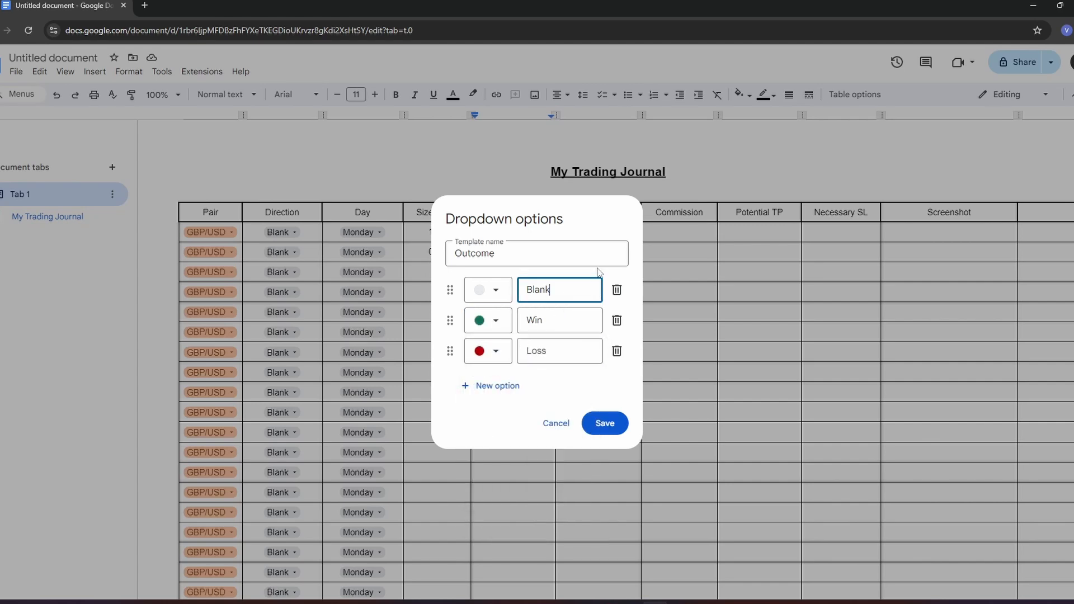
left_click(599, 425)
- Set the first Outcome dropdown to Win and copy it into all the remaining cells of the Outcome column
left_click(518, 234)
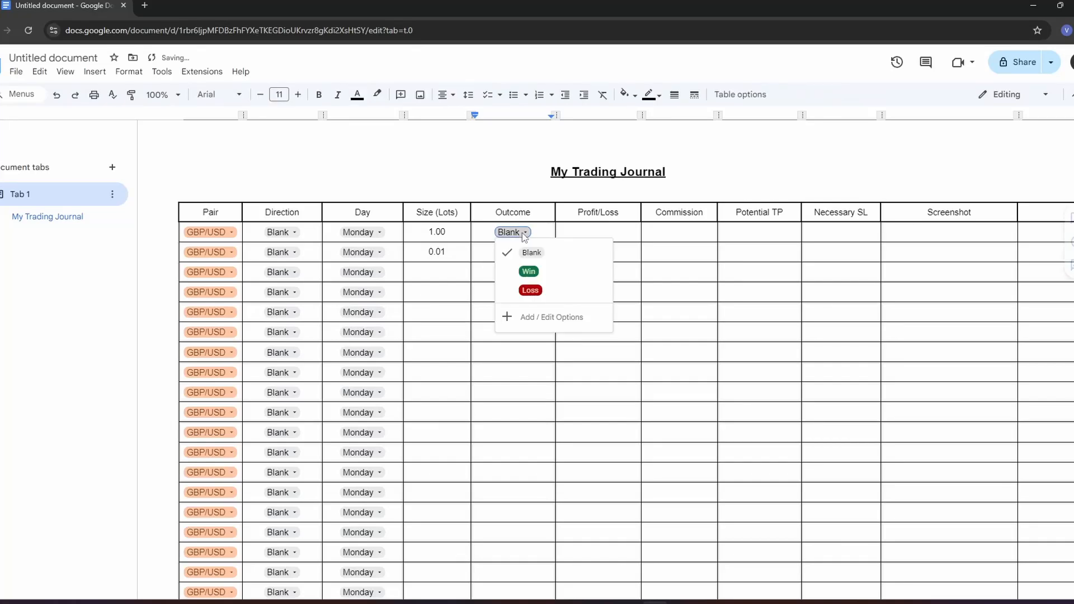
left_click(529, 270)
right_click(563, 275)
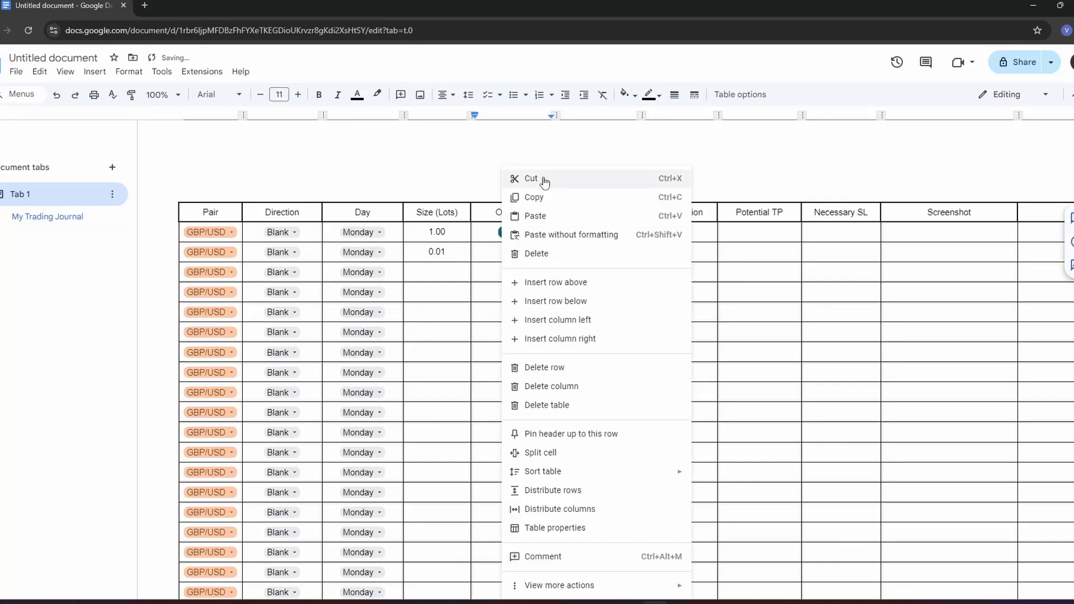
left_click(512, 198)
left_click_drag(496, 256, 516, 365)
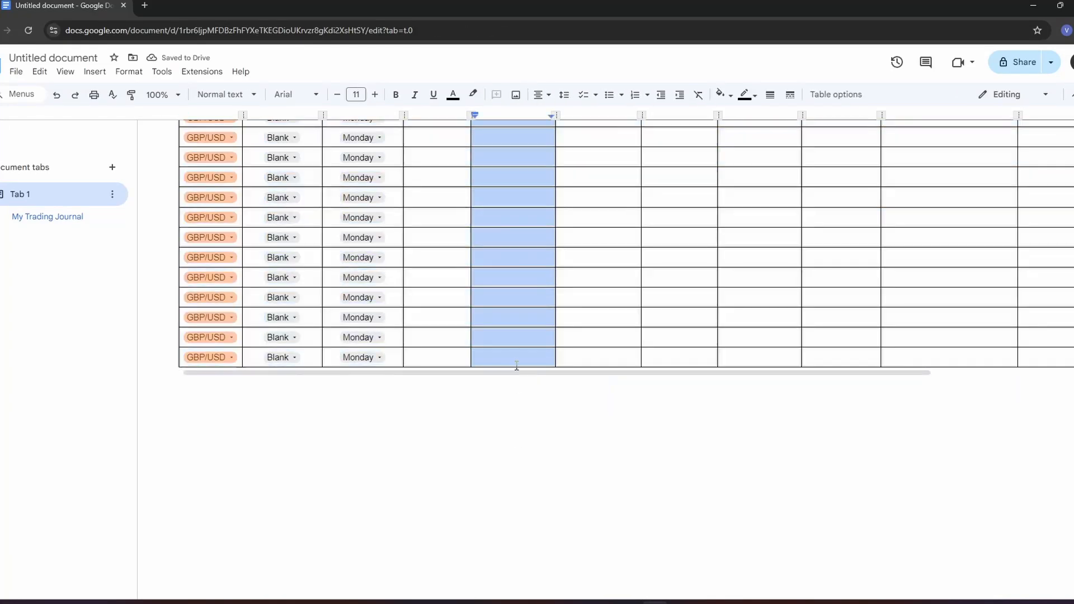
key("ctrl+v")
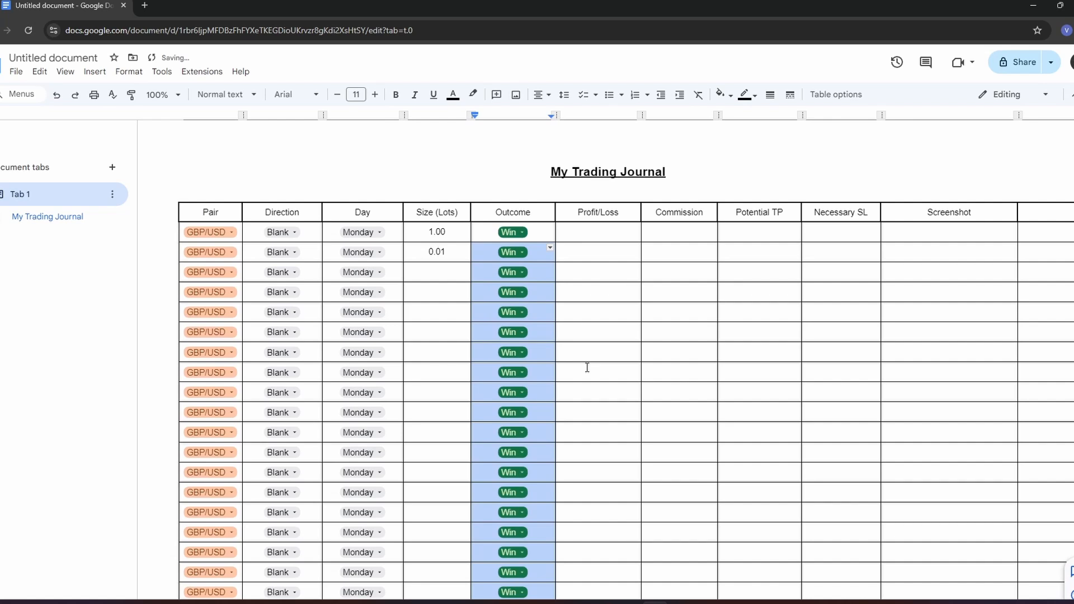
- Enter the amounts +$69 and +$350.57 in the first two rows of the Profit/Loss column
left_click(595, 231)
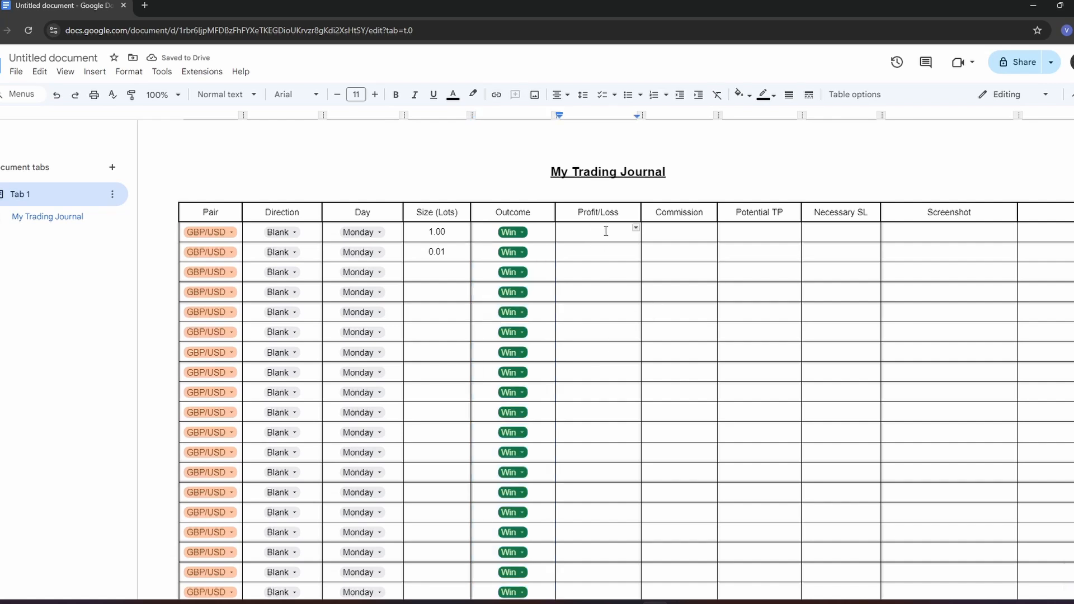
type("$")
key("BackSpace")
type("+$69")
left_click(589, 255)
type("+$350.57")
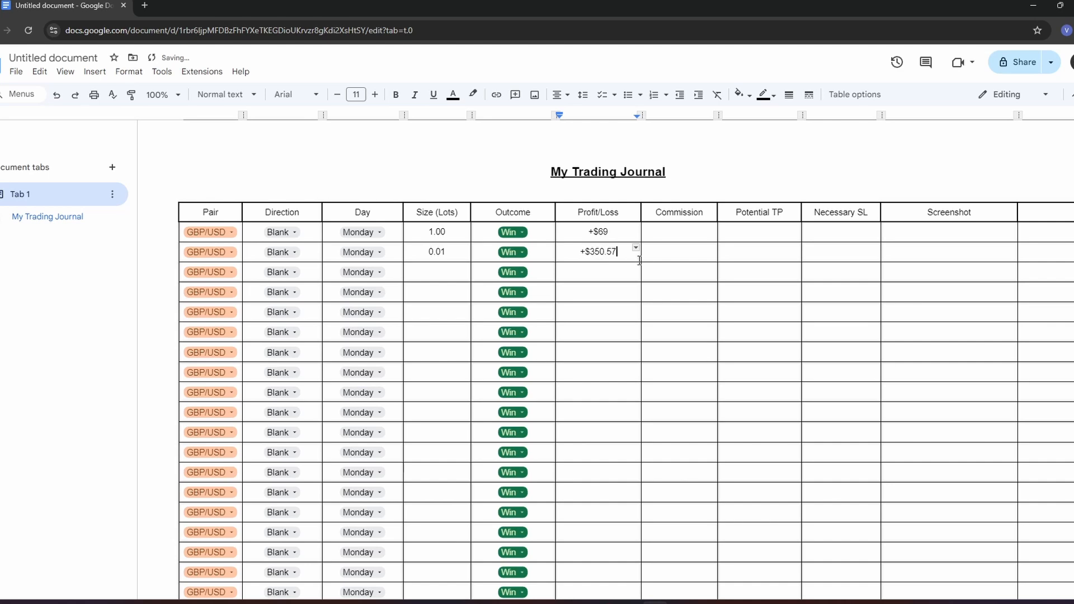
left_click(674, 231)
scroll(838, 236, "right", 3)
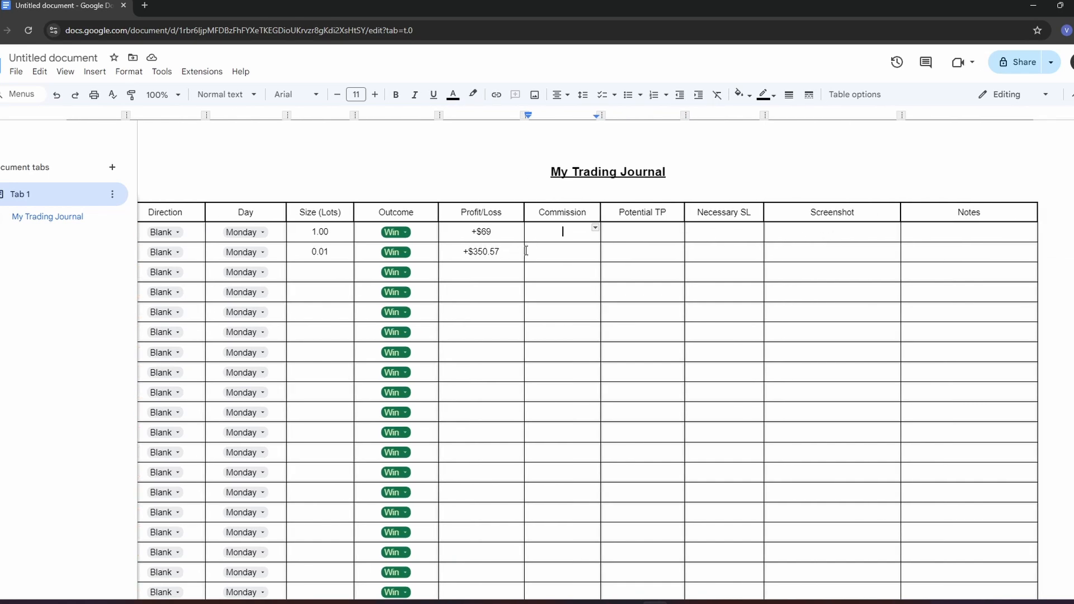
left_click(719, 233)
left_click(87, 75)
mouse_move(95, 73)
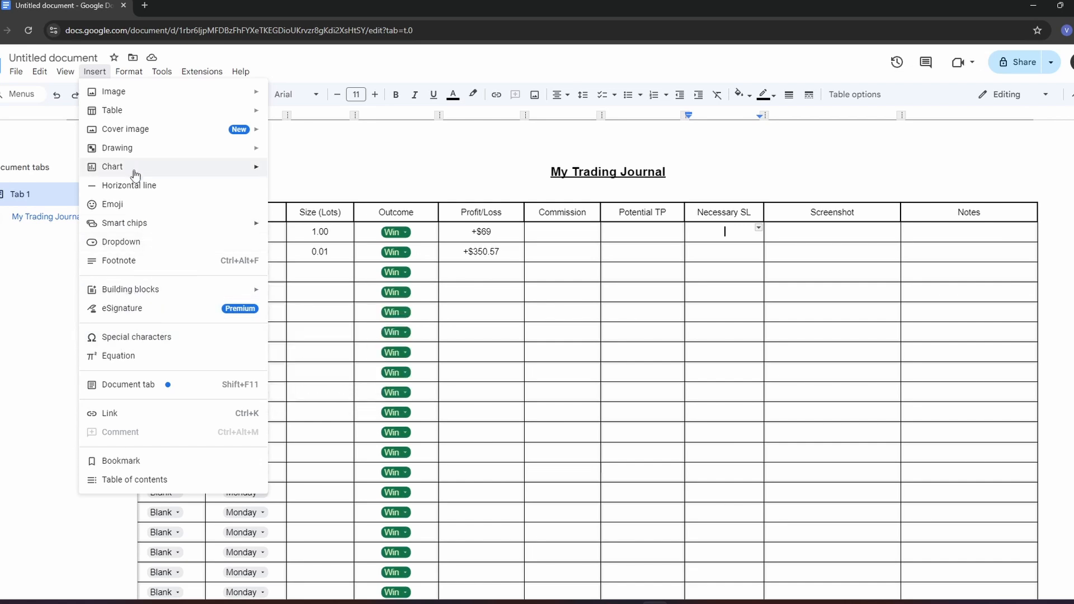
mouse_move(126, 103)
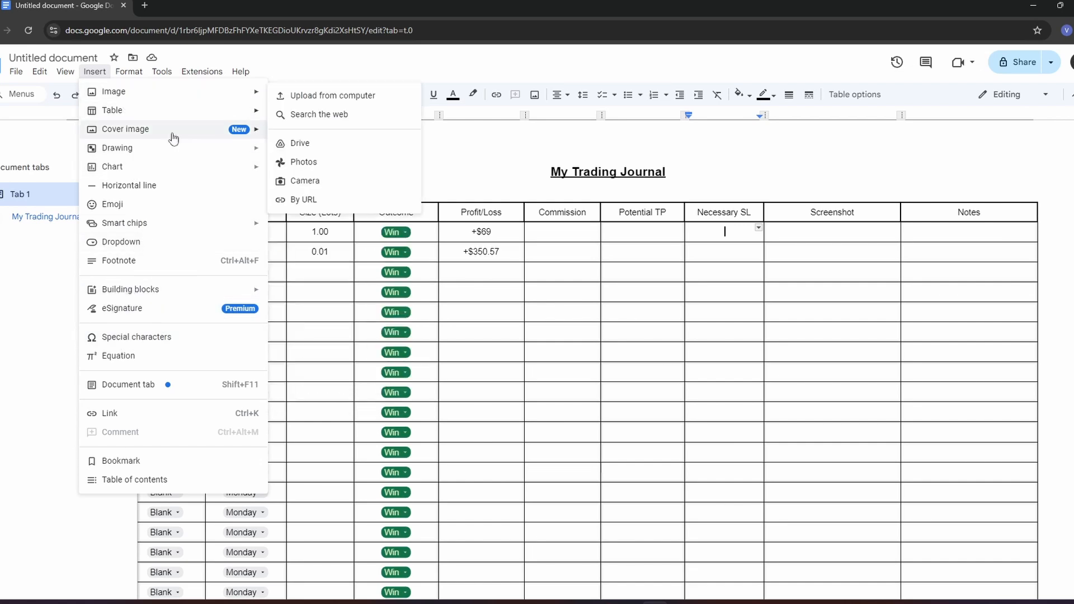
left_click(498, 168)
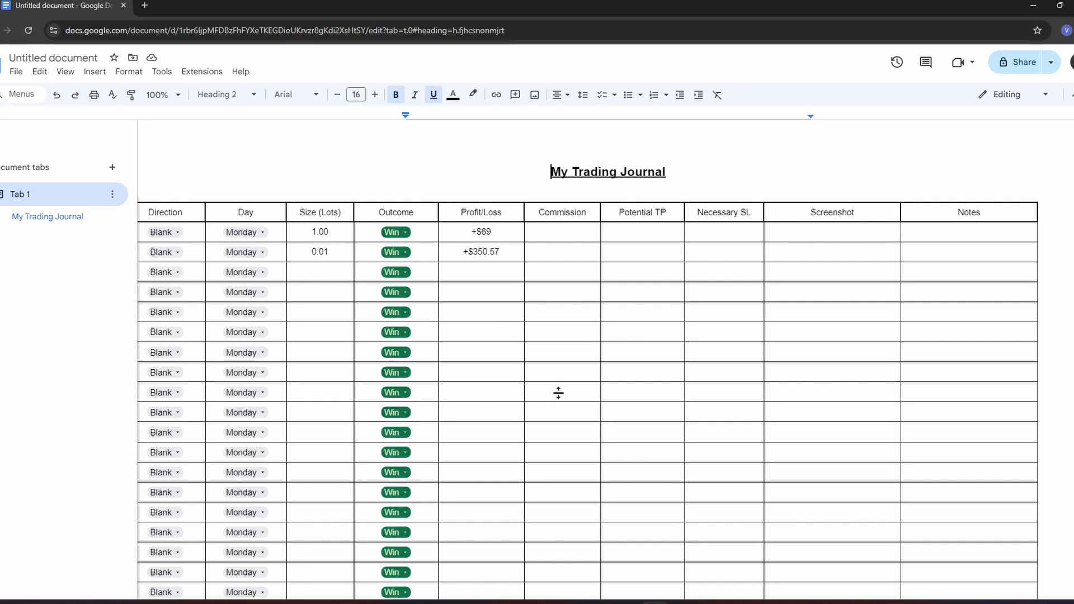
- Switch to the GBPUSD chart in TradingView and copy a link to a snapshot of the trade setup
left_click(820, 233)
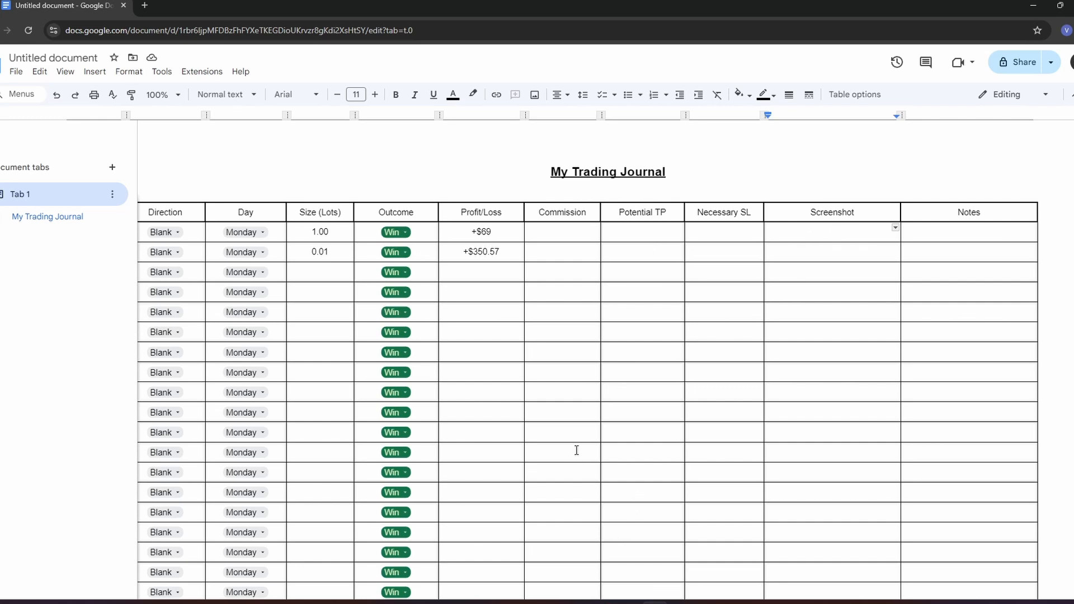
mouse_move(631, 601)
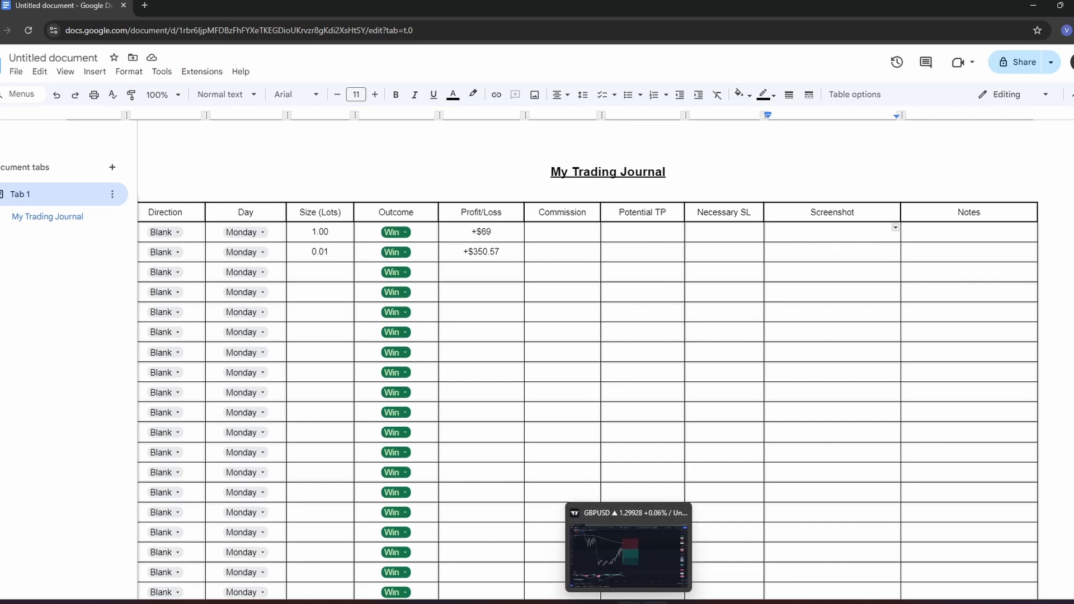
left_click(587, 546)
left_click_drag(756, 329, 767, 318)
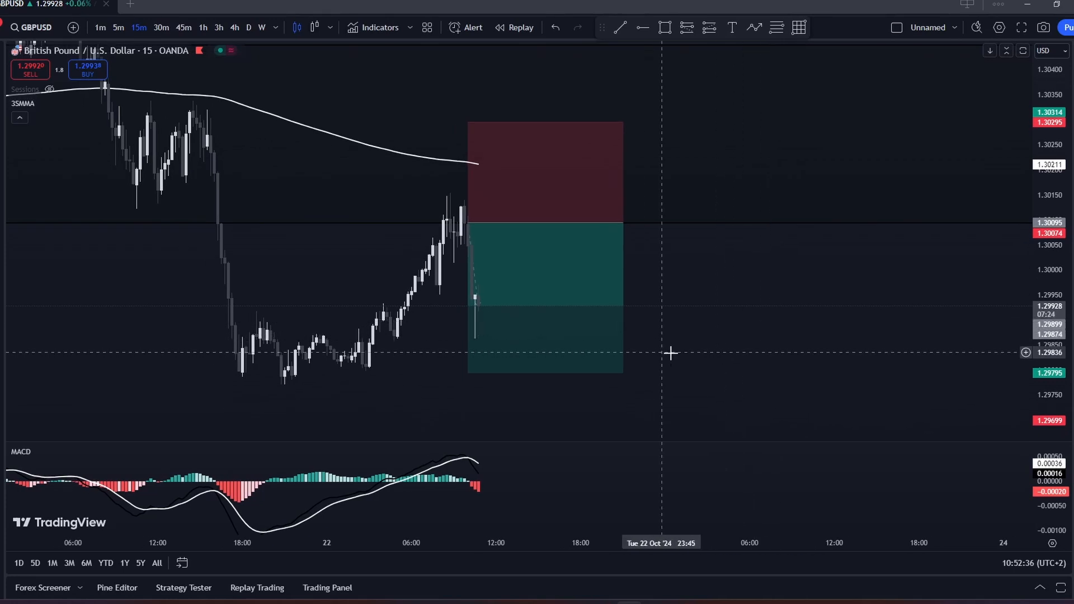
left_click(581, 327)
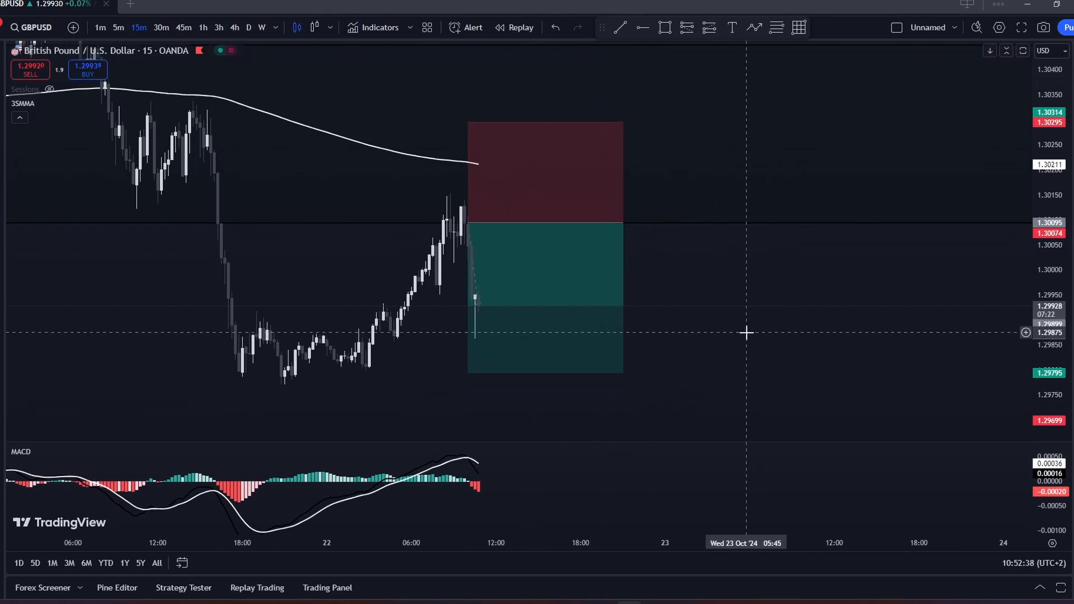
left_click_drag(722, 339, 677, 346)
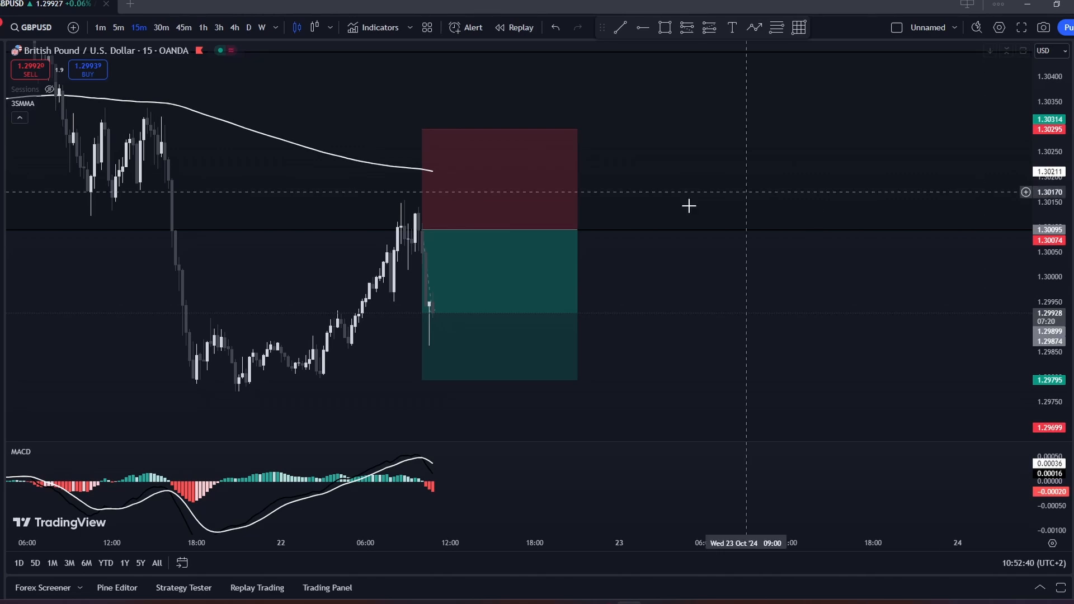
mouse_move(780, 300)
left_mouse_down()
mouse_move(800, 300)
mouse_move(792, 303)
left_mouse_up()
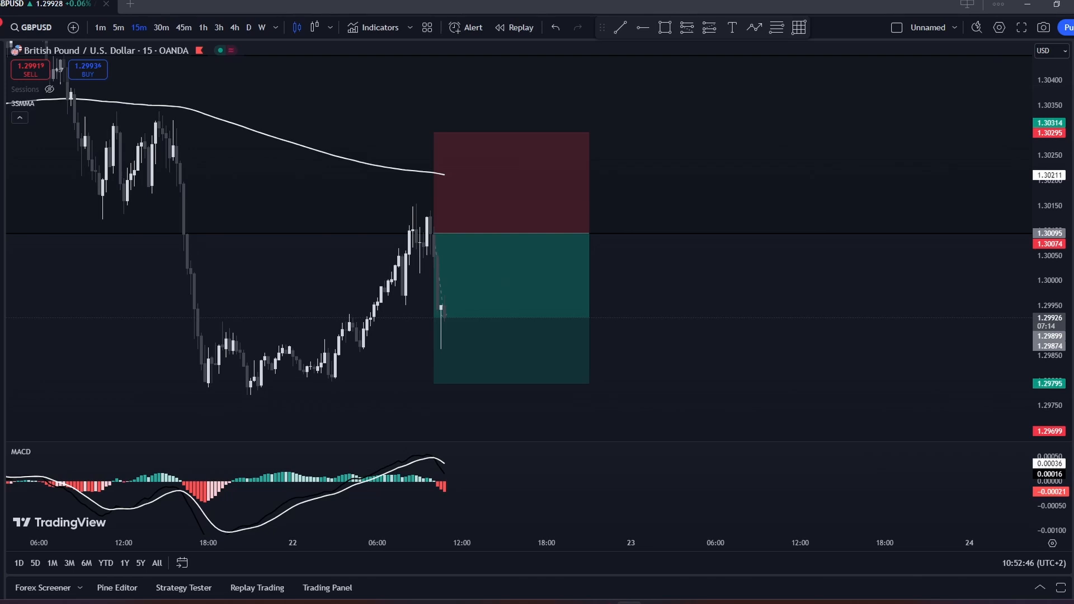
left_click(1044, 29)
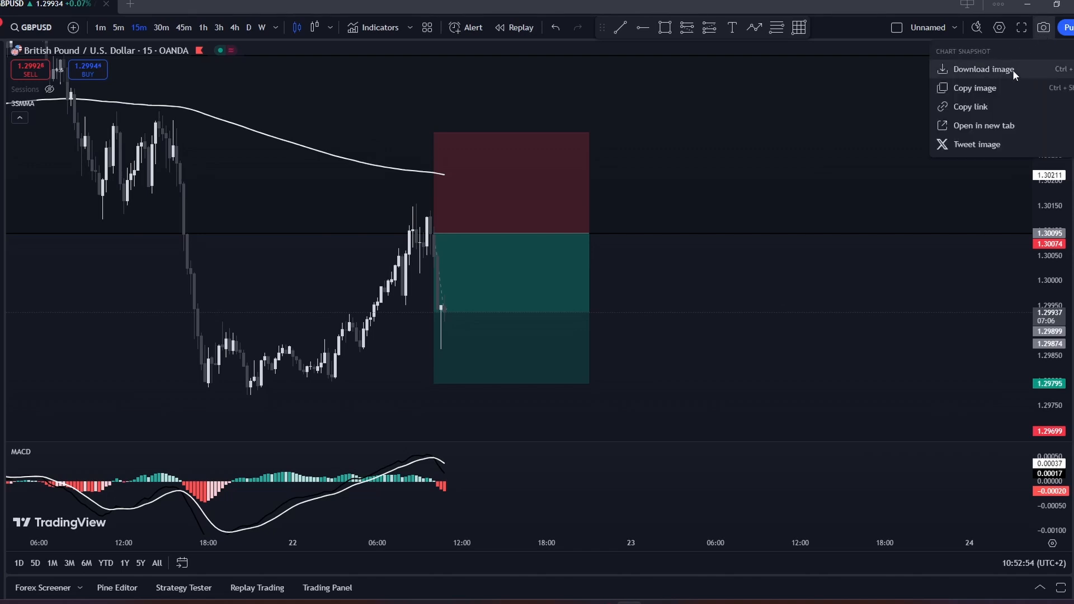
left_click(974, 107)
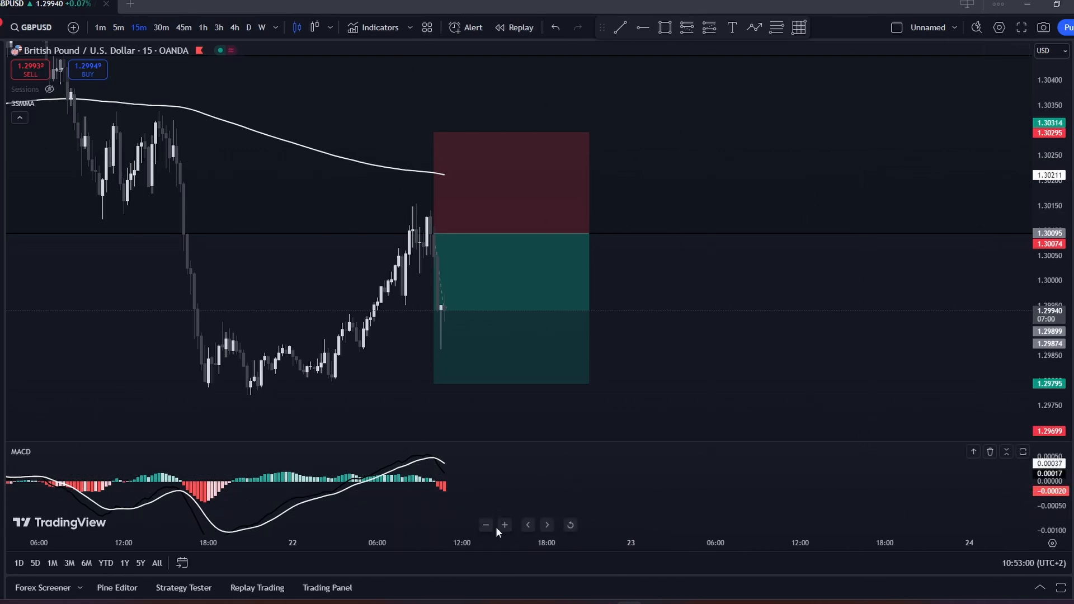
- Return to the Google Docs journal and insert the copied snapshot link in the first Screenshot cell
left_click(654, 585)
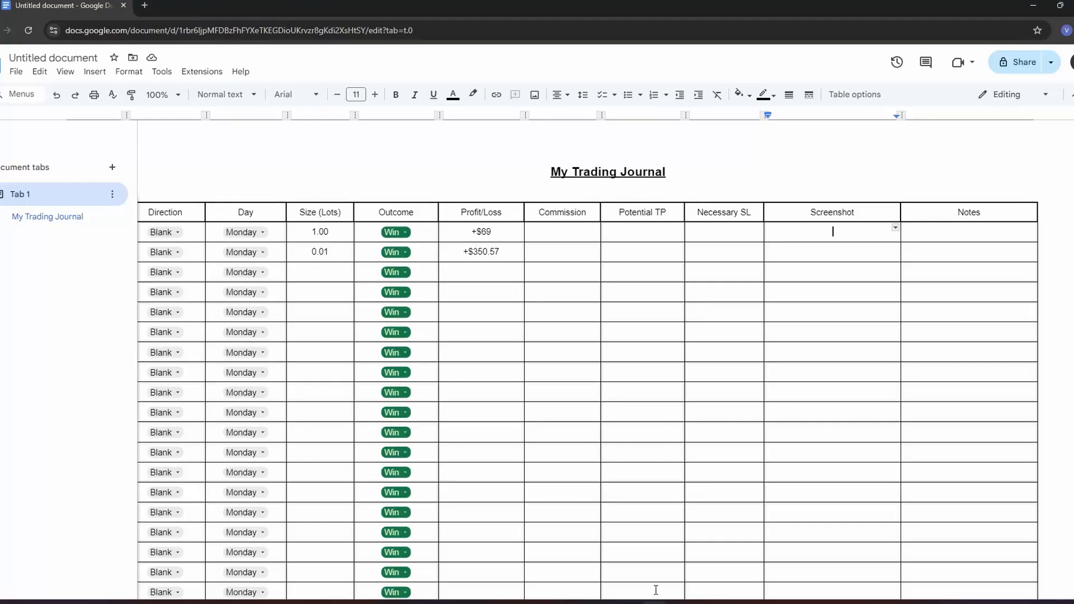
right_click(802, 232)
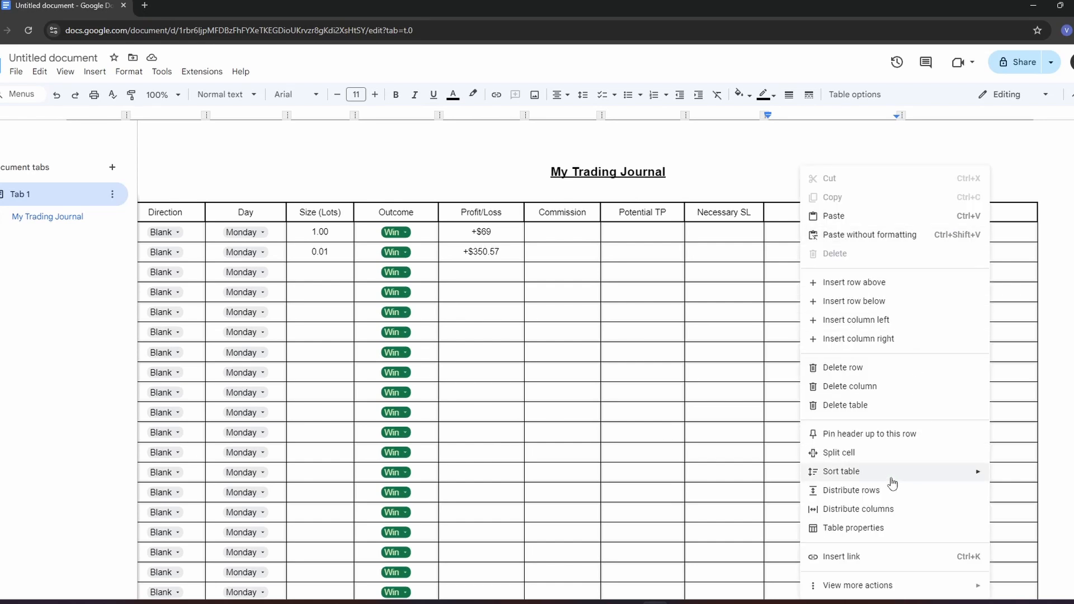
left_click(843, 561)
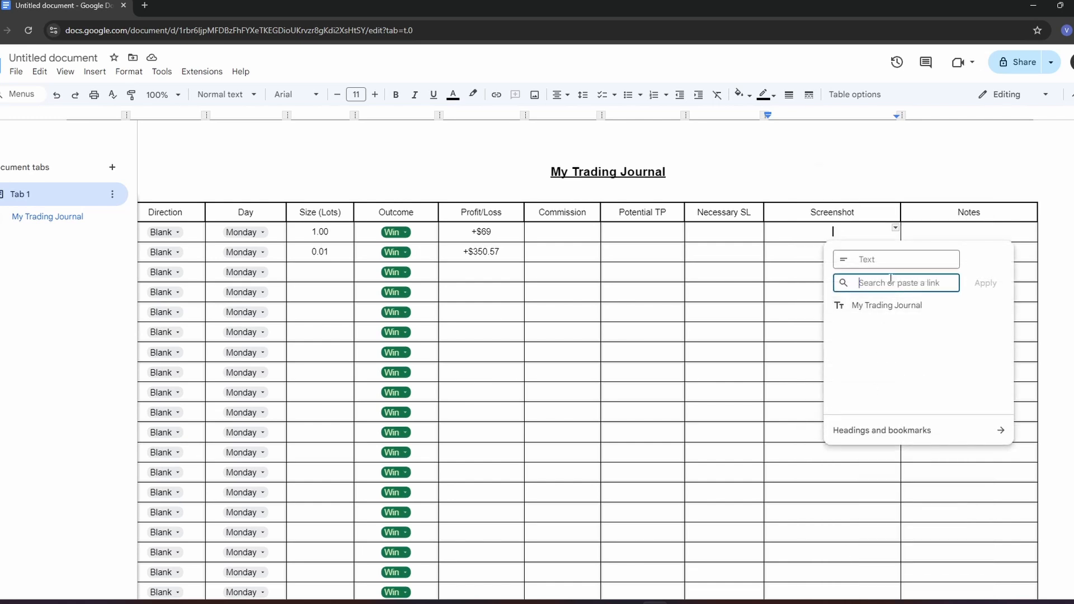
type("https://www.tradingview.com/x/QKqLTa9v/")
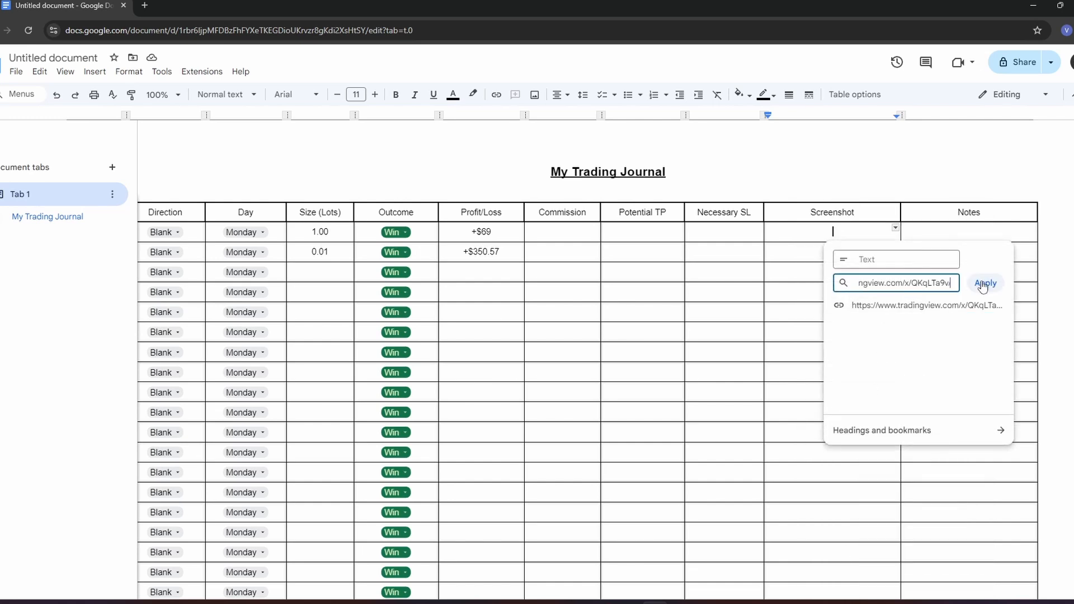
left_click(984, 283)
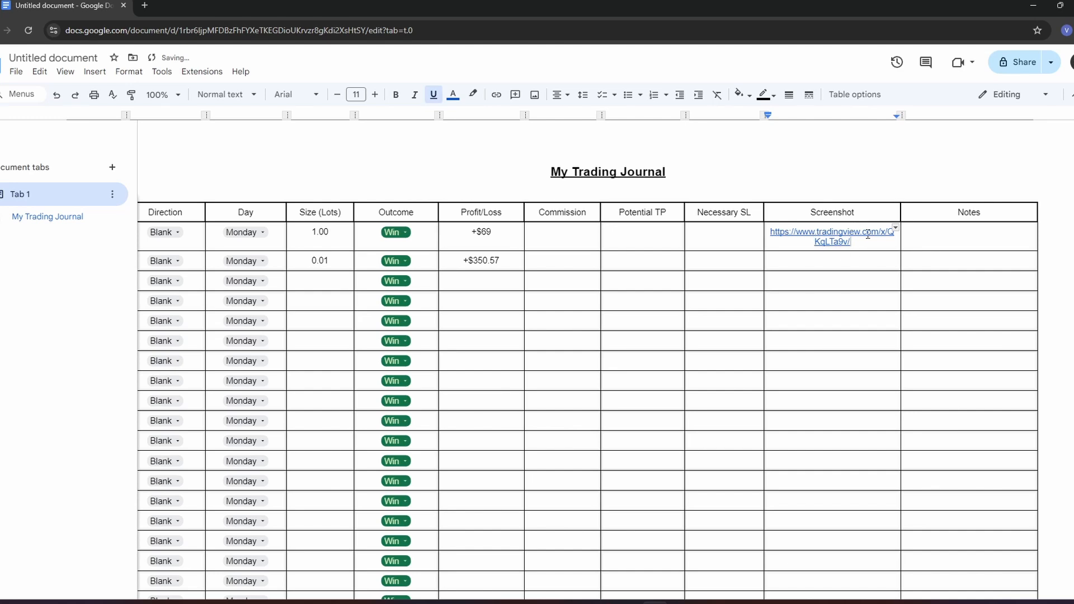
- Open the snapshot link from the first Screenshot cell and close the advert covering the chart image
left_click(839, 233)
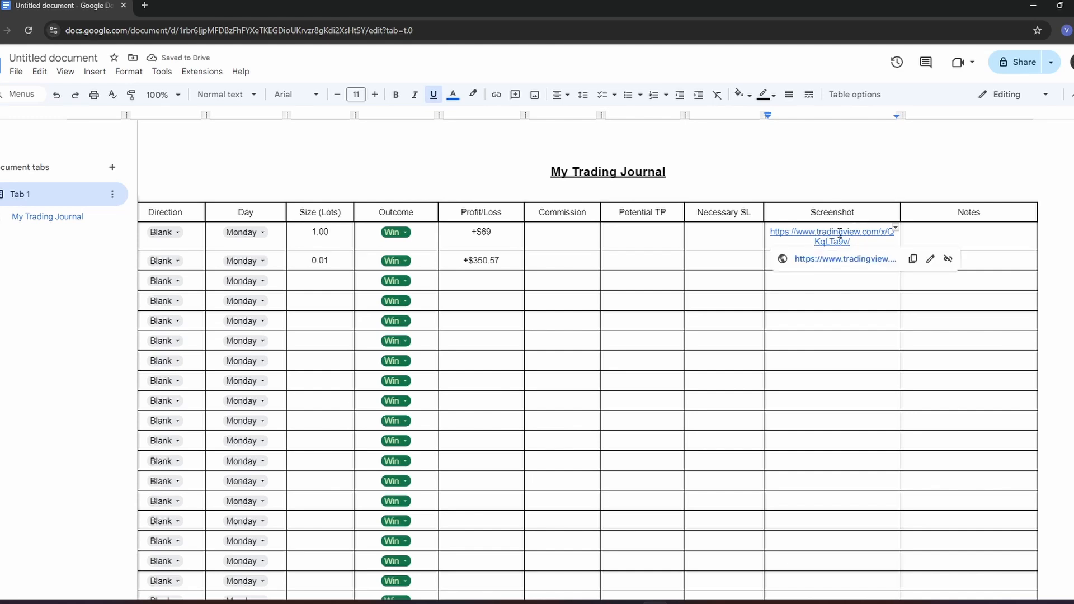
left_click(844, 258)
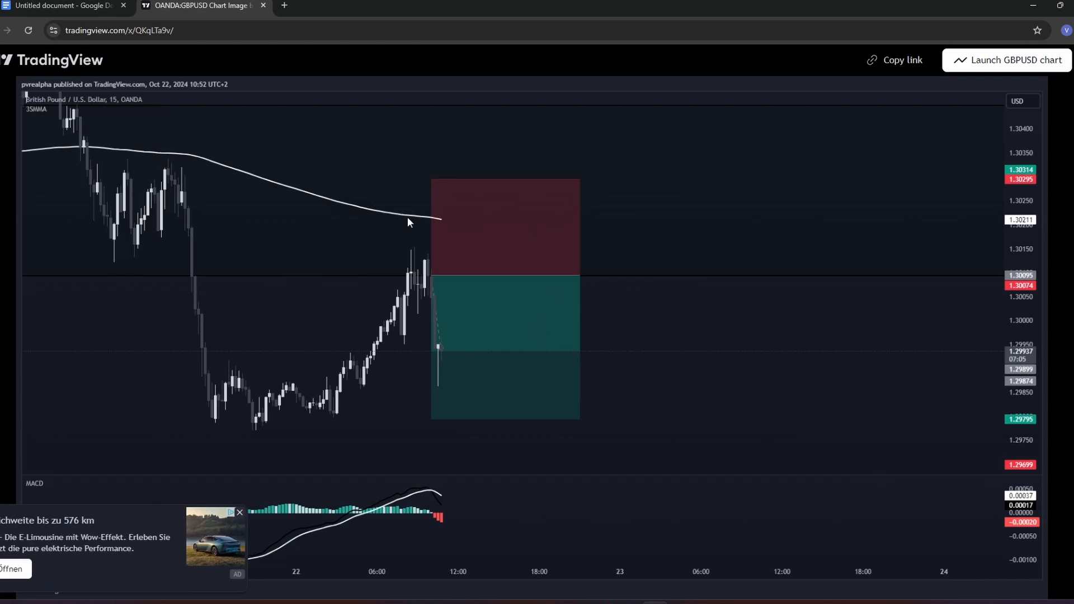
left_click(240, 513)
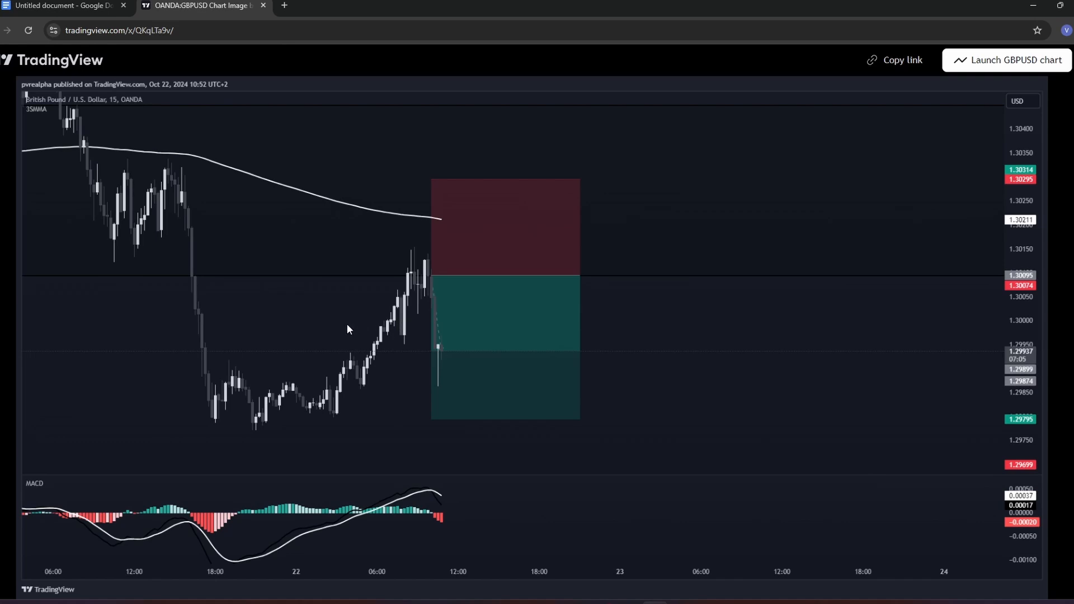
- Close the chart snapshot page and widen the Screenshot column of the journal table so the link fits on one line
left_click(264, 6)
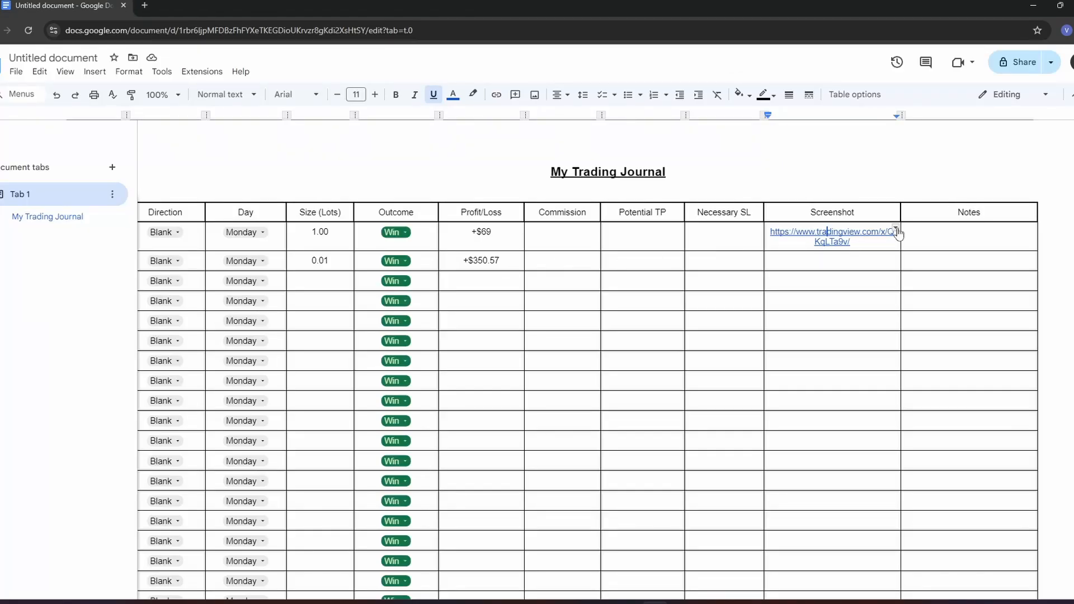
left_click_drag(902, 212, 944, 212)
left_click(892, 175)
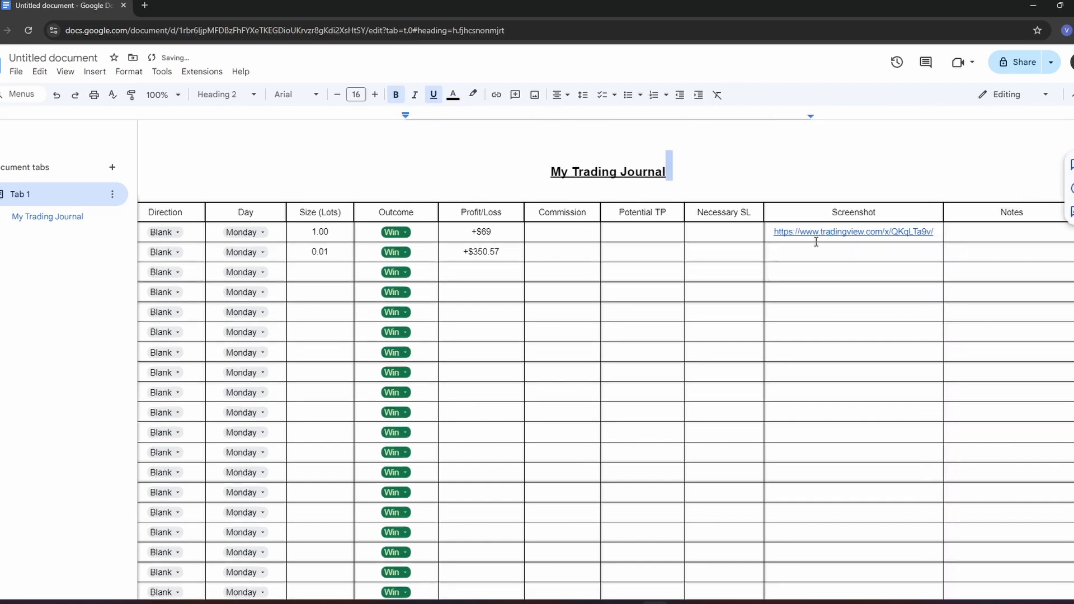
- Widen the Notes column at the table's outer edge to make room for longer comments
scroll(817, 253, "right", 2)
left_click(922, 232)
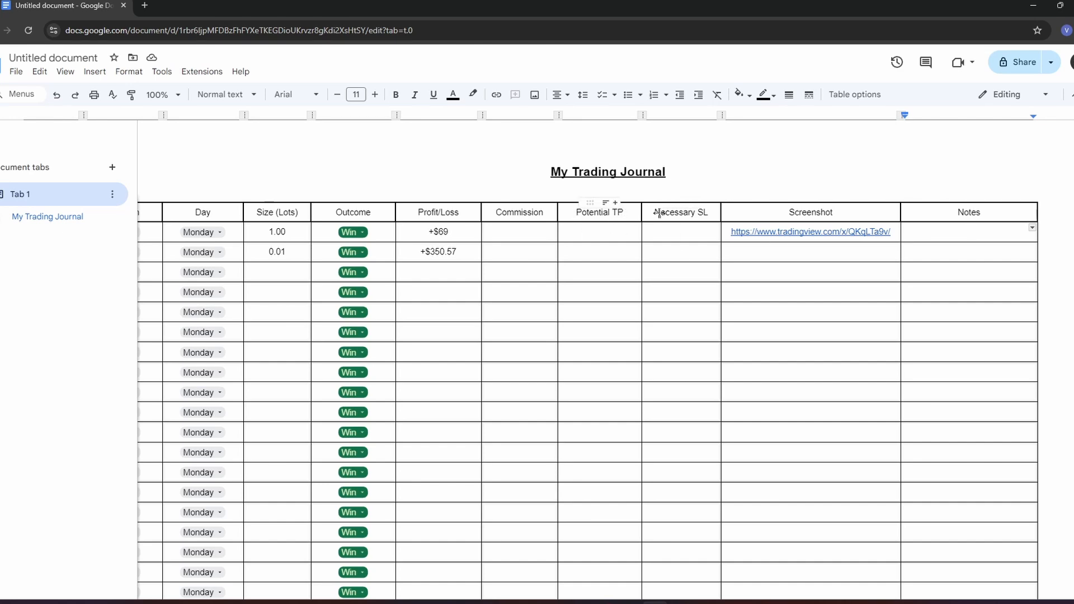
left_click(681, 232)
left_click(930, 233)
left_click_drag(1038, 214, 1073, 216)
scroll(973, 252, "right", 1)
scroll(999, 221, "right", 1)
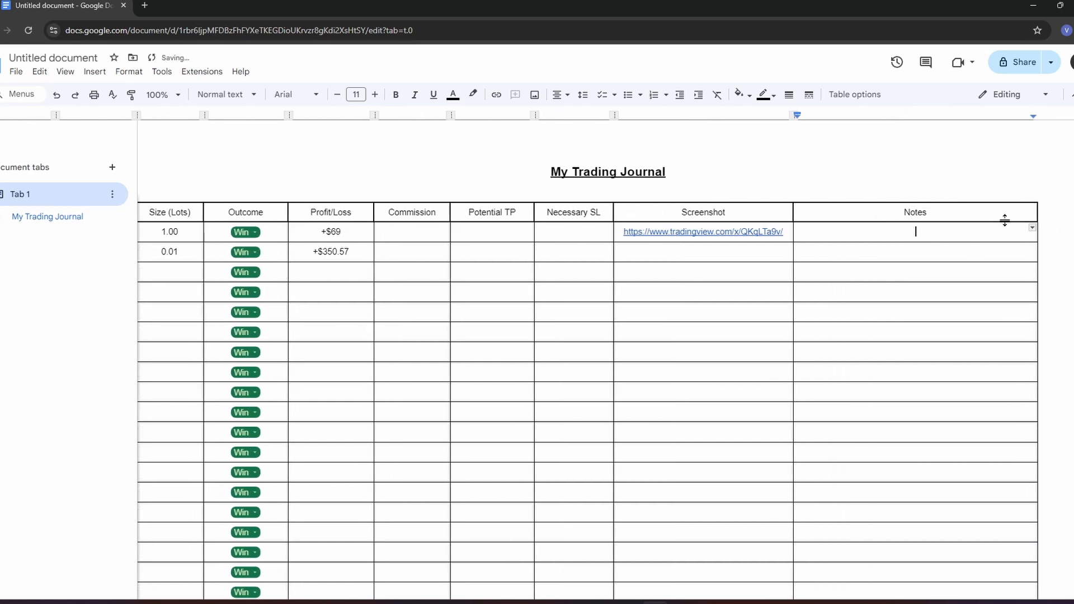
left_click(1036, 216)
left_click_drag(1038, 216, 1073, 215)
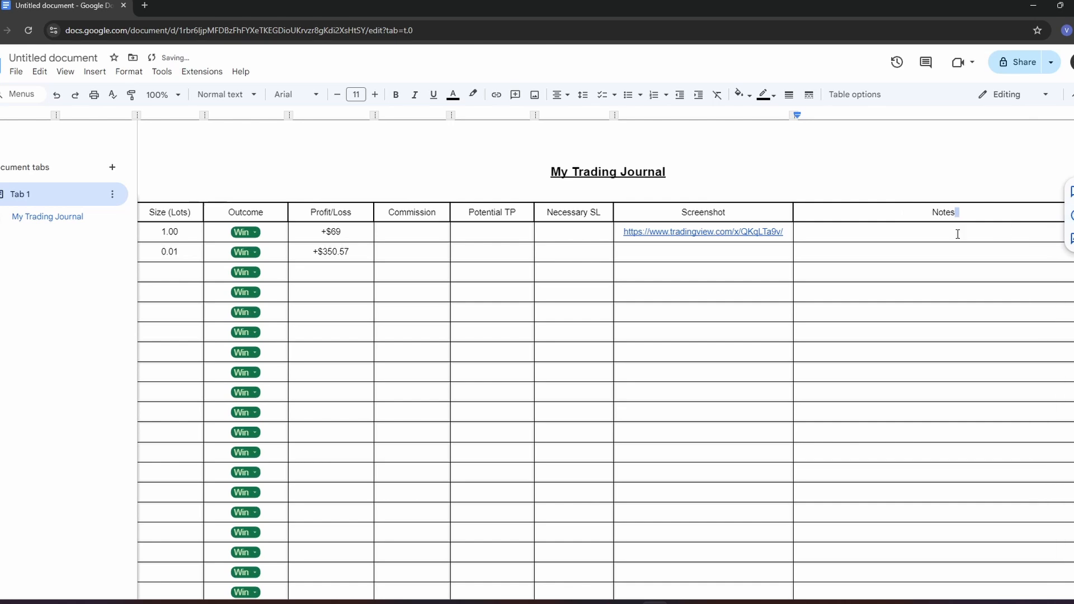
- In the first Notes cell, write "I was nervous because the market was choppy, I entered early because I had fomo, news wicked me out and i lost"
left_click(885, 218)
left_click(906, 234)
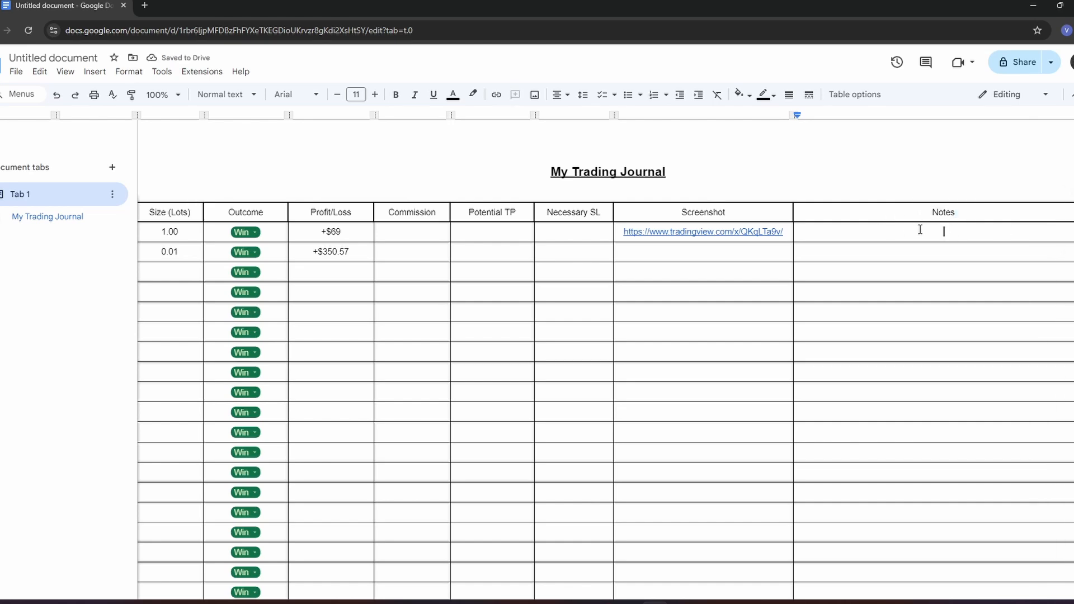
type("I was nervous because ")
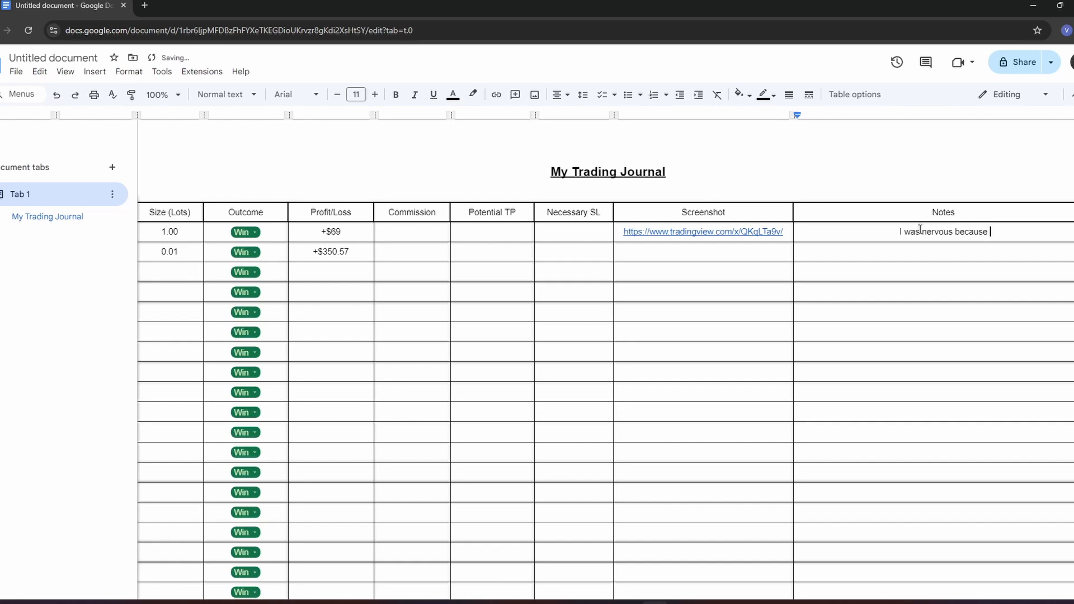
type("the market was choppy")
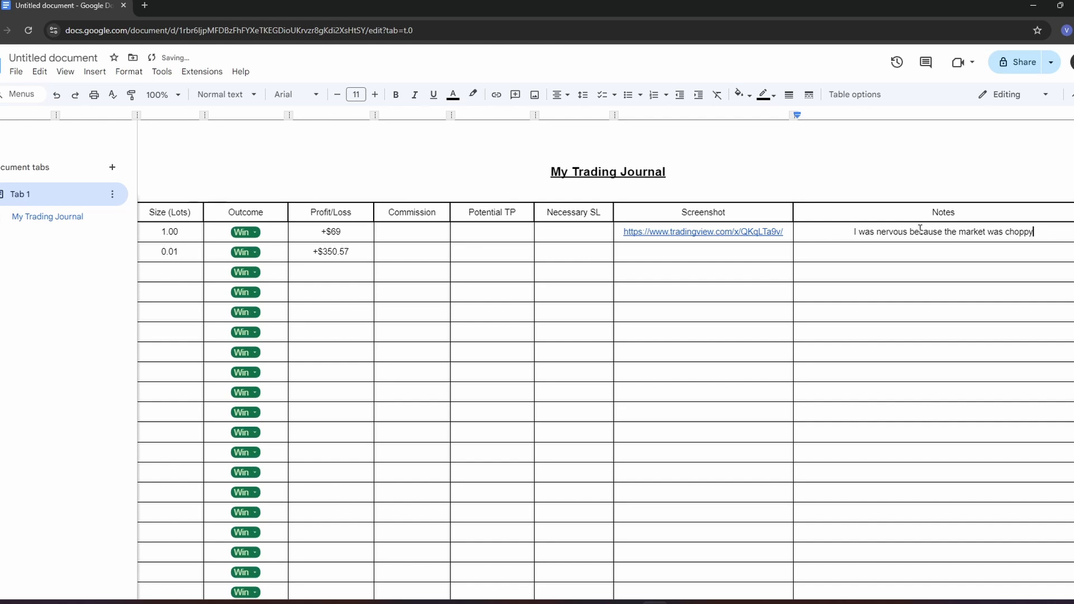
type(", I ent")
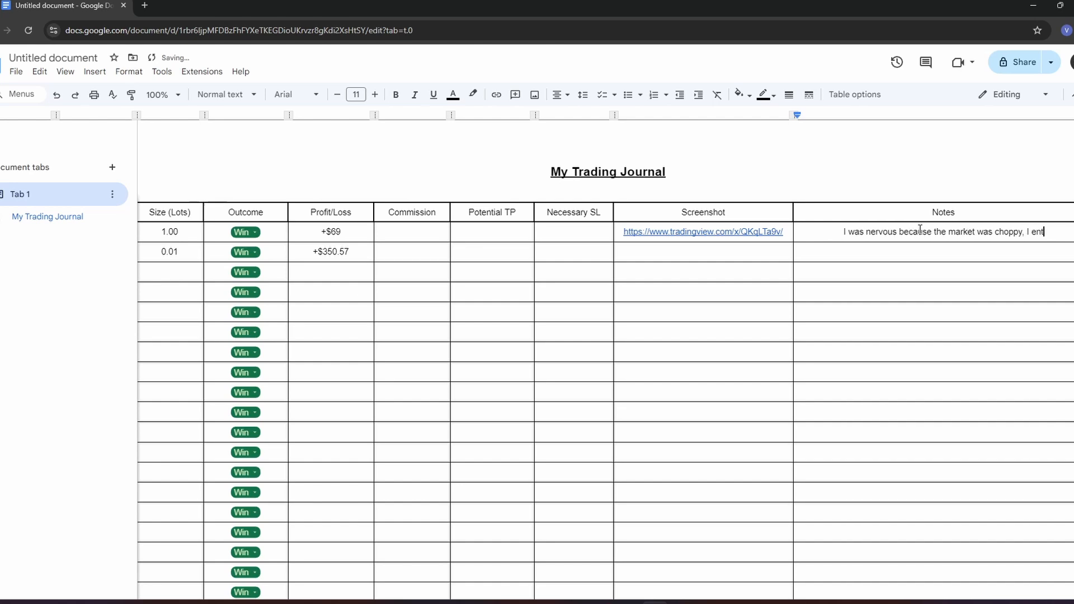
type("ered early because I had ")
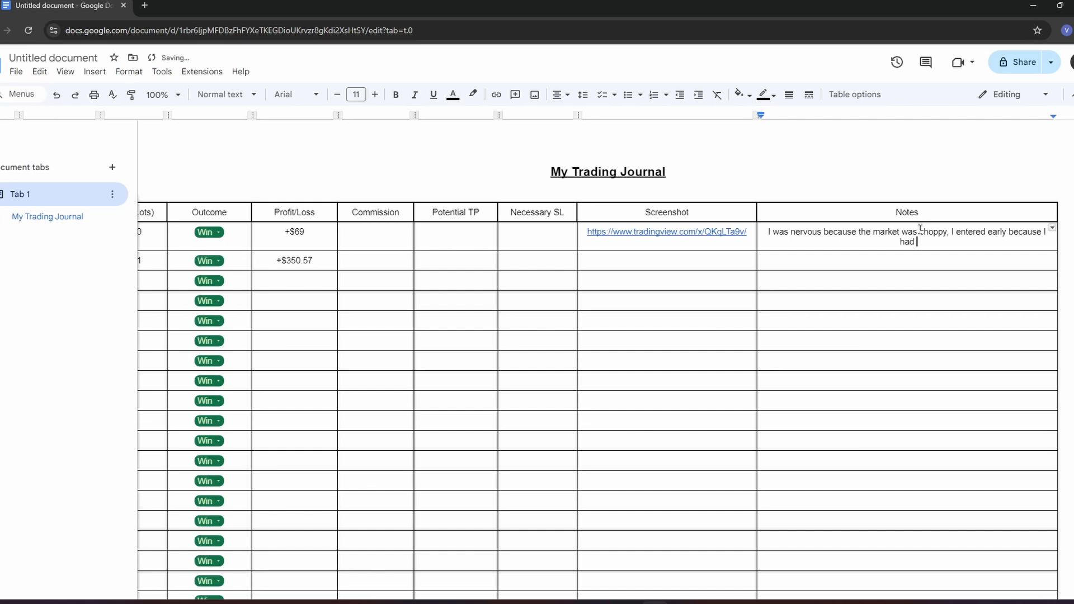
type("fomo, news wicked me out and i lost")
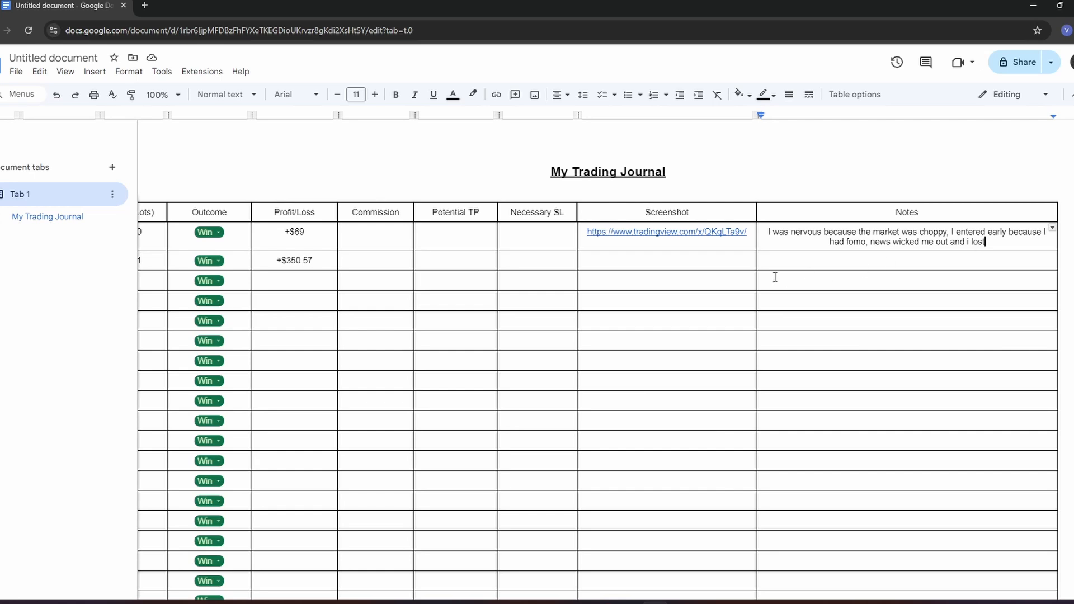
- Select the first Potential TP cell, and switch to an empty area of the GBPUSD chart in TradingView
scroll(727, 280, "left", 5)
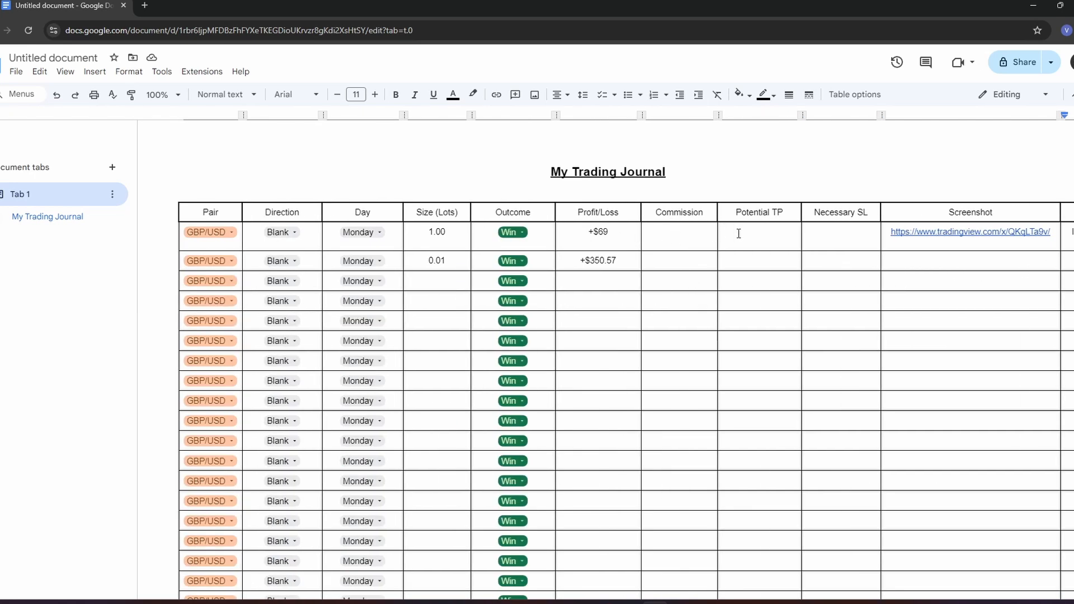
scroll(738, 233, "right", 5)
left_click(453, 235)
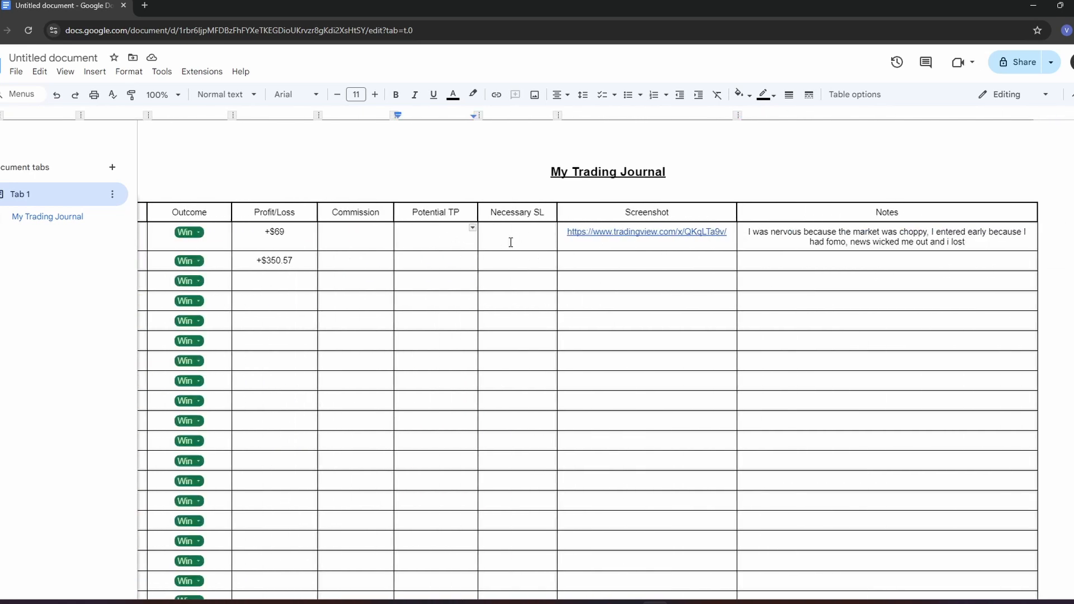
left_click(628, 602)
scroll(690, 242, "down", 3)
left_click_drag(688, 290, 569, 196)
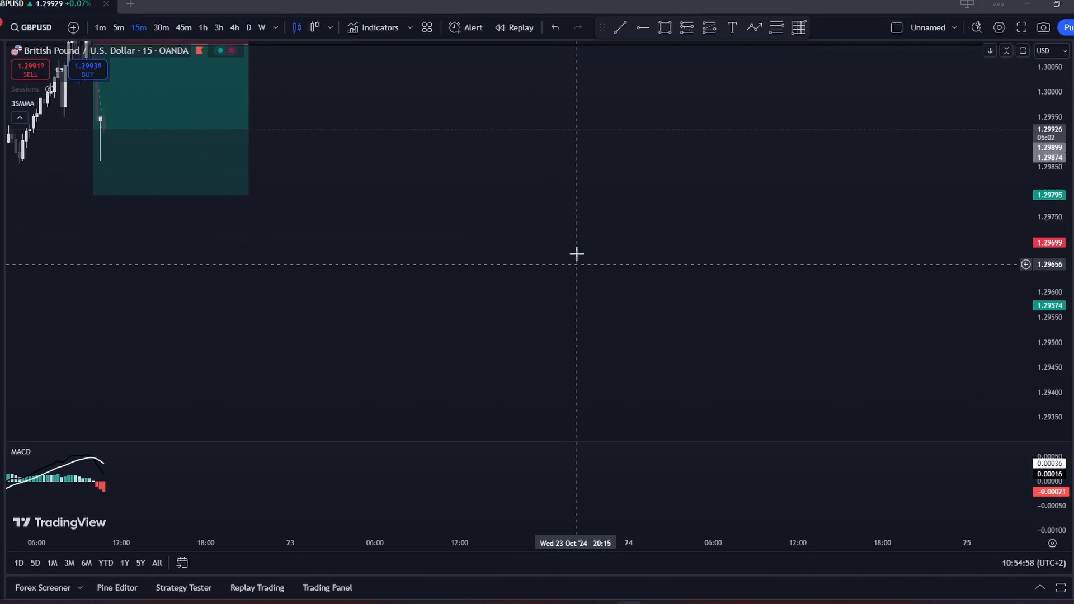
- Draw a nine-point arrowed zigzag path in the chart's empty area, rising to a peak and falling to a final low
left_click(754, 27)
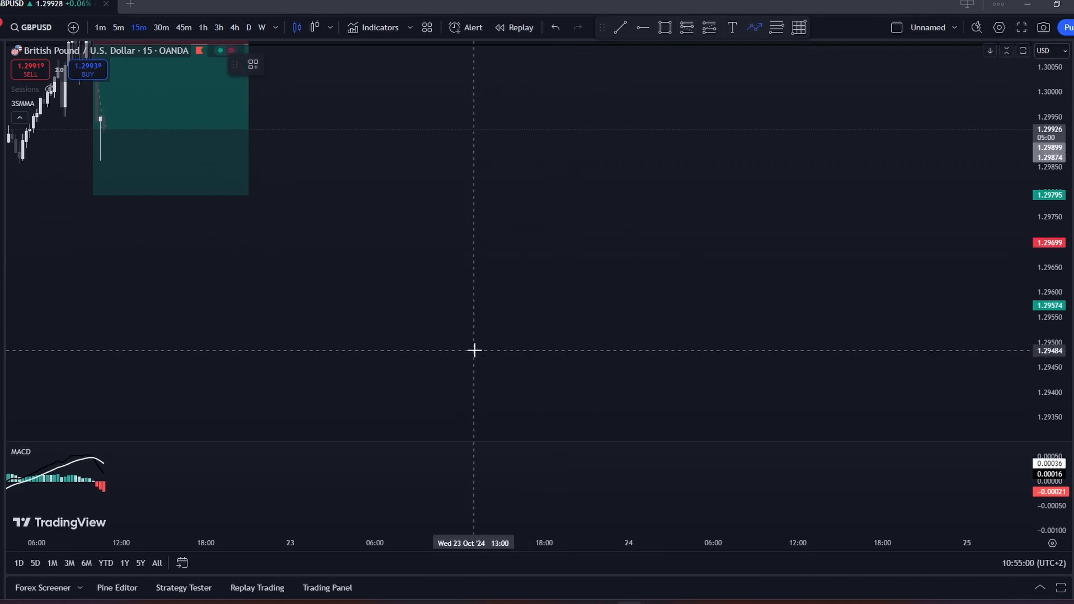
left_click(467, 370)
left_click(537, 157)
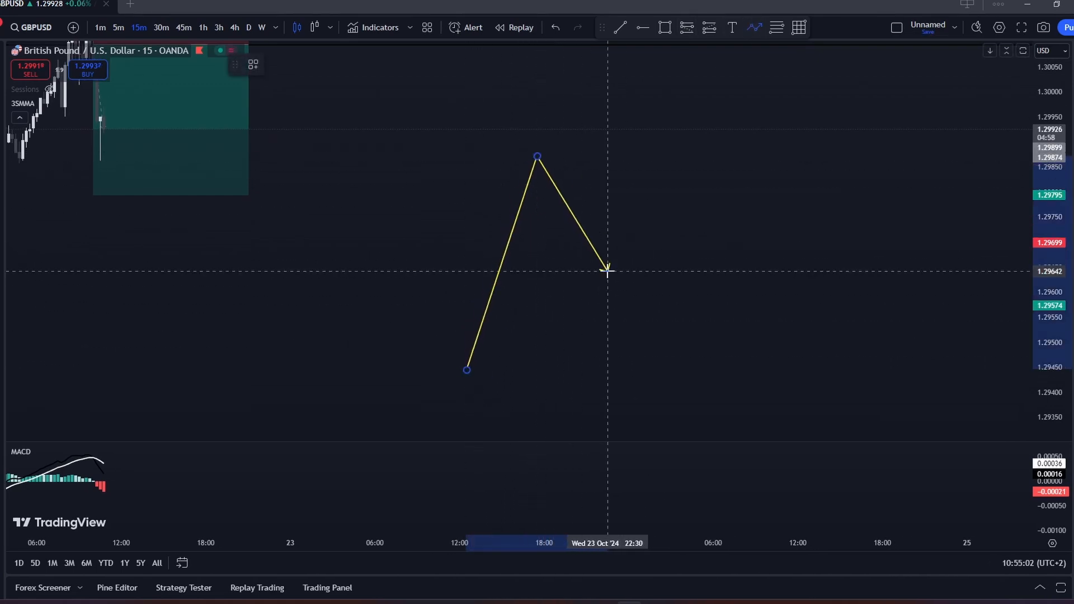
left_click(607, 276)
left_click(660, 88)
left_click(700, 154)
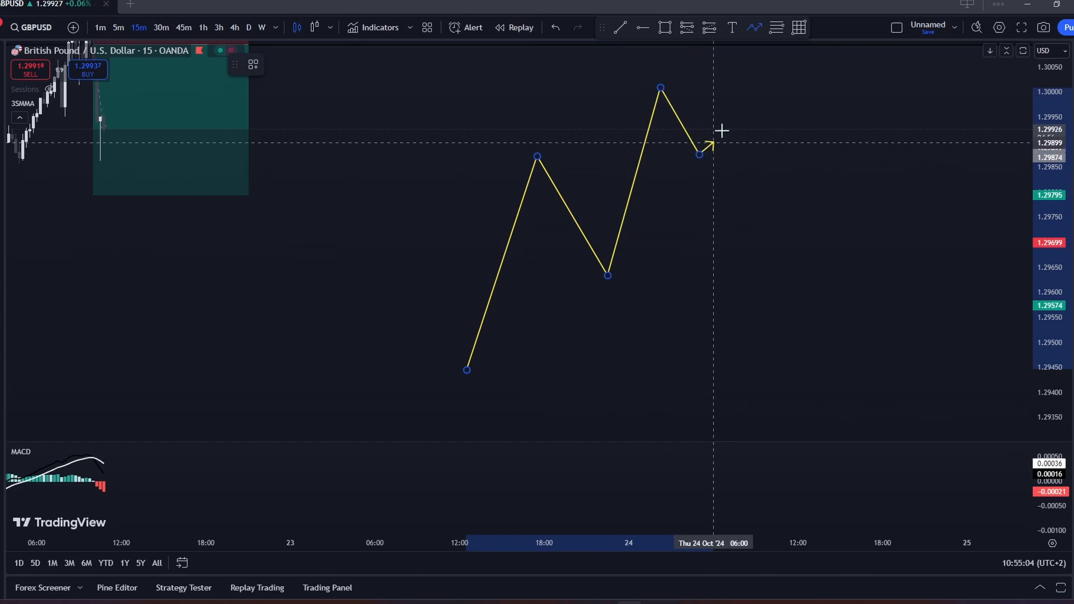
left_click(742, 100)
left_click(811, 329)
left_click(857, 185)
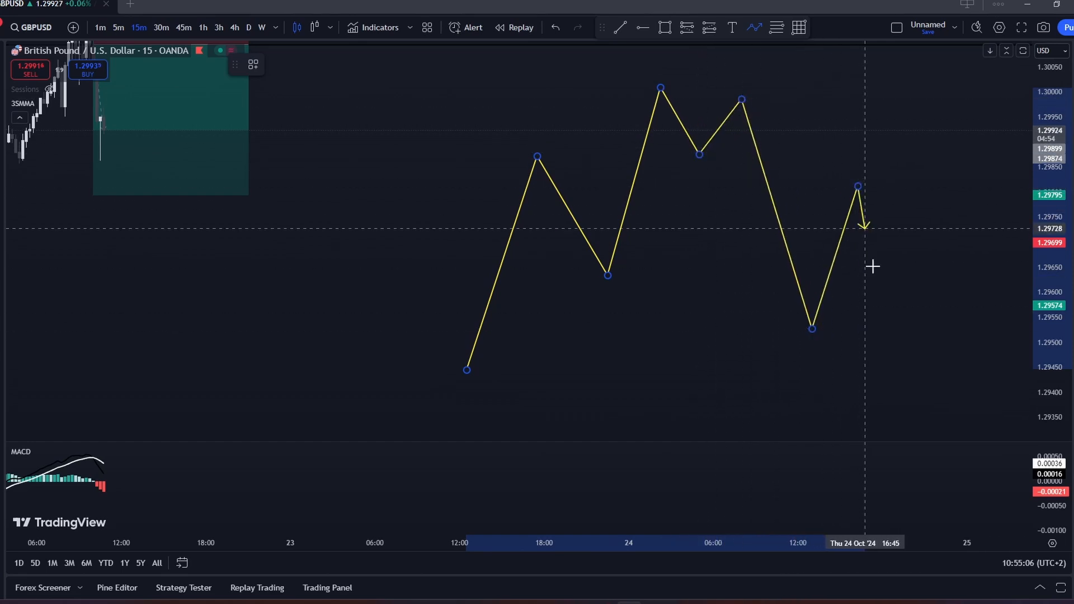
double_click(932, 432)
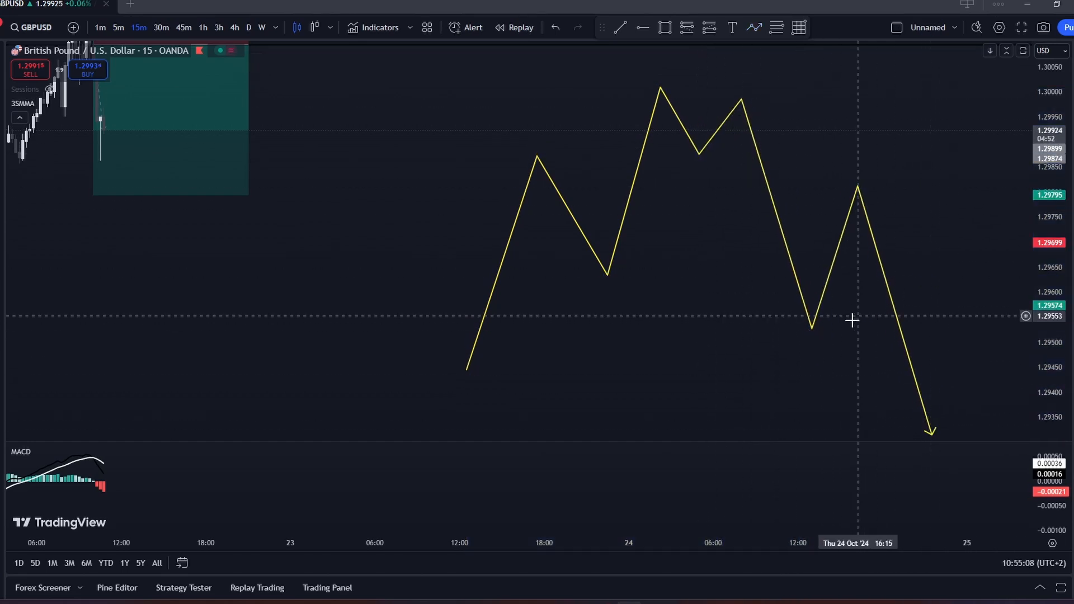
- Place a short position on the path's first long falling leg at about 1.29648 and raise its stop to about 1.29749
left_click(687, 33)
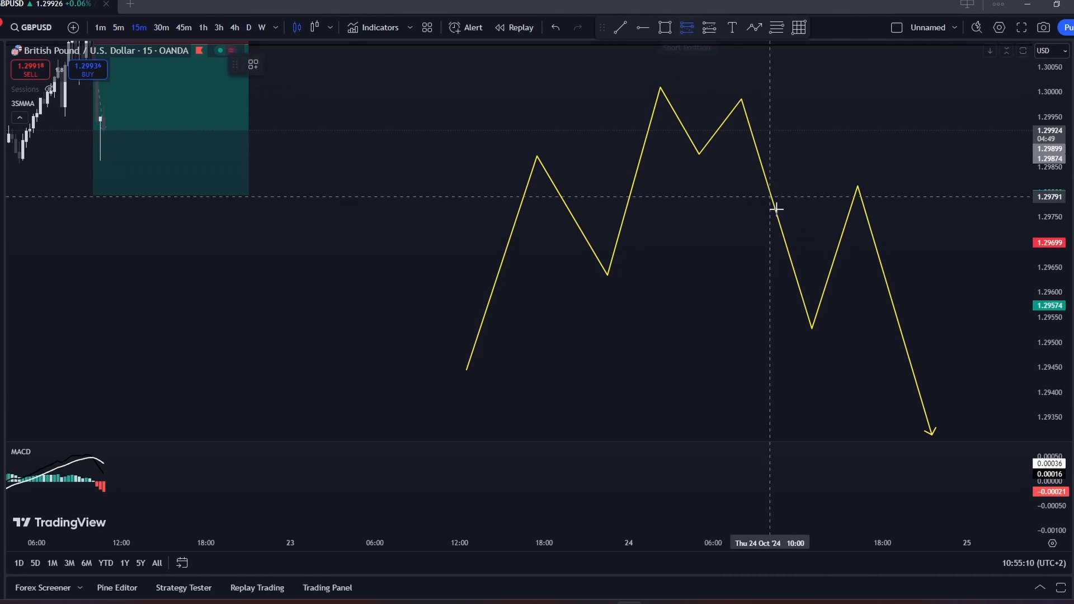
left_click(789, 269)
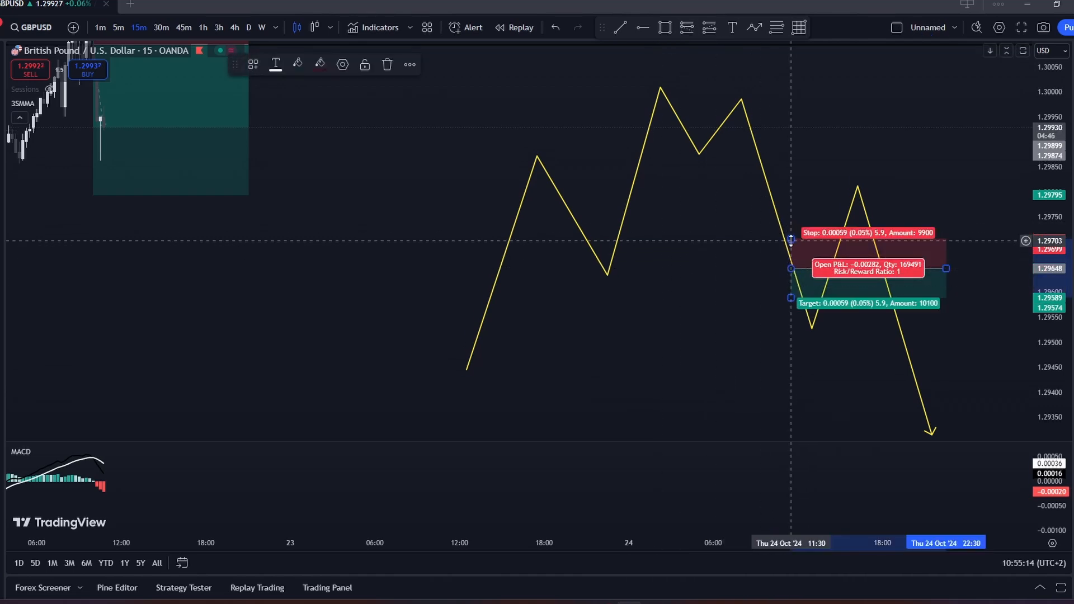
left_click_drag(791, 241, 793, 218)
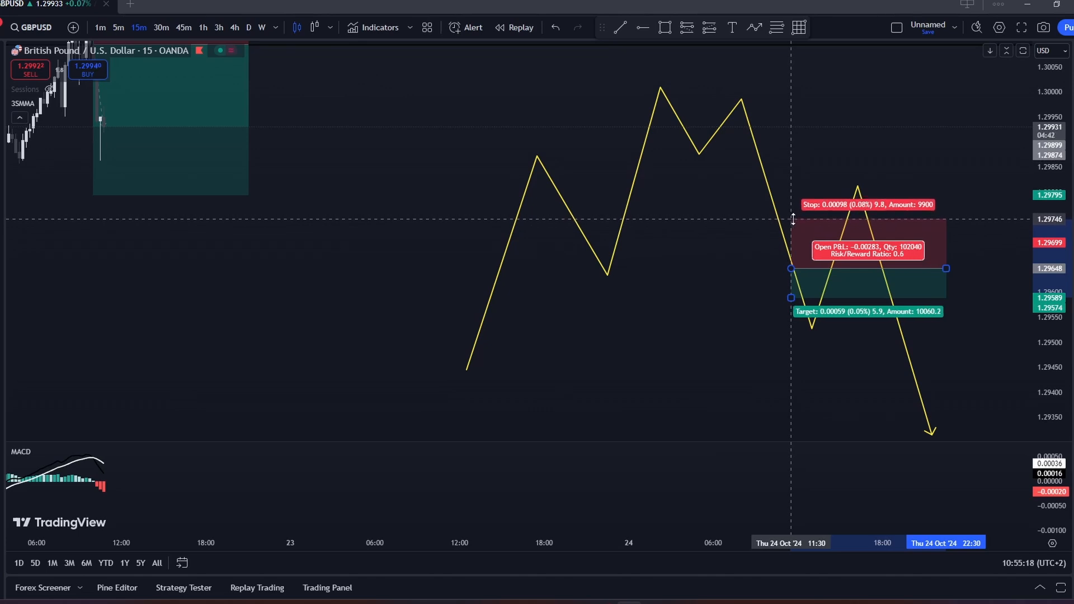
- Set both the stop level and the profit level of the short position to 100 ticks
double_click(793, 218)
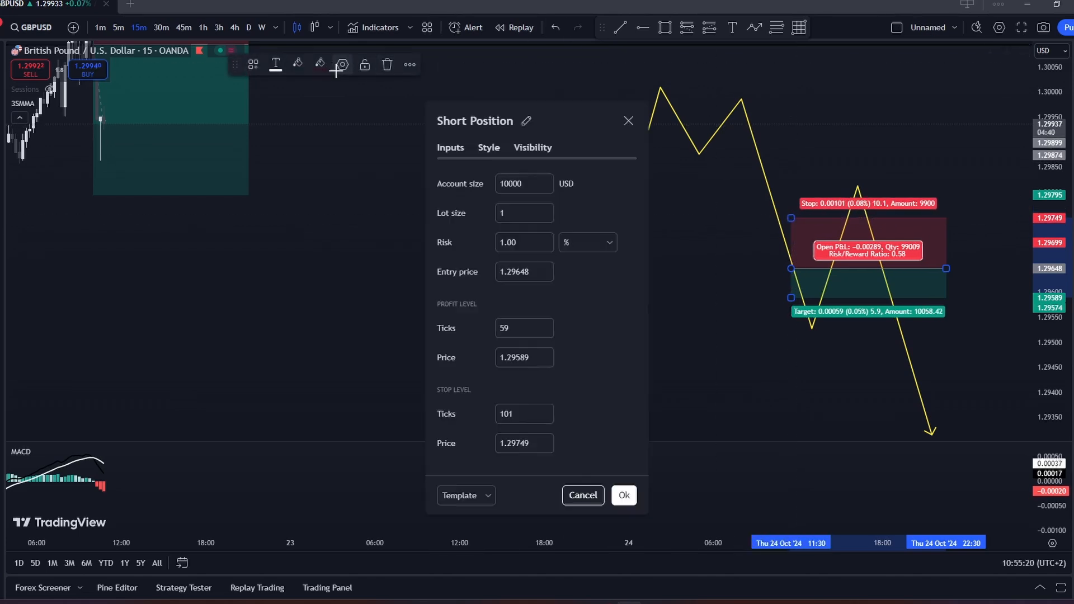
left_click(546, 418)
left_click(525, 330)
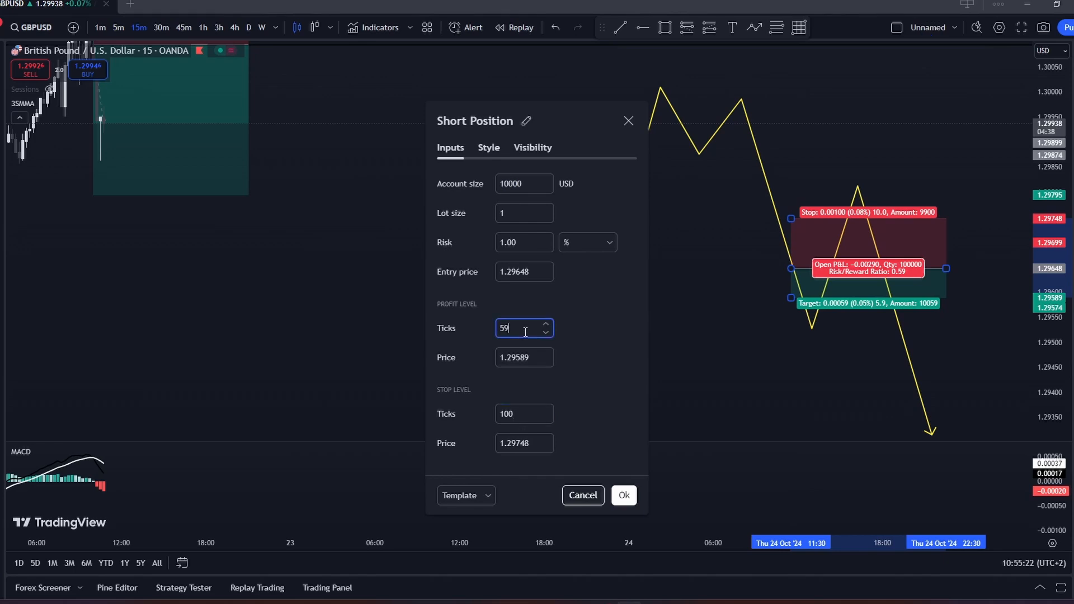
double_click(525, 330)
type("100")
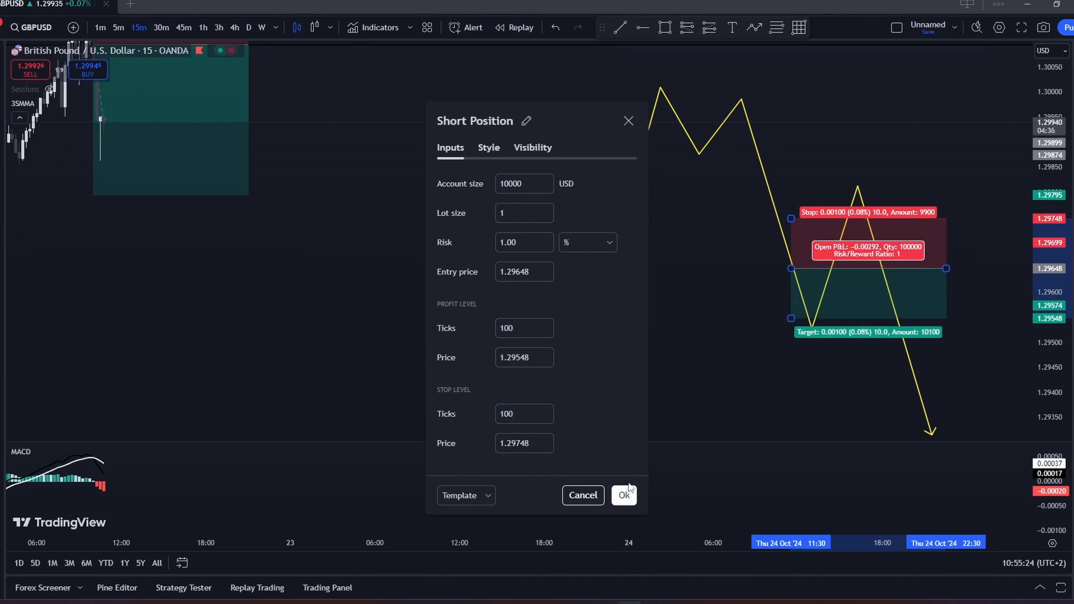
left_click(623, 495)
- Raise the short position's stop to about 1.29829 above the path's last high and extend its target to about 1.29328 near the arrow's end
left_click_drag(772, 377, 696, 355)
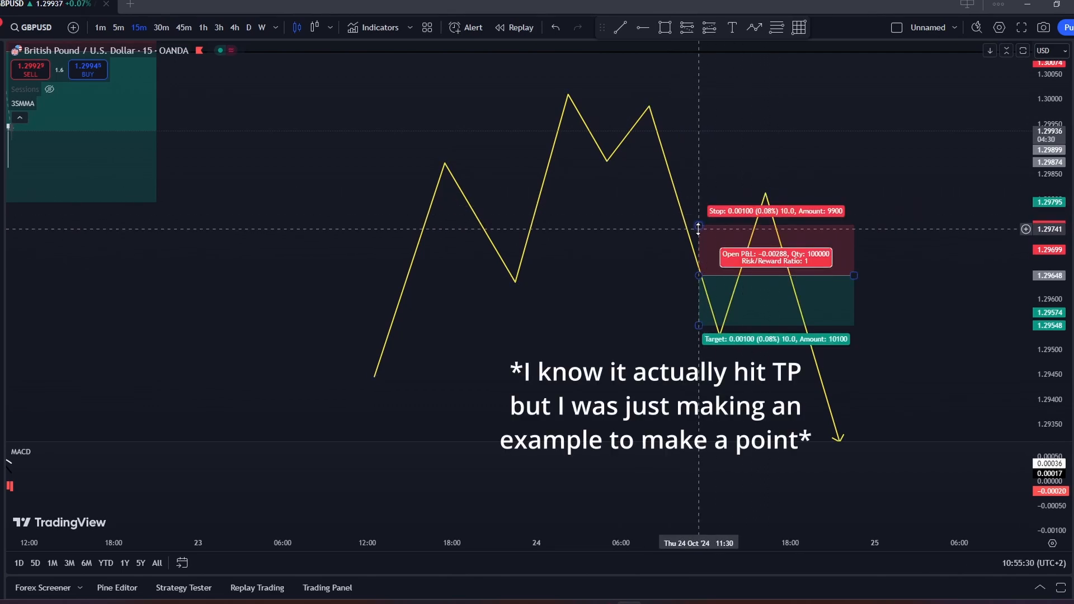
mouse_move(695, 228)
left_mouse_down()
mouse_move(692, 193)
mouse_move(703, 185)
left_mouse_up()
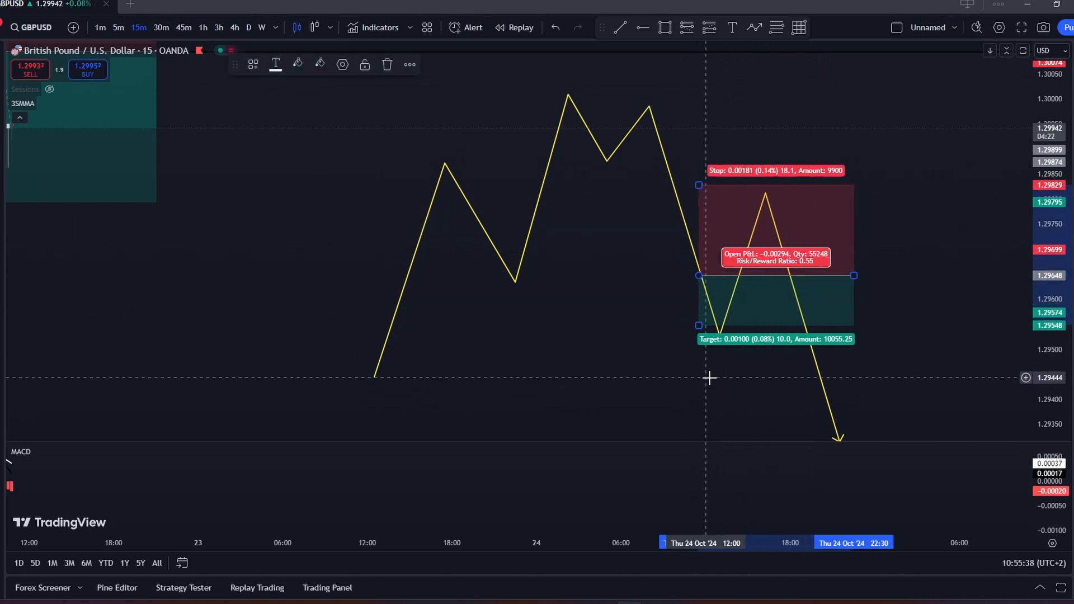
left_click_drag(721, 384, 720, 323)
mouse_move(699, 263)
left_mouse_down()
mouse_move(695, 382)
mouse_move(697, 375)
left_mouse_up()
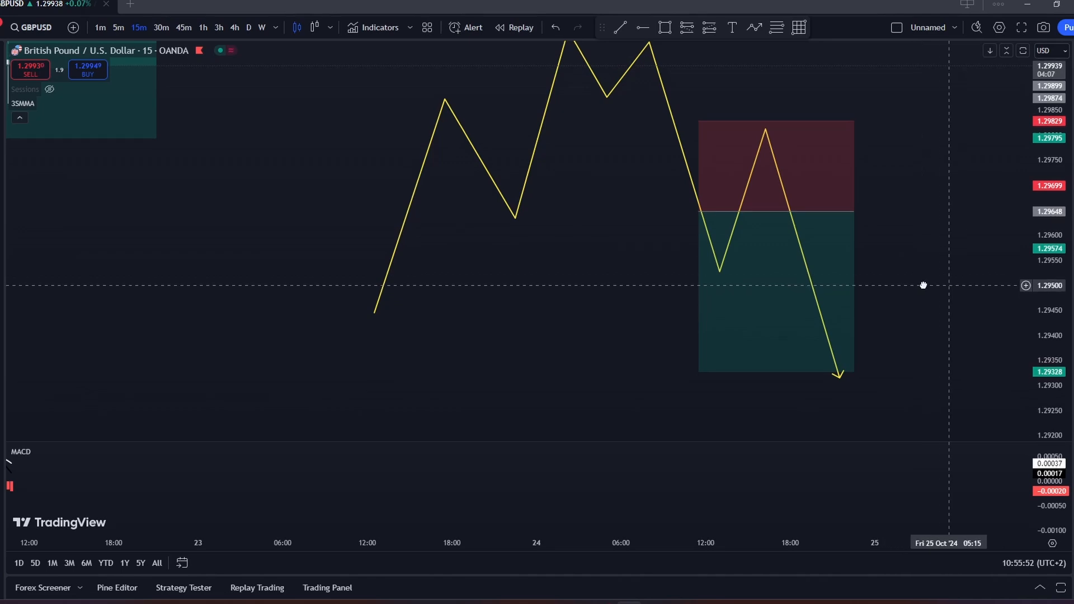
- Lower the short position's stop level by one tick in its settings
left_click(742, 152)
left_click(341, 66)
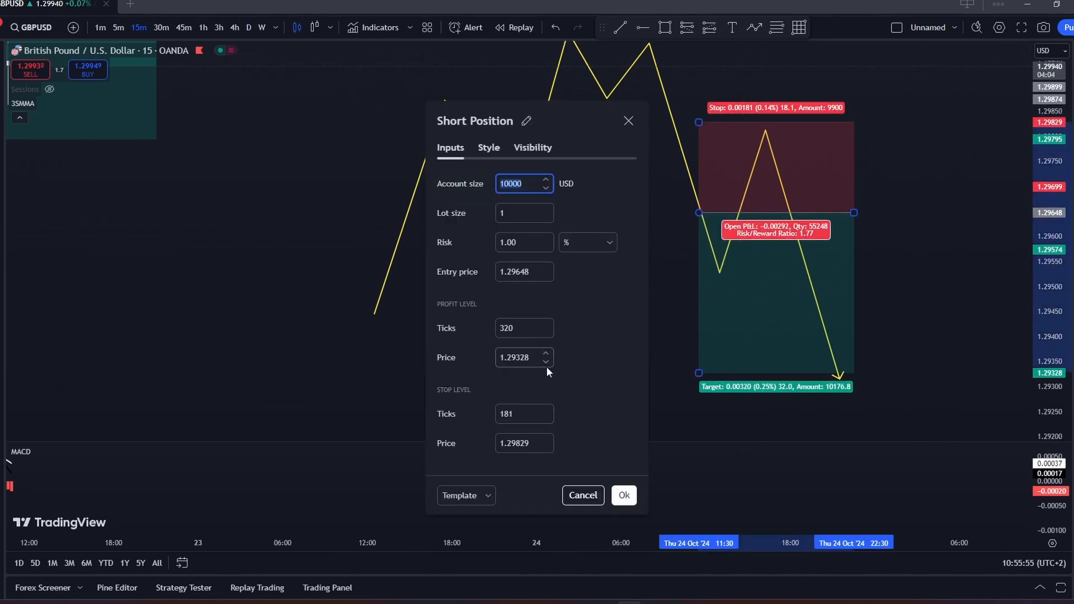
left_click(546, 419)
left_click(624, 495)
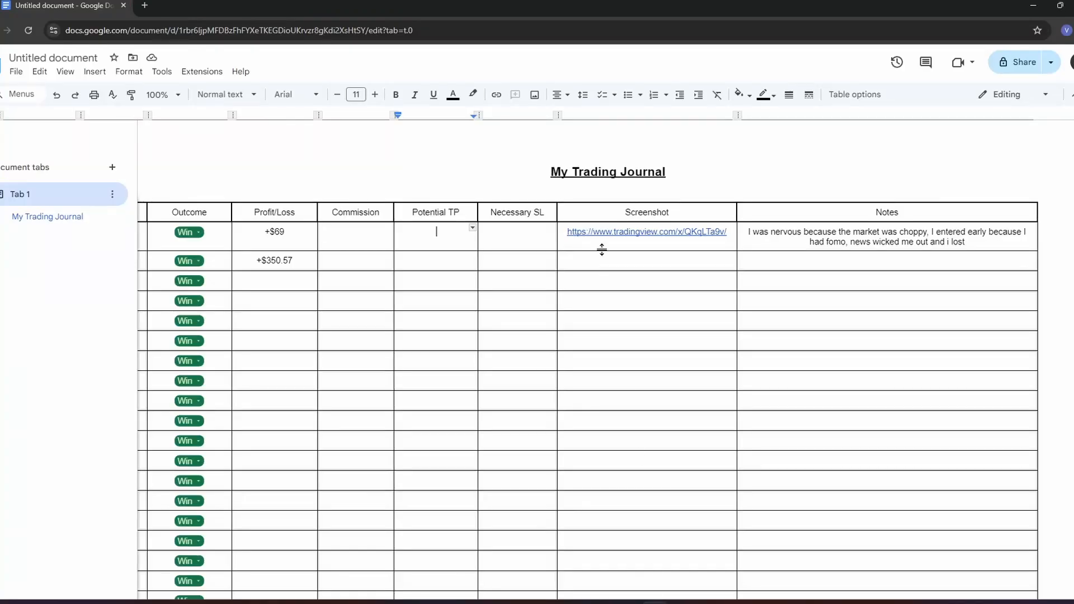
- Return to the Google Docs journal and enter 18 Pips in the first Necessary SL cell
left_click(503, 235)
type("a")
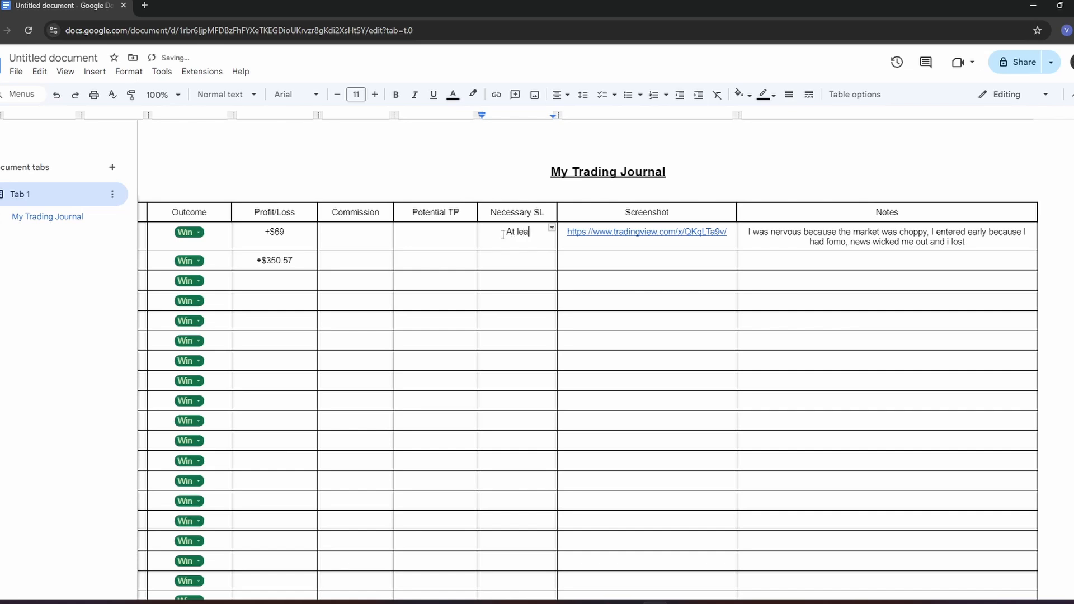
type("t least 18 Pips")
left_click_drag(507, 233, 486, 233)
key("BackSpace")
type("+")
- Enter 32 Pips in the first Potential TP cell and put the Necessary SL entry in parentheses as (18 Pips)
left_click(435, 240)
left_click(499, 244)
type("(")
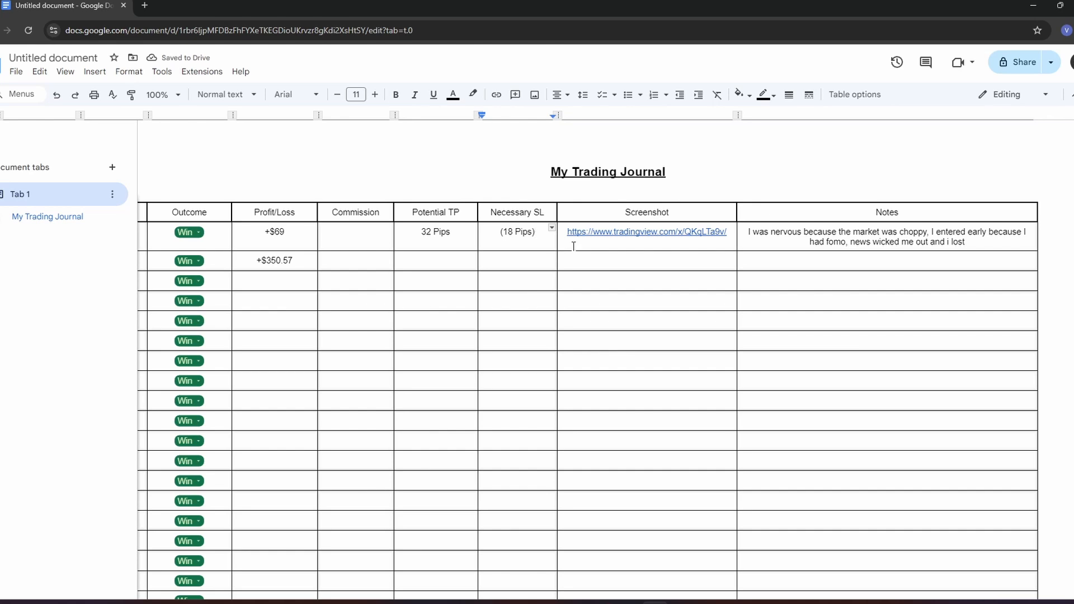
scroll(514, 250, "left", 5)
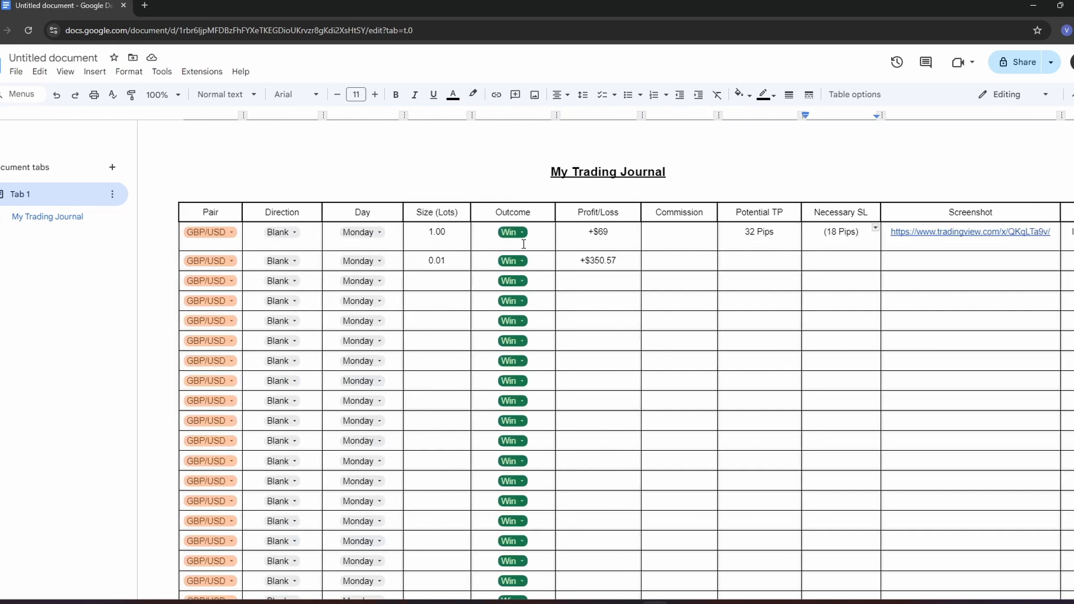
scroll(522, 247, "down", 1)
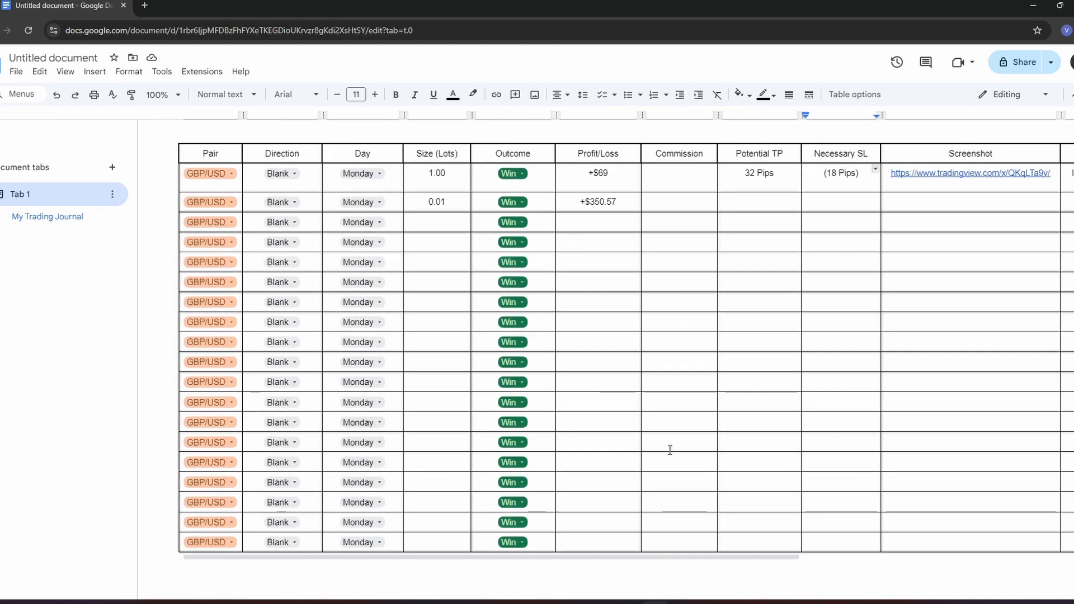